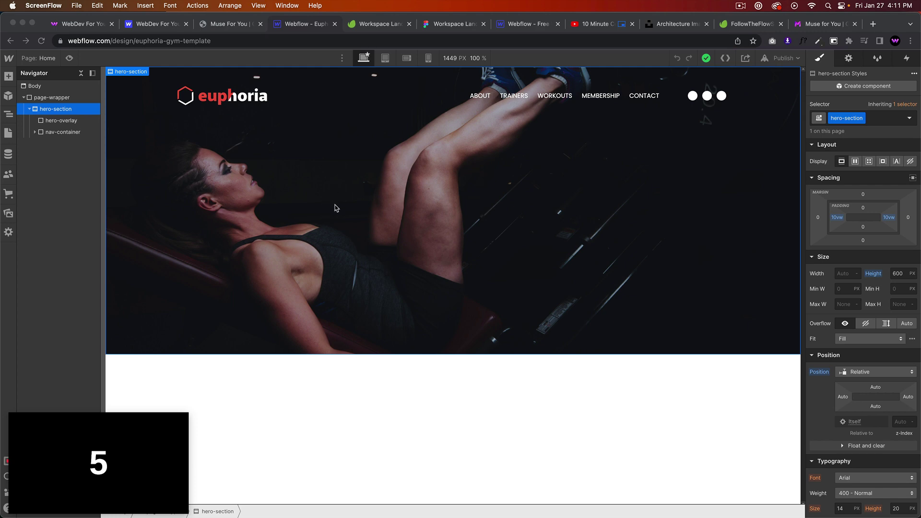
Switch to the Muse For You tab showing the euphoria gym template demo.
mouse_move(115, 472)
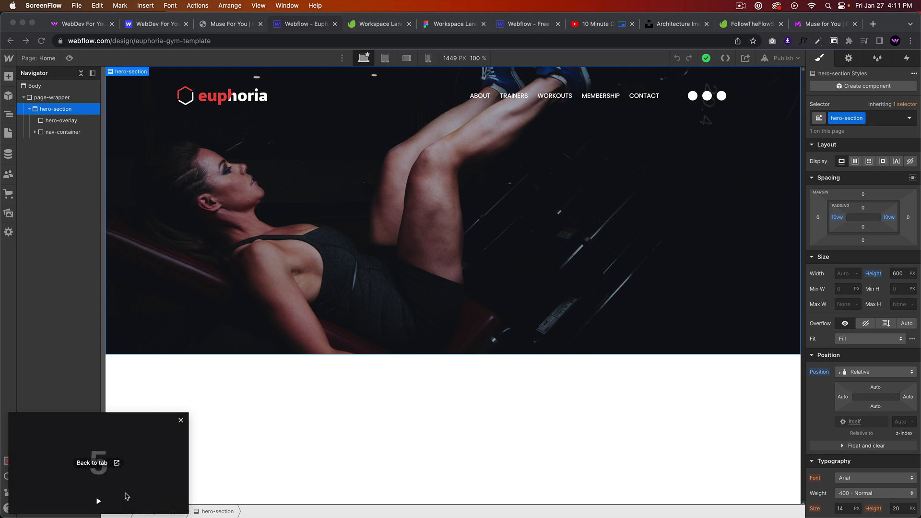
click(228, 25)
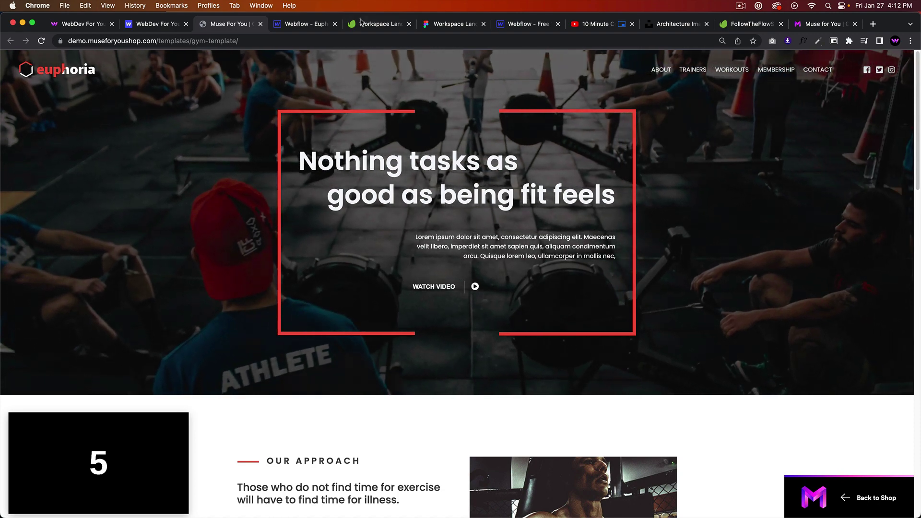
Review the 600 px hero section in the Webflow Euphoria Designer against the reference demo.
click(307, 24)
click(741, 5)
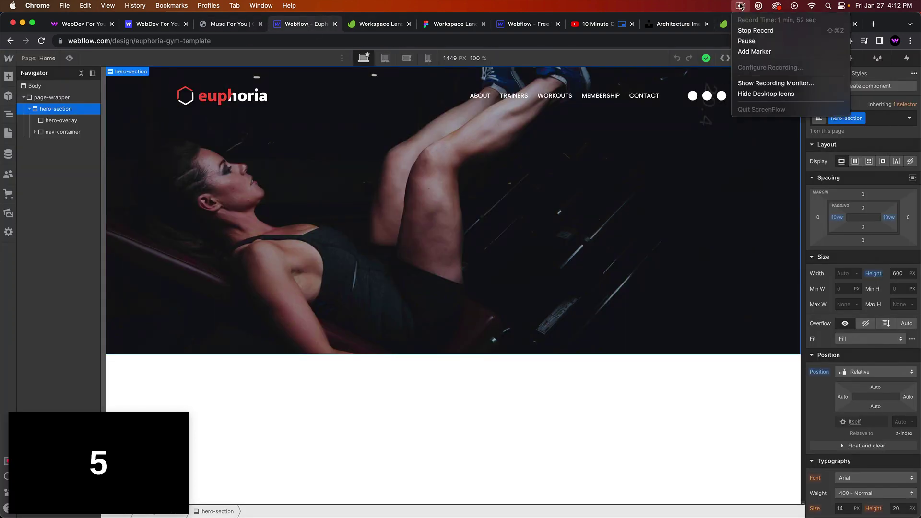
click(632, 194)
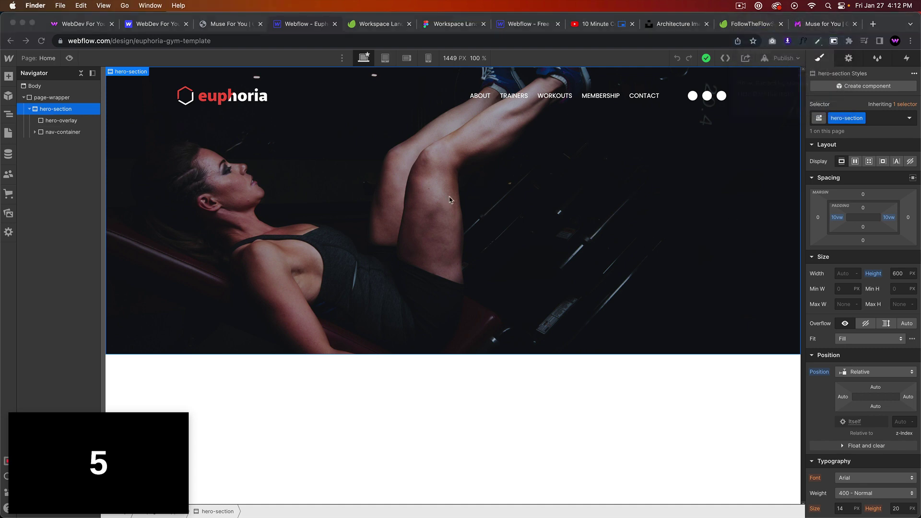
click(279, 24)
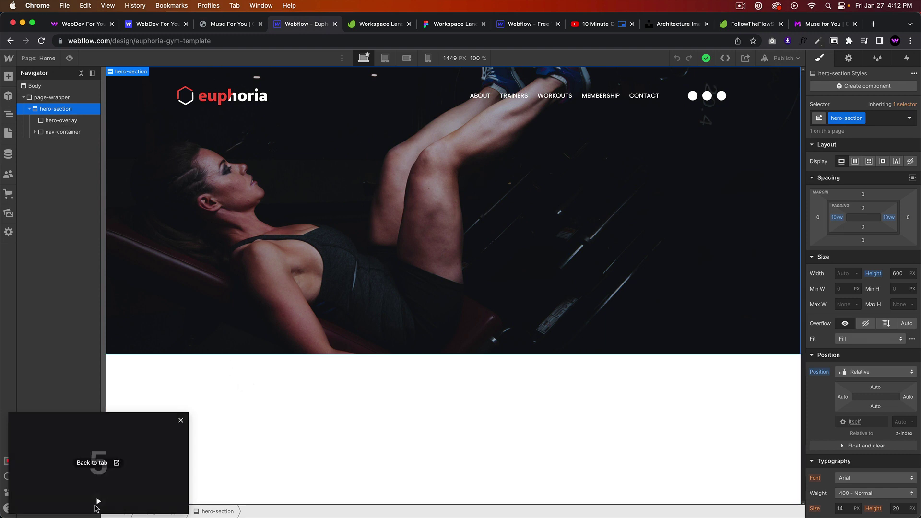
click(100, 503)
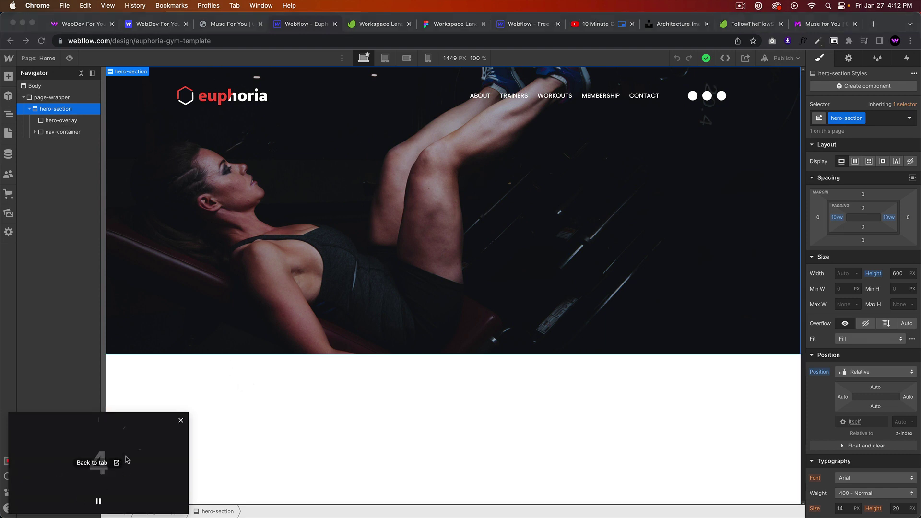
click(235, 25)
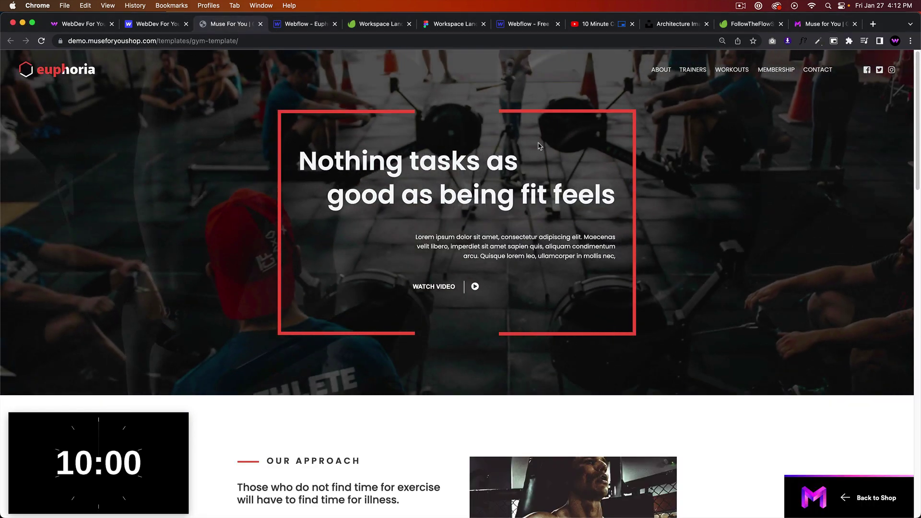
click(313, 25)
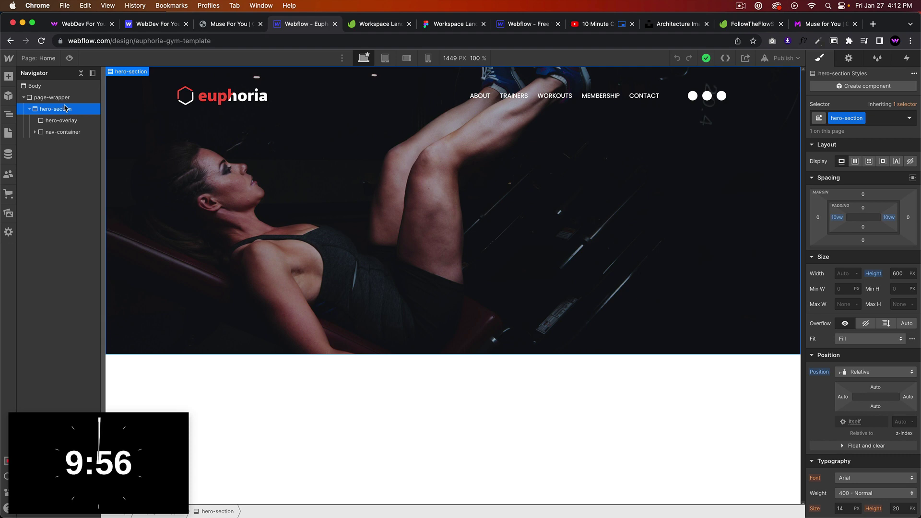
Add a Div Block in hero-section with the existing container class (1170 max width).
key(super+e)
text(div)
key(Return)
click(859, 118)
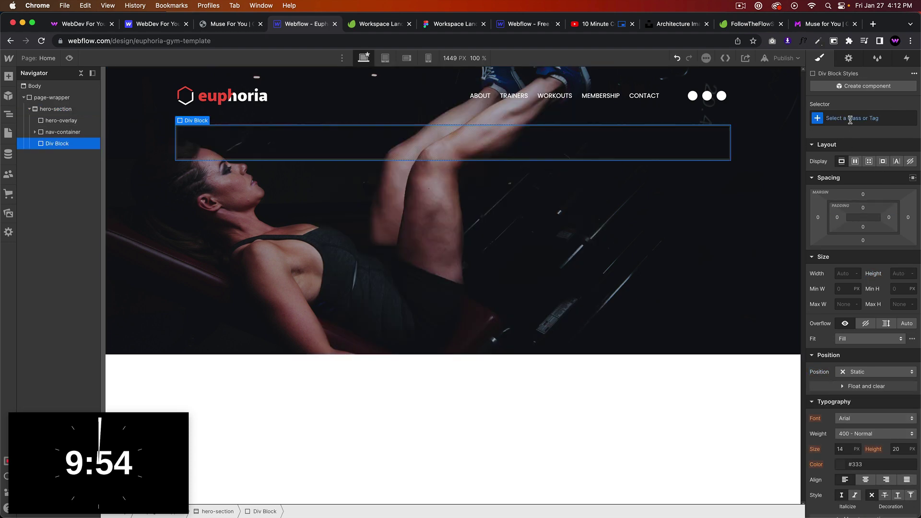
text(hero)
key(BackSpace)
key(BackSpace)
key(BackSpace)
key(BackSpace)
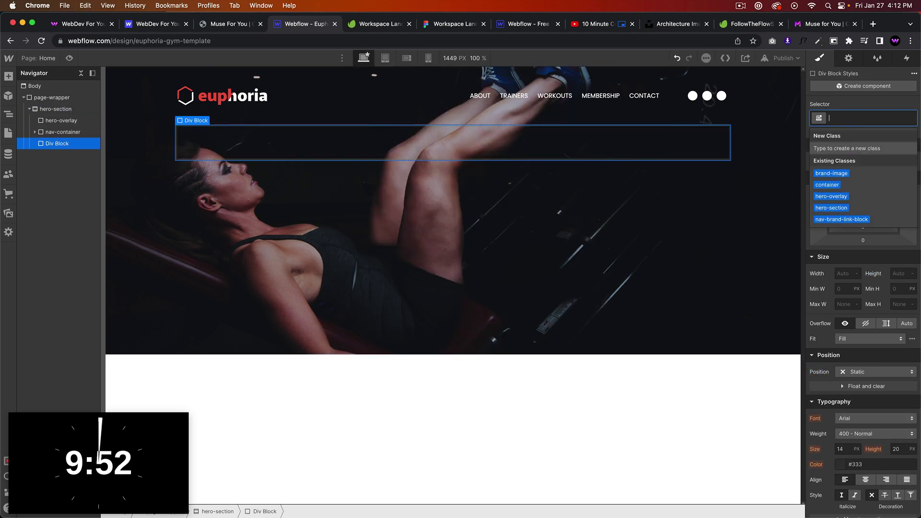
text(container)
key(Return)
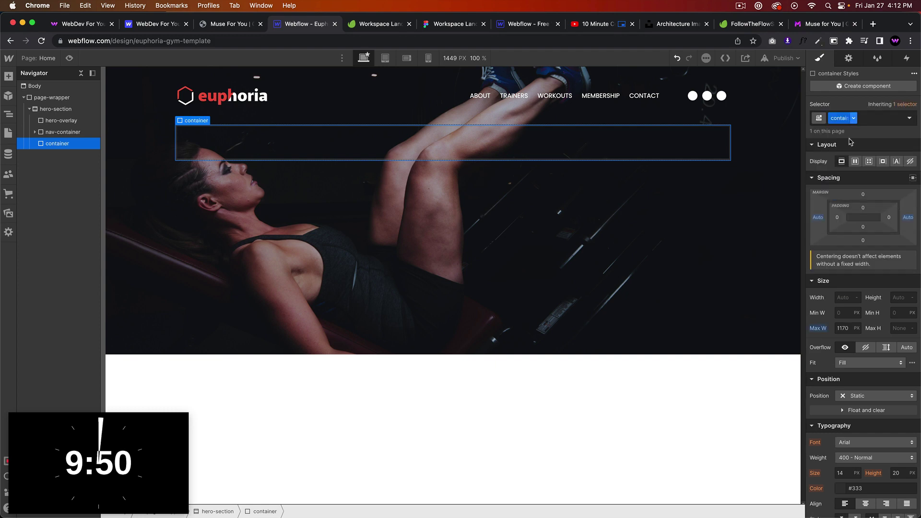
click(847, 328)
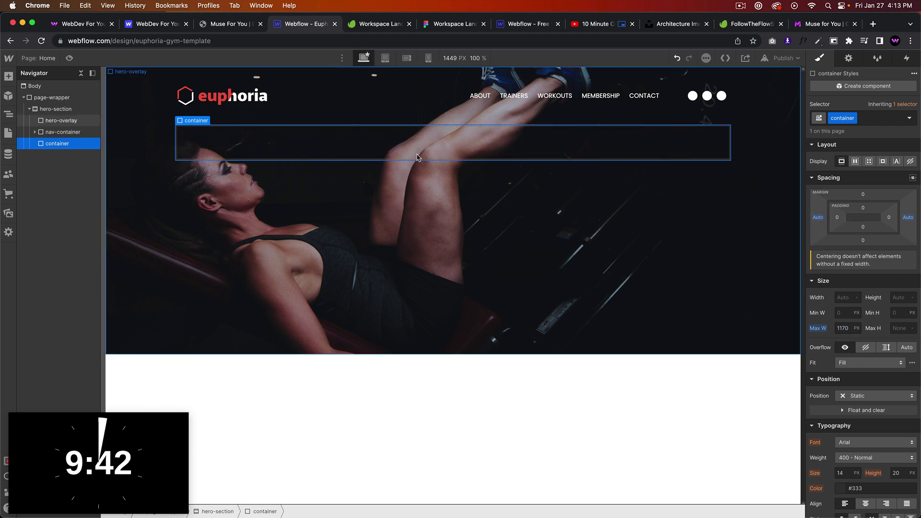
Nest a new Div Block classed hero-wrapper inside the container, then view the demo.
key(cmd+e)
text(div)
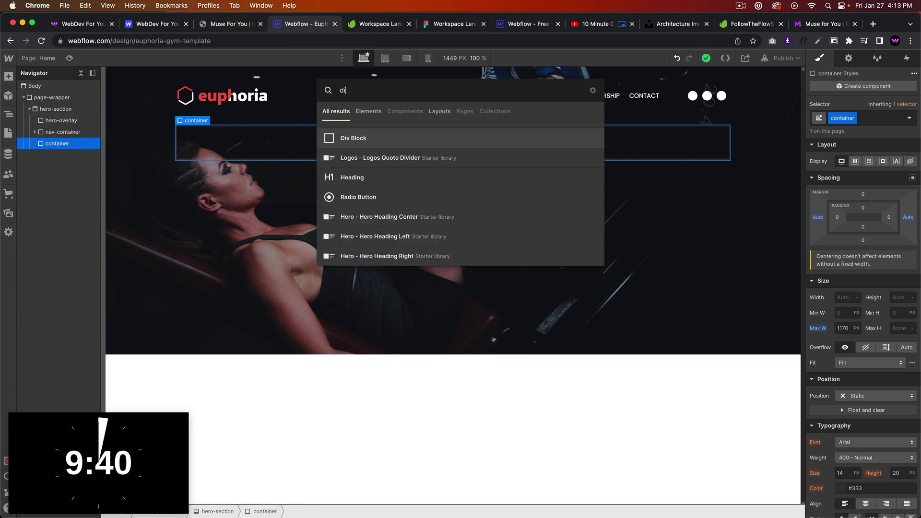
key(Return)
click(849, 120)
text(hero-wrapper)
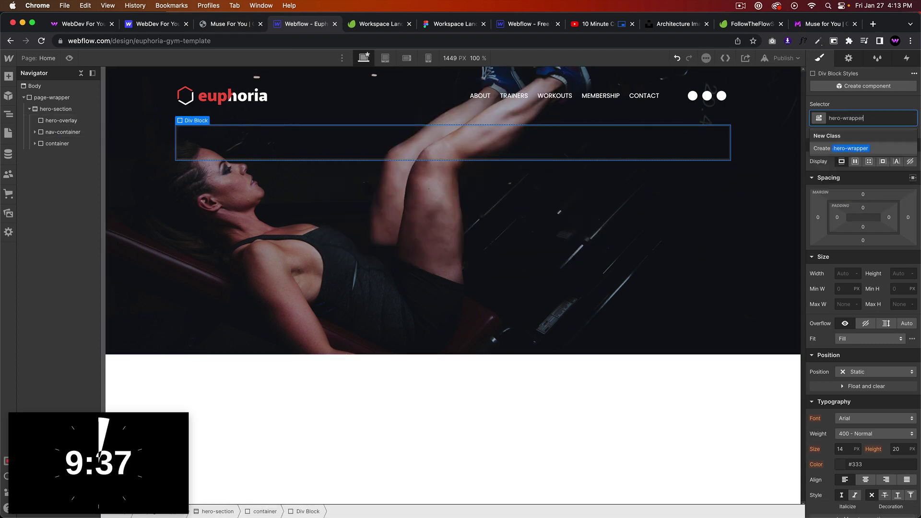
key(Return)
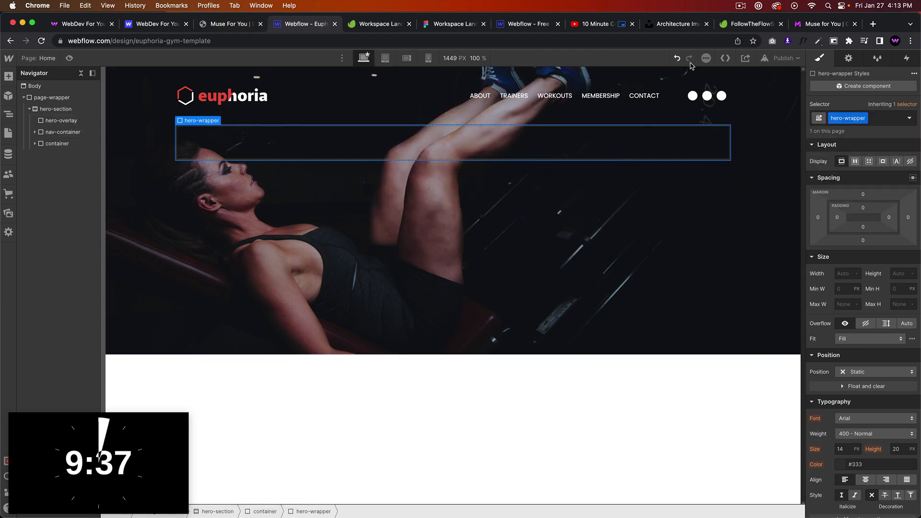
click(220, 25)
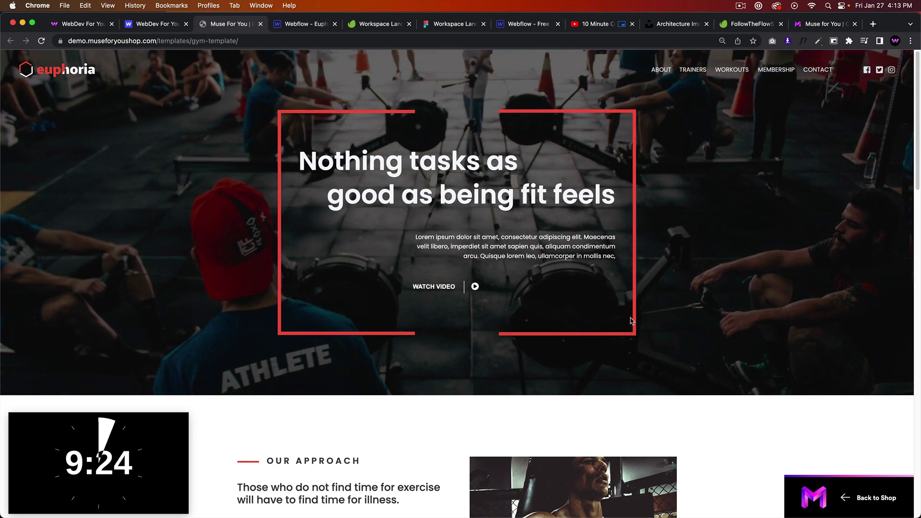
Back in the Designer, expand container and select the hero-wrapper block.
click(310, 28)
click(339, 146)
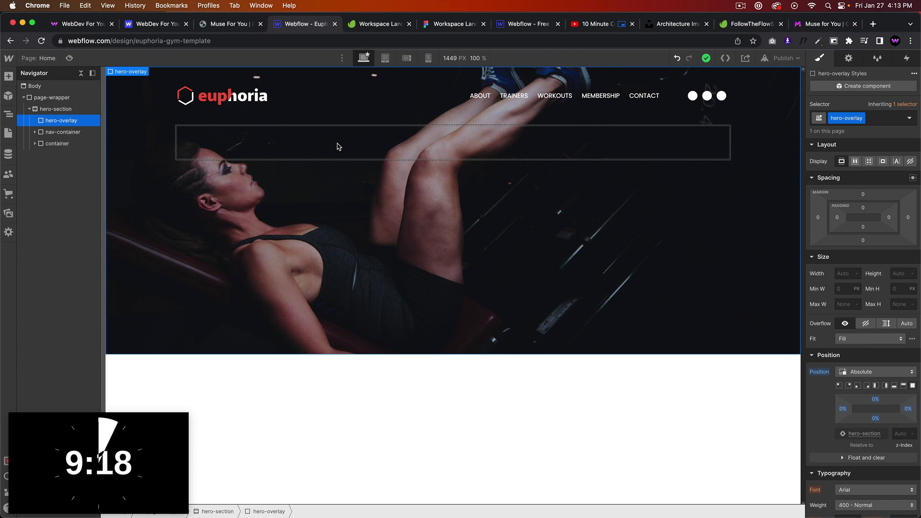
key(super+e)
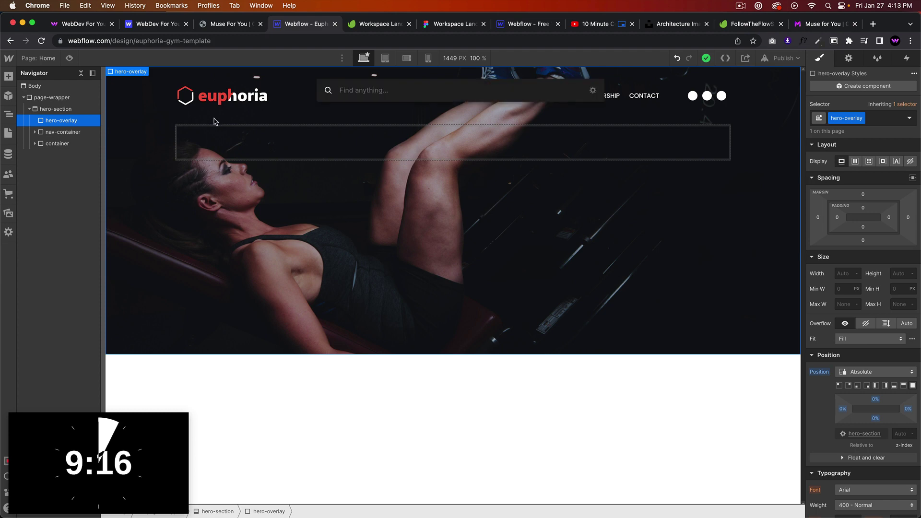
click(47, 147)
click(34, 144)
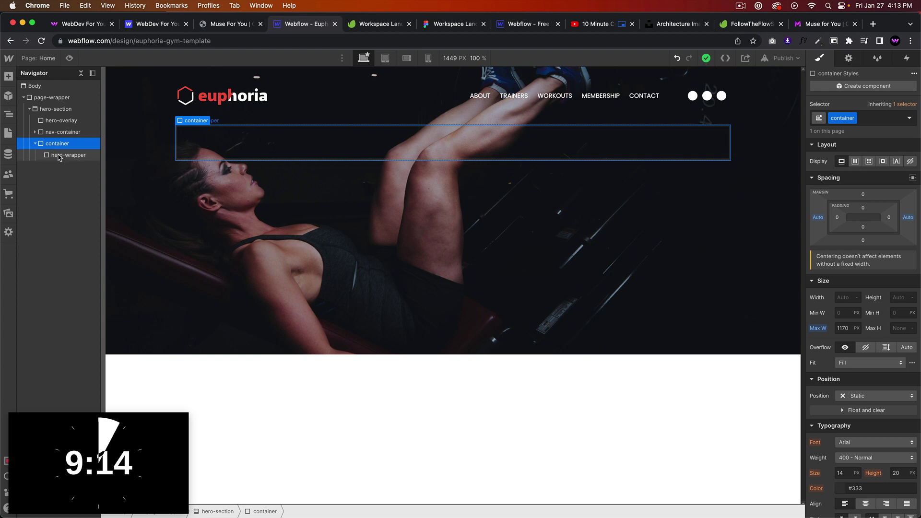
click(67, 155)
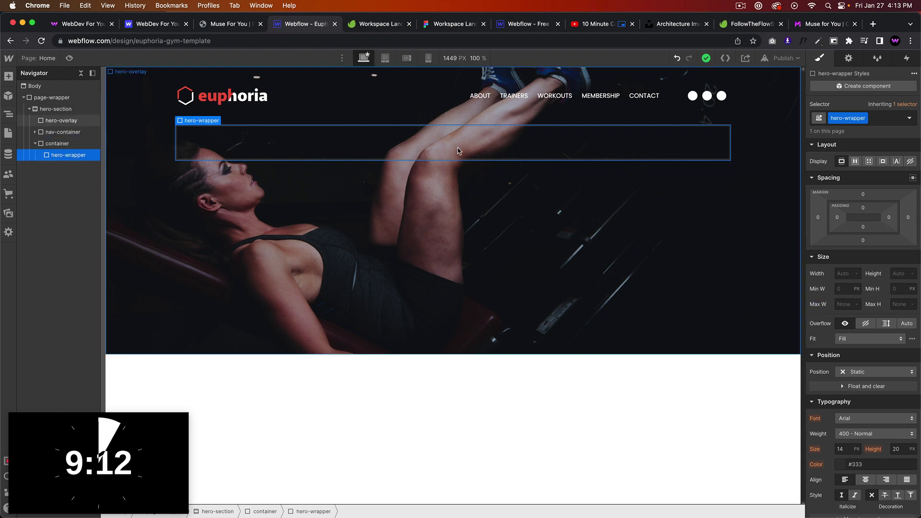
Insert a Div Block classed content-wrapper inside hero-wrapper with 60% width.
key(super+e)
text(div)
key(Return)
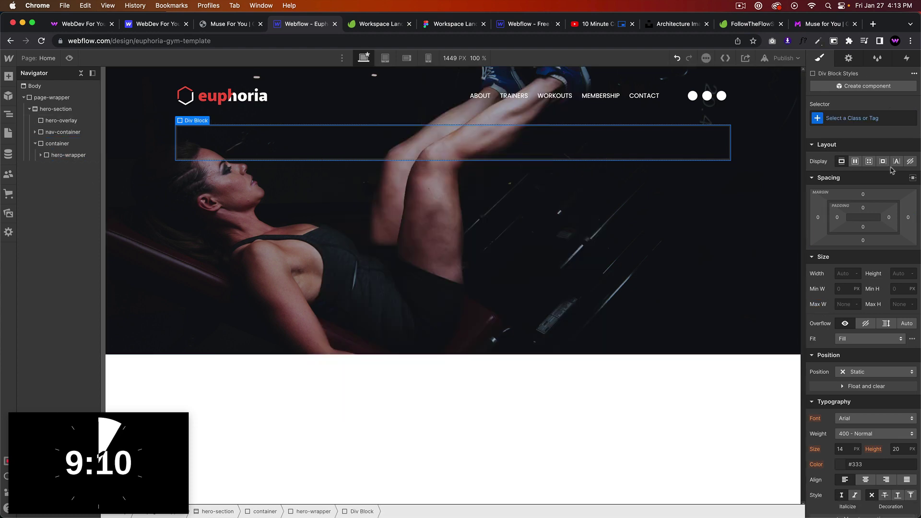
click(849, 118)
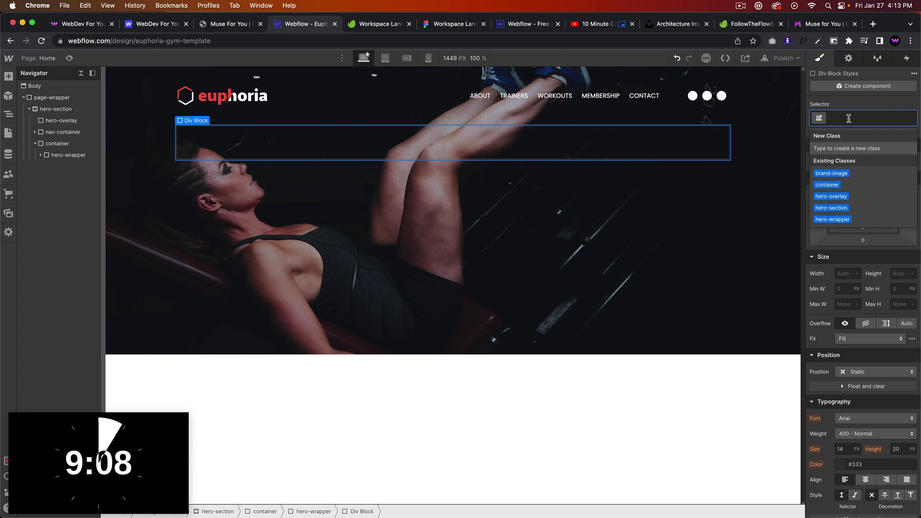
text(content-wrapper)
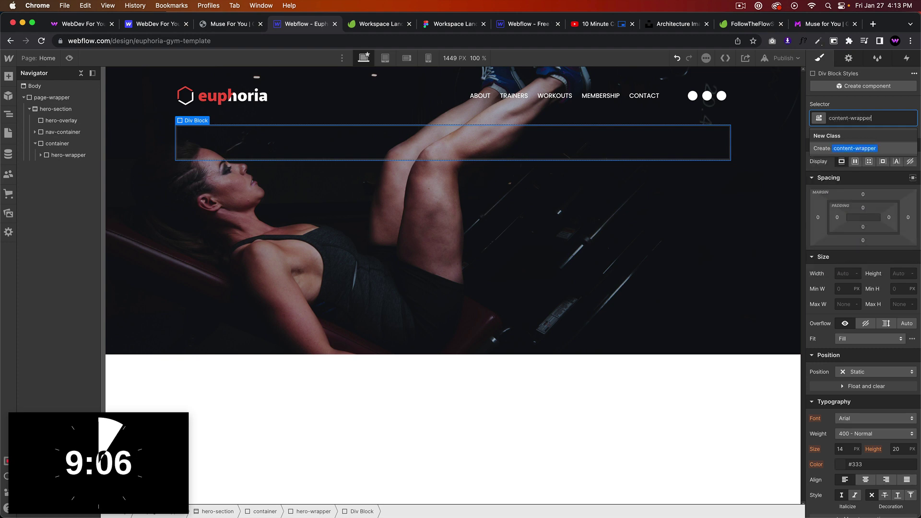
key(Return)
click(840, 273)
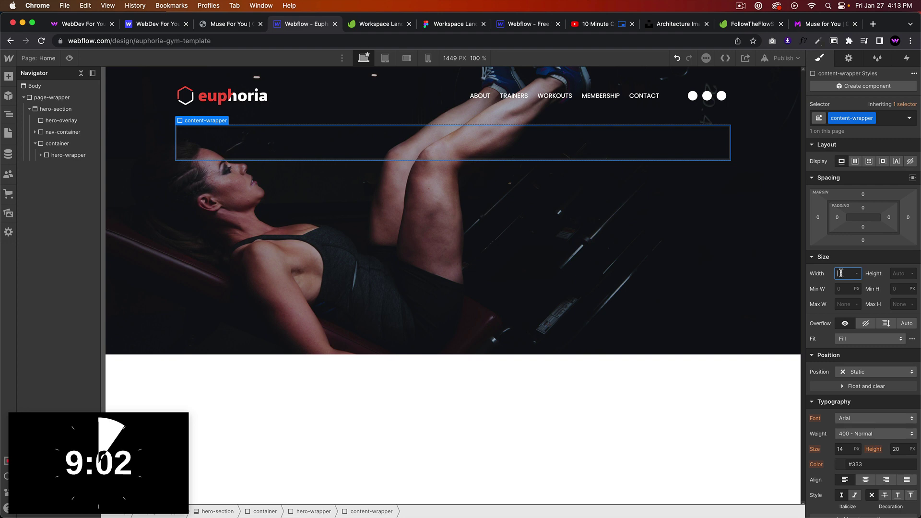
text(60)
Make hero-wrapper a flex box centering its children vertically and horizontally.
click(66, 155)
click(859, 196)
click(859, 212)
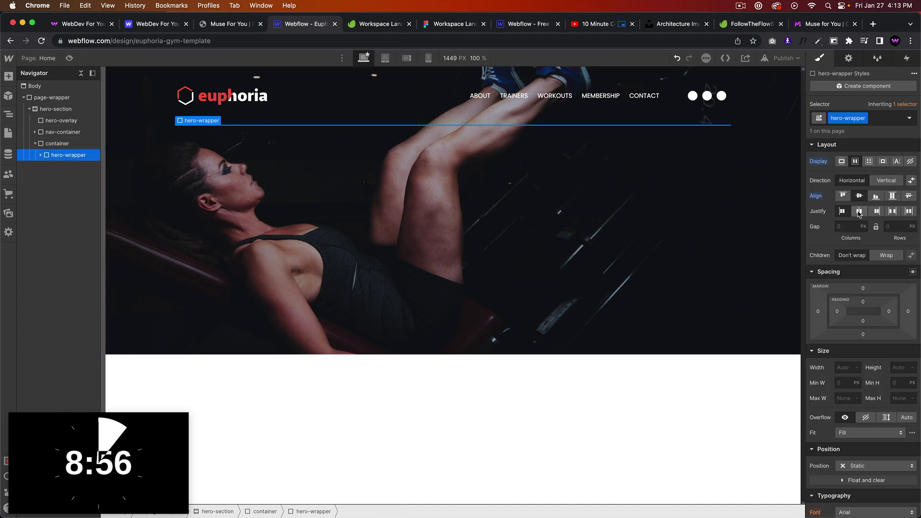
click(63, 166)
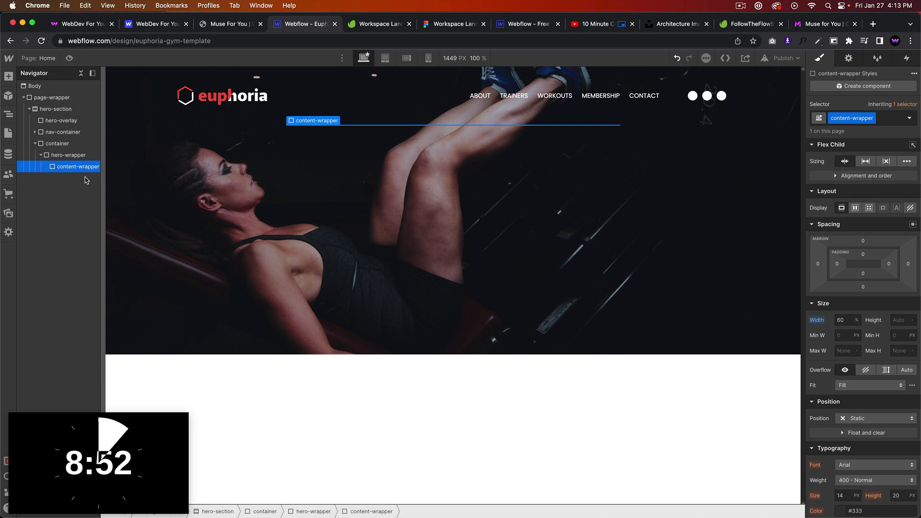
Insert a Div Block in content-wrapper and give it the class content-background-wrapper.
key(super+e)
text(di)
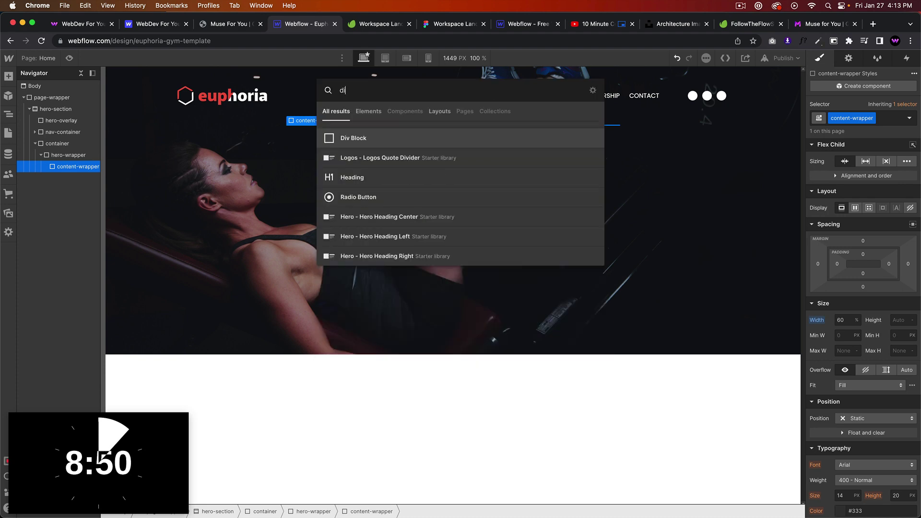
key(Return)
click(46, 167)
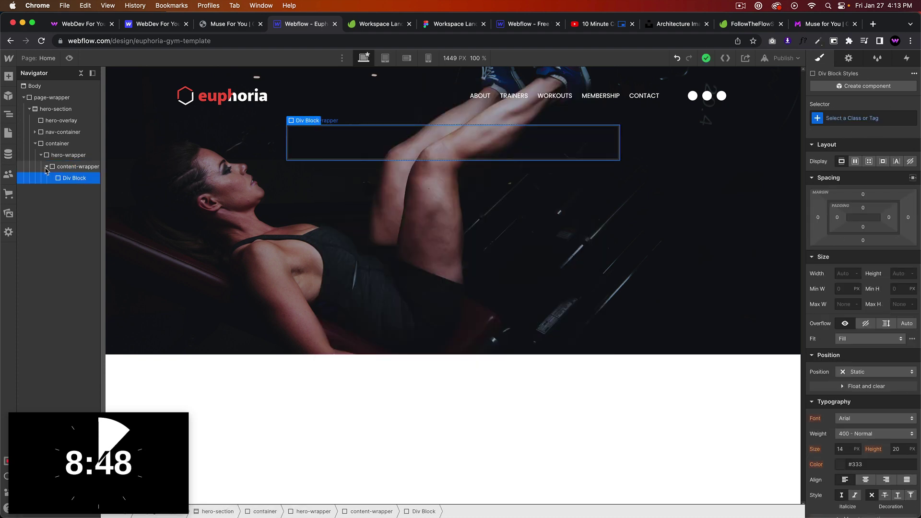
click(65, 167)
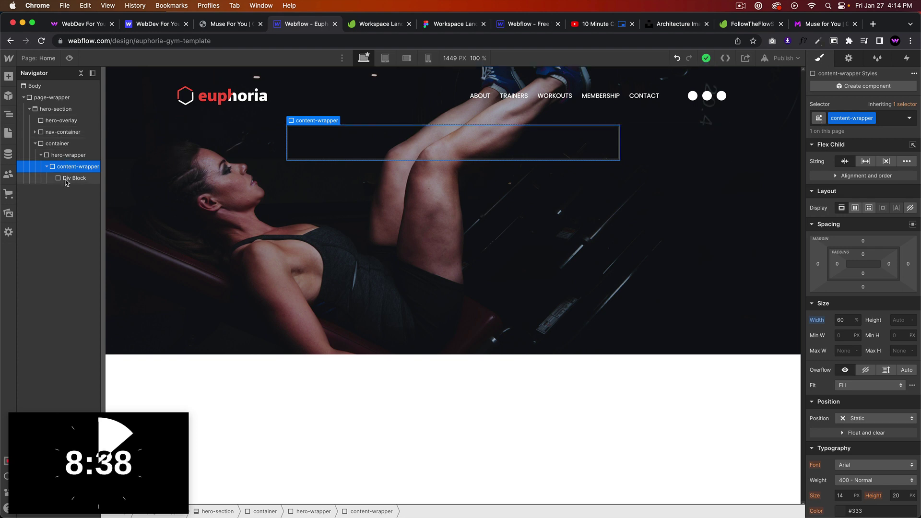
click(67, 179)
click(76, 167)
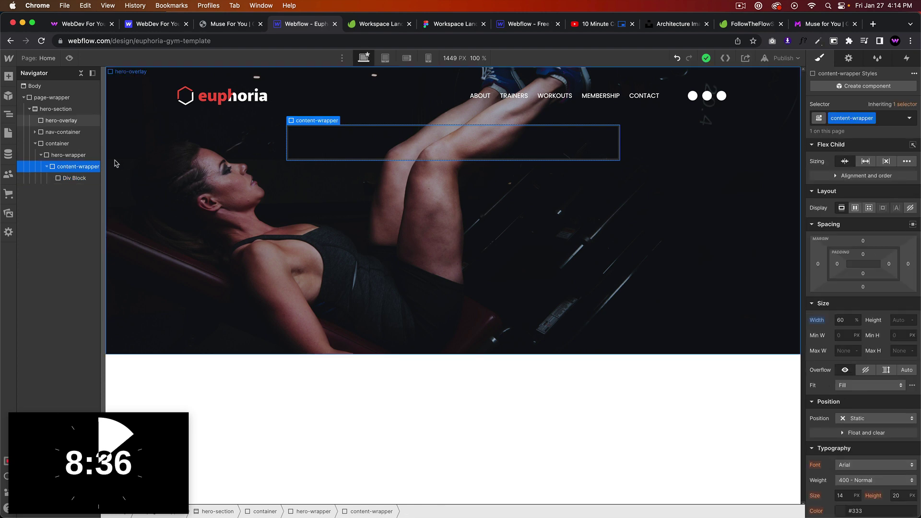
click(855, 122)
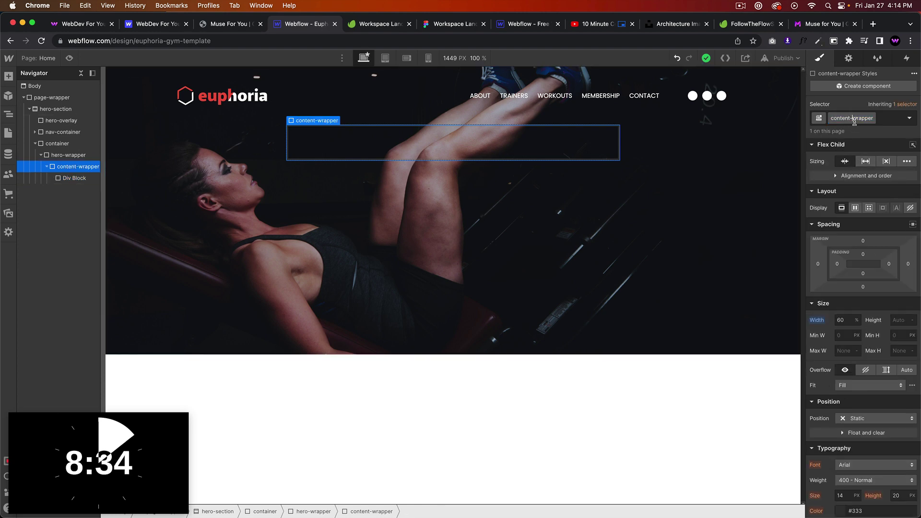
click(75, 178)
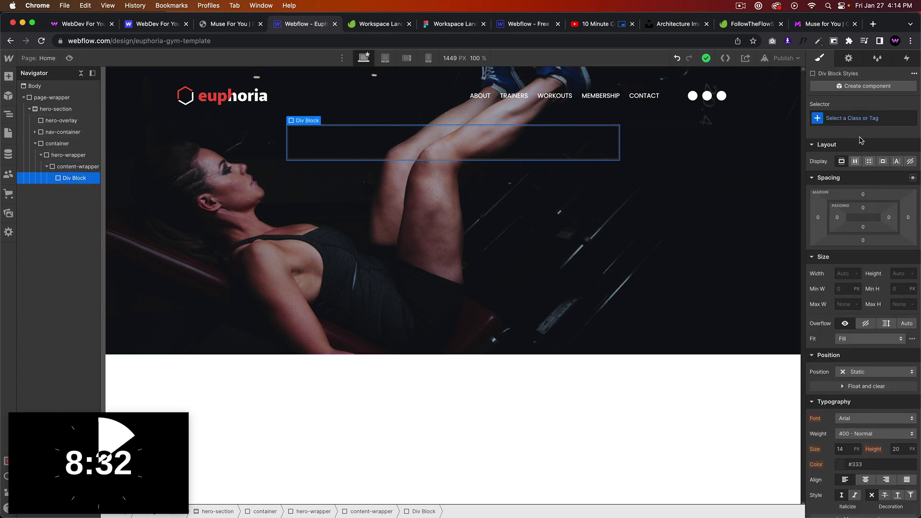
click(854, 120)
text(content-)
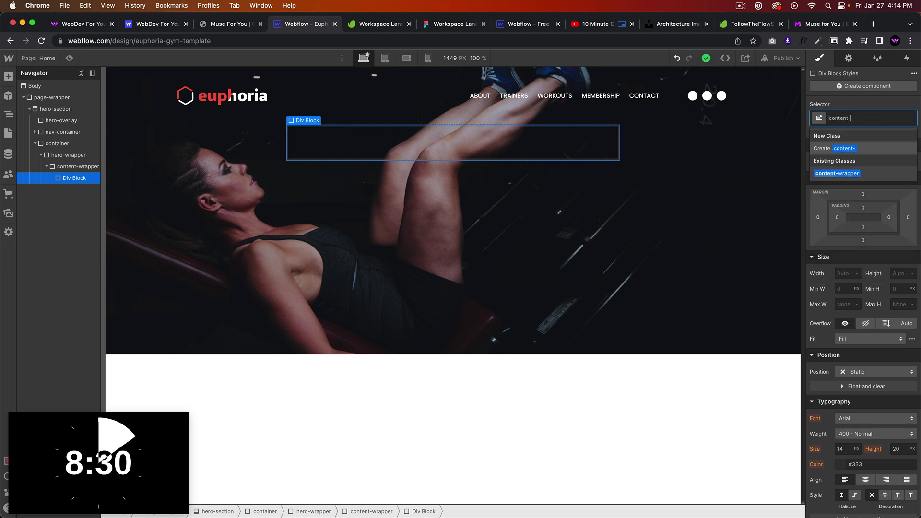
text(background-wrapper)
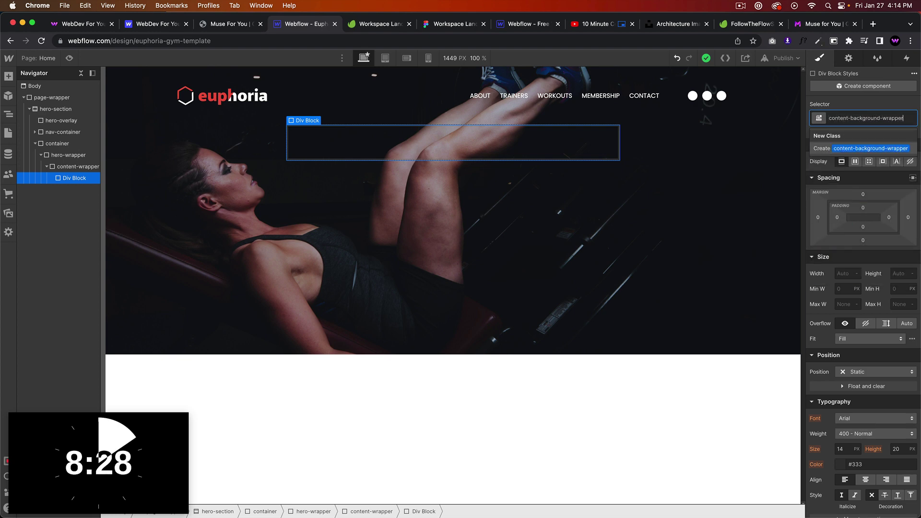
key(Return)
Add a first div classed content-left inside content-background-wrapper.
click(72, 168)
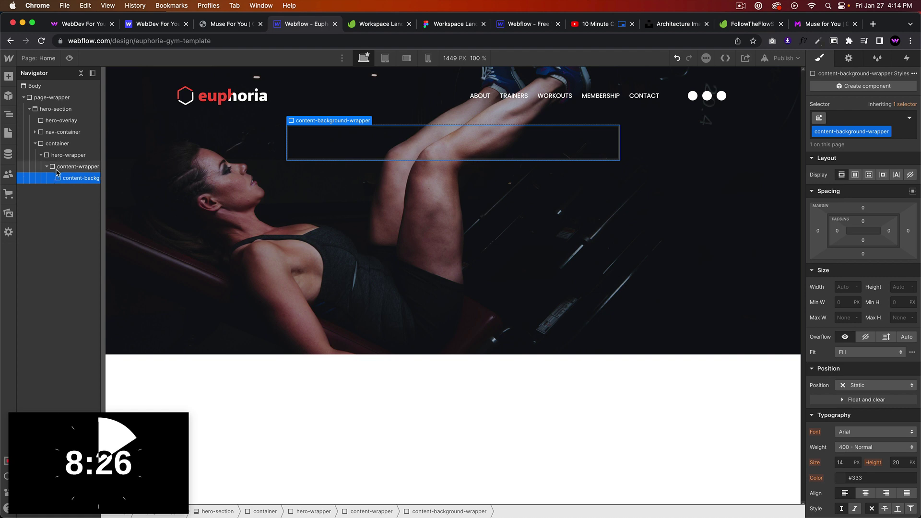
click(71, 179)
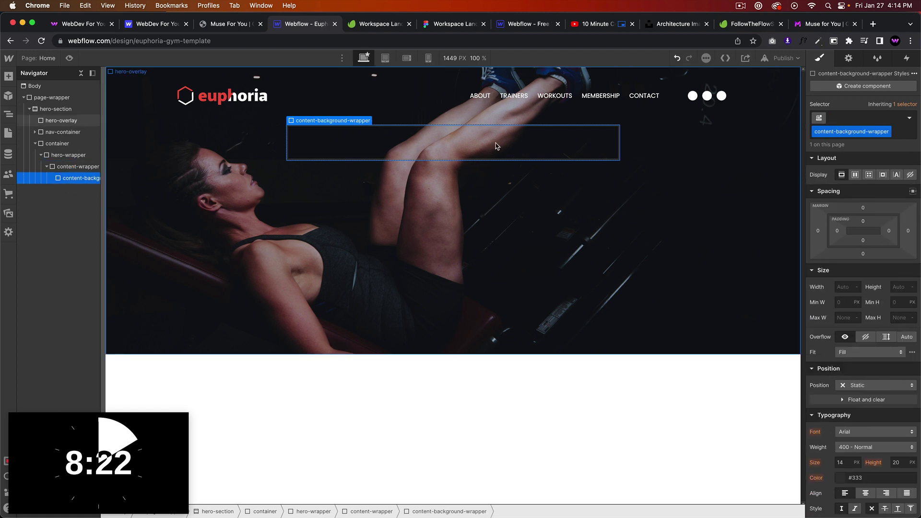
key(super+k)
text(div)
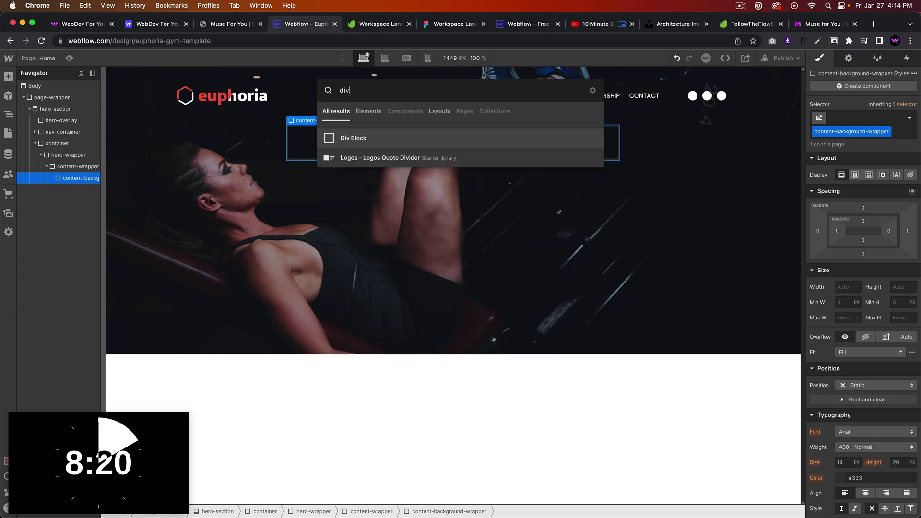
key(Return)
click(852, 118)
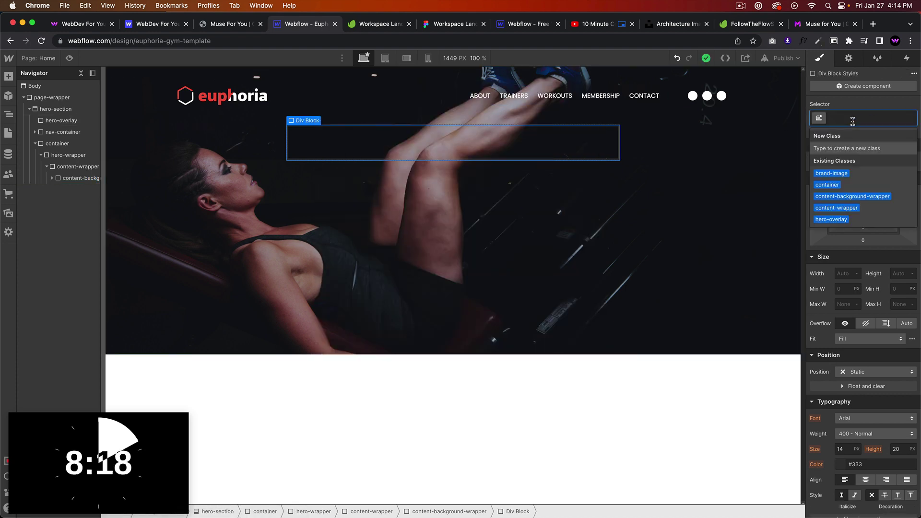
text(content-l)
key(Return)
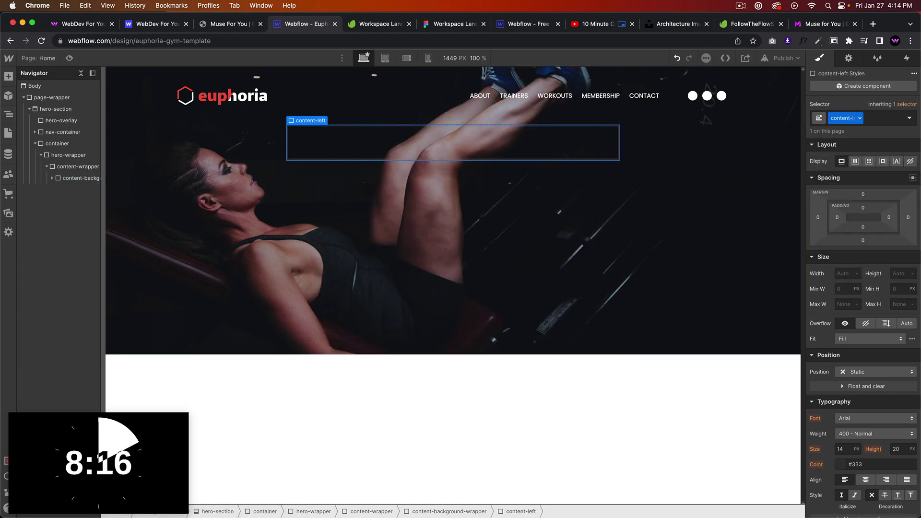
Add two more divs classed content-middle and content-right to the wrapper.
click(70, 179)
key(super+e)
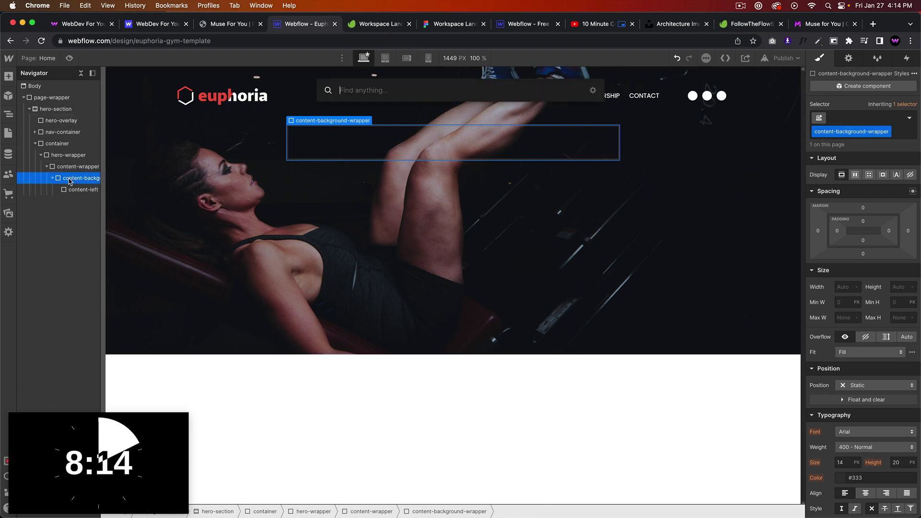
text(div)
key(Return)
click(852, 119)
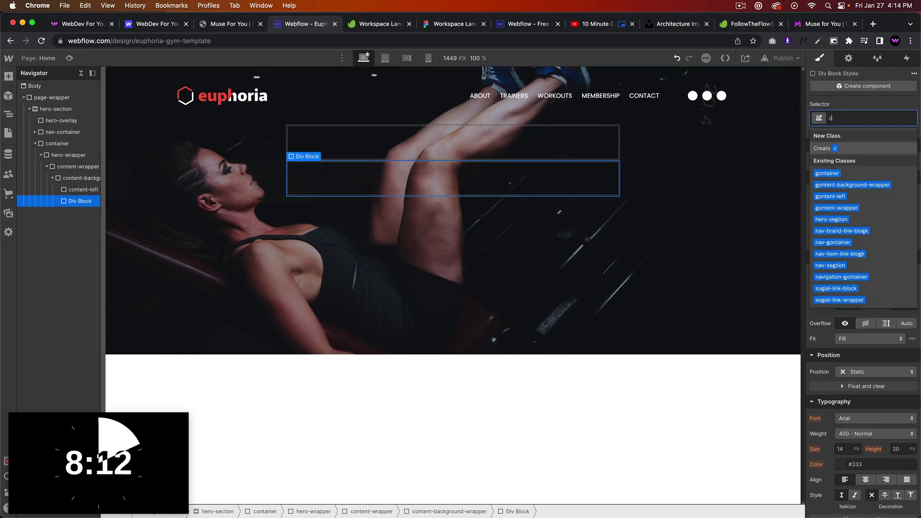
text(content-middle)
key(Return)
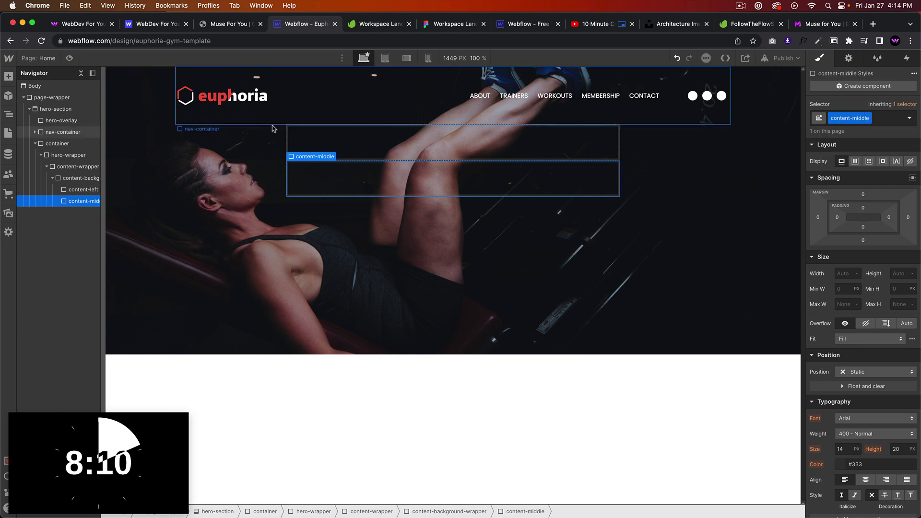
click(80, 180)
key(super+e)
text(div)
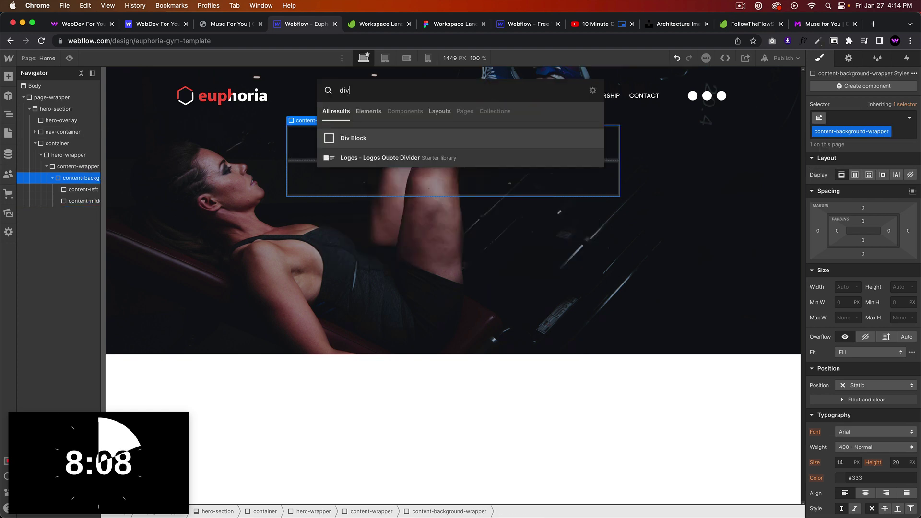
key(Return)
key(super+Return)
text(conte)
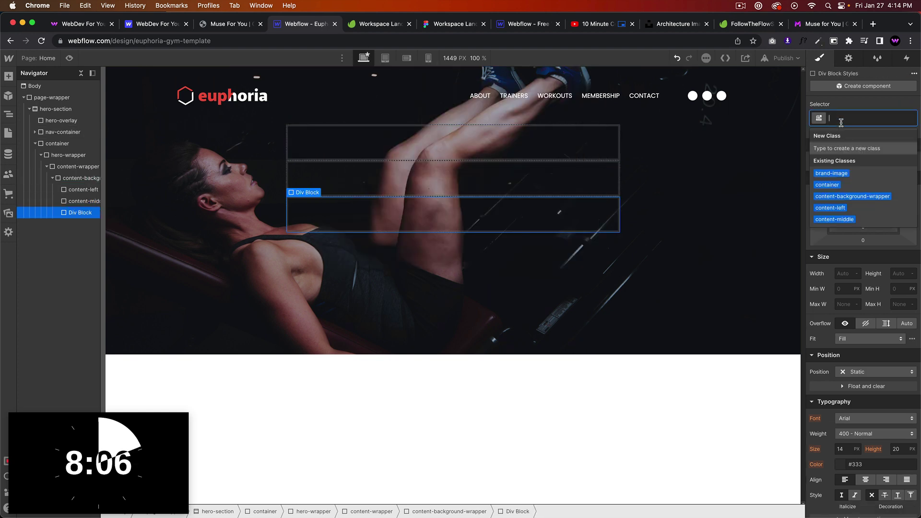
text(nt-right)
key(Return)
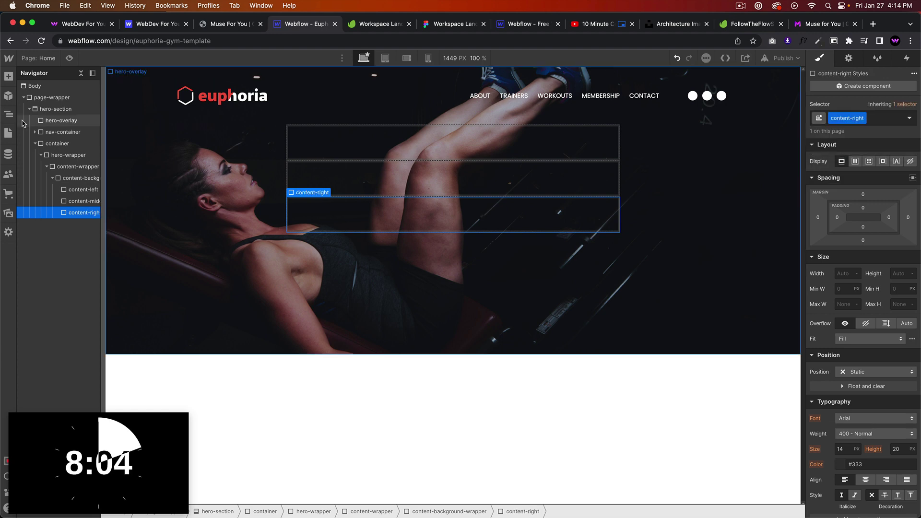
Rename the three div classes to border-left, border-middle and border-right.
click(73, 192)
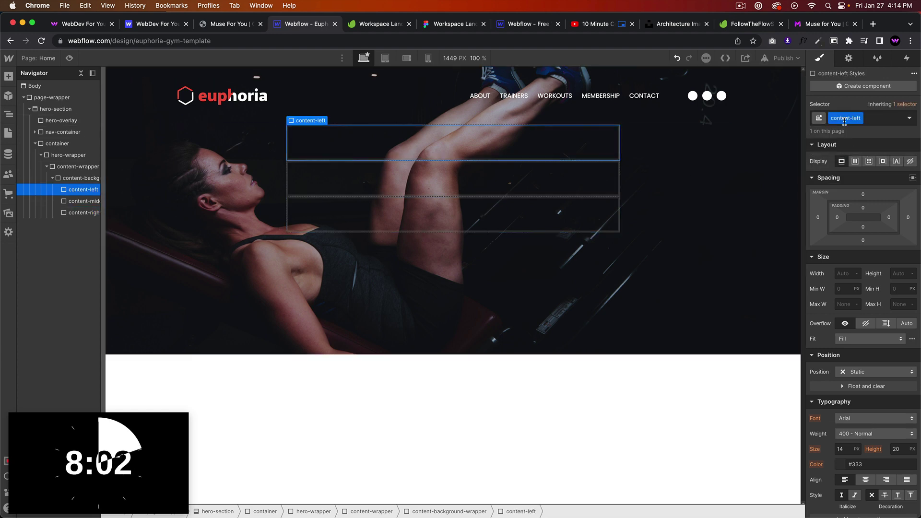
text(border-left)
key(Return)
click(73, 201)
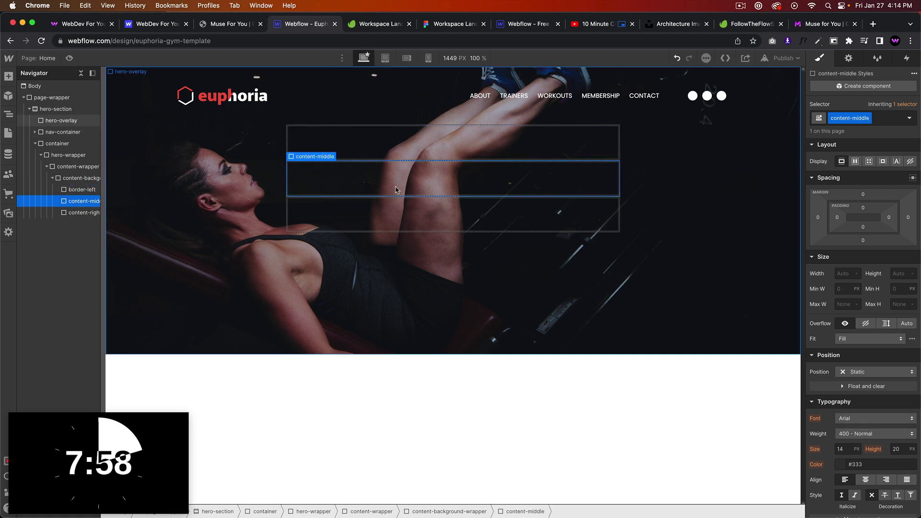
click(850, 118)
text(border-)
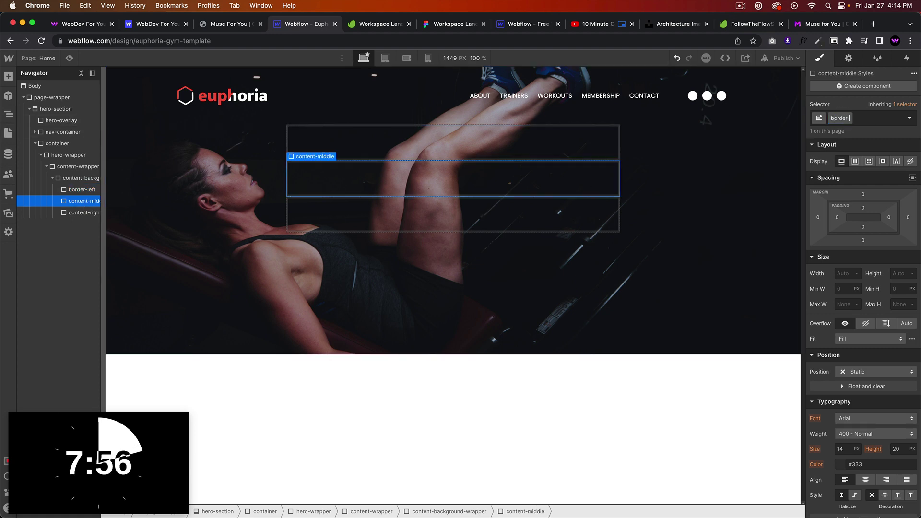
key(Return)
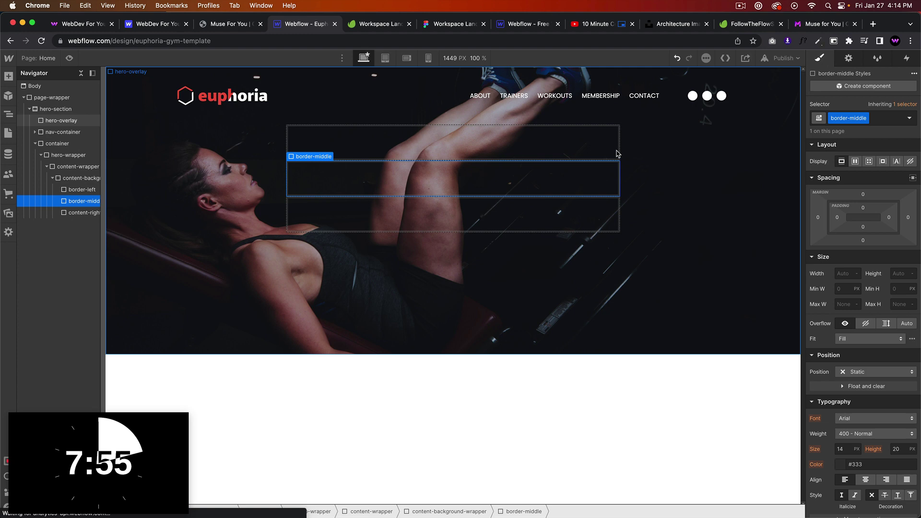
click(81, 213)
text(b)
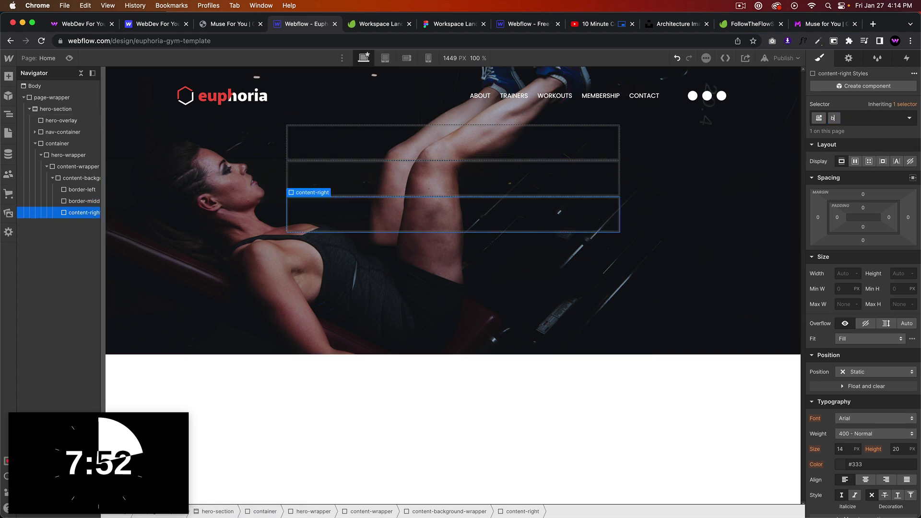
text(order-right)
key(Return)
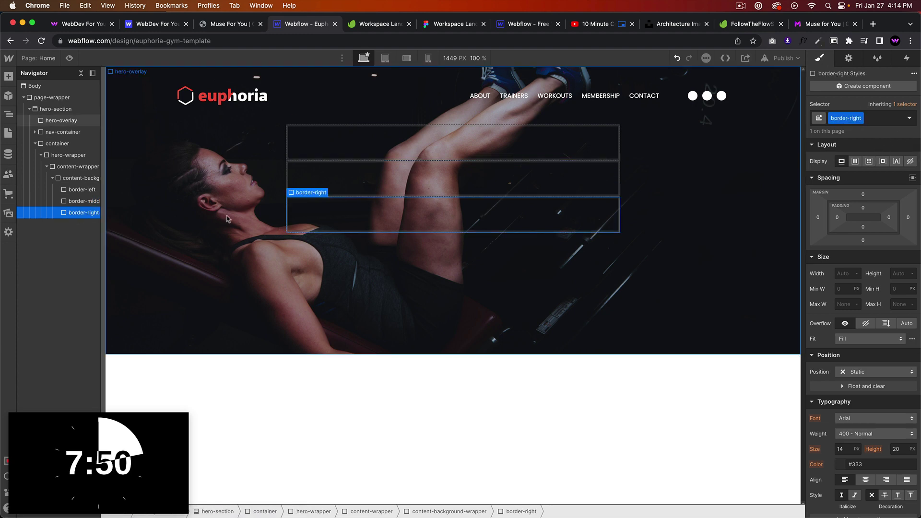
key(Escape)
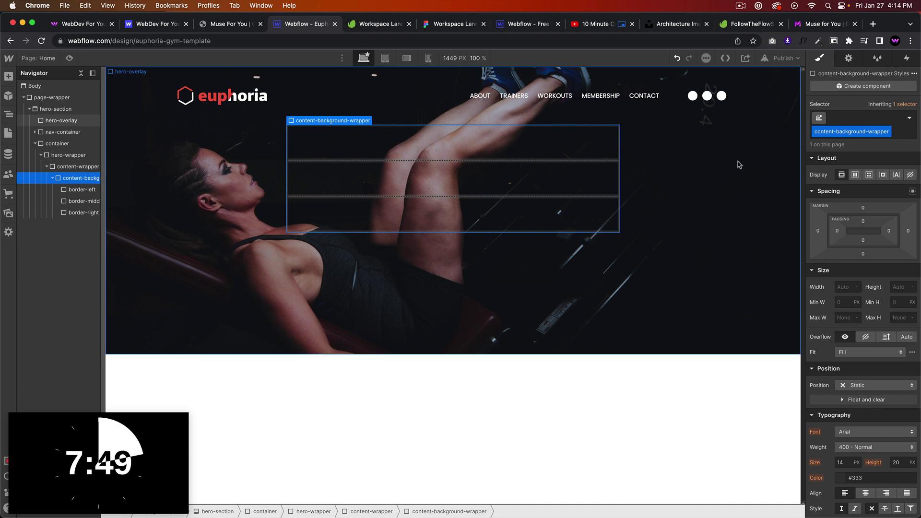
Lay the border divs side by side and give border-left a 40% width.
click(854, 176)
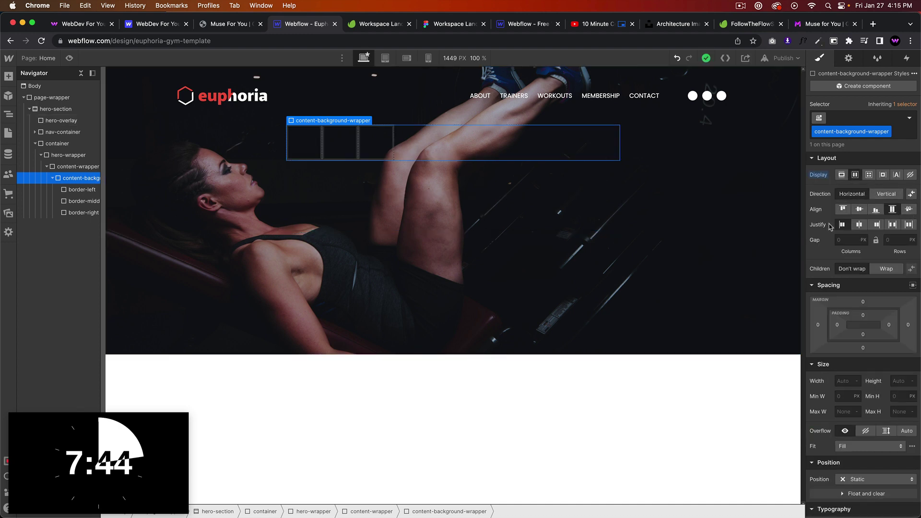
click(305, 166)
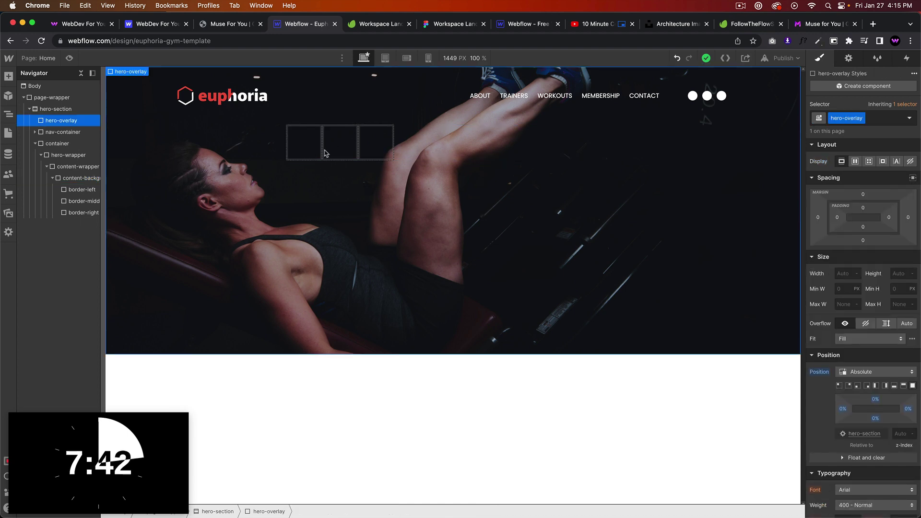
click(96, 190)
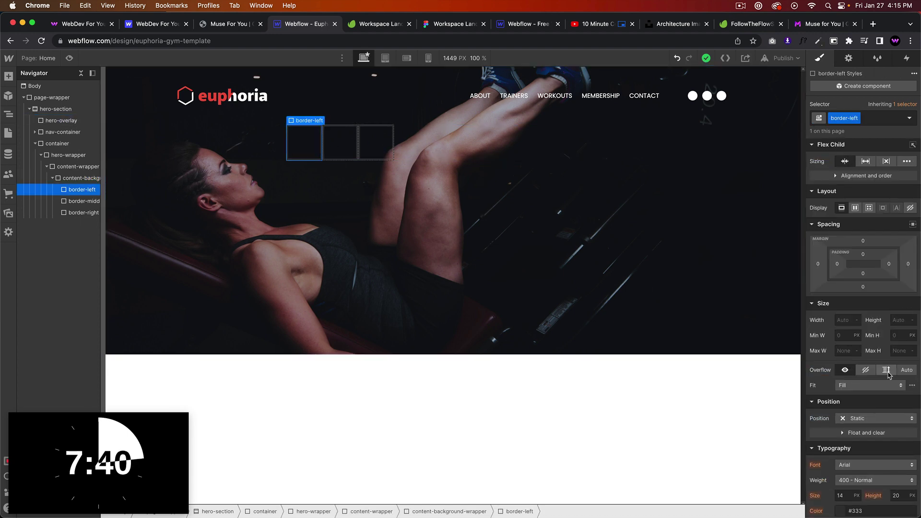
scroll(889, 374, down, 1)
click(843, 297)
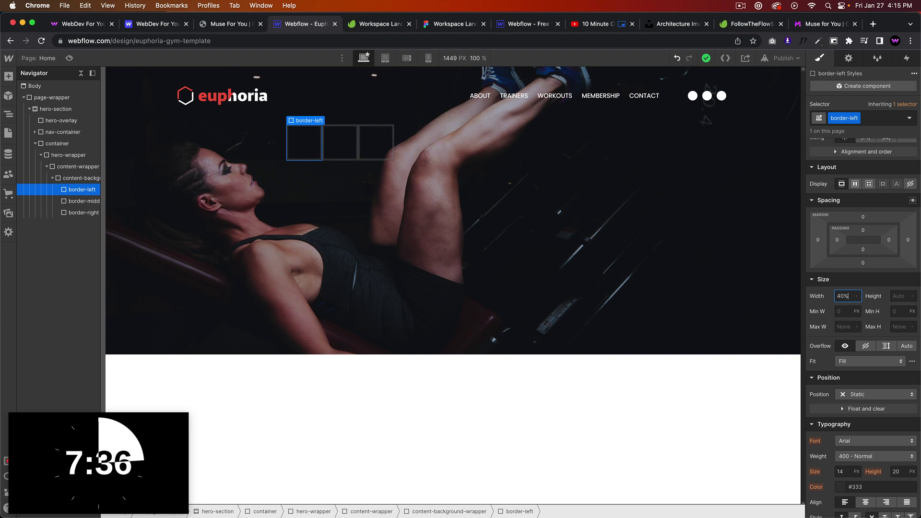
text(40%)
key(Return)
Keep border-middle at 20% and set border-right's width to 40%.
click(84, 202)
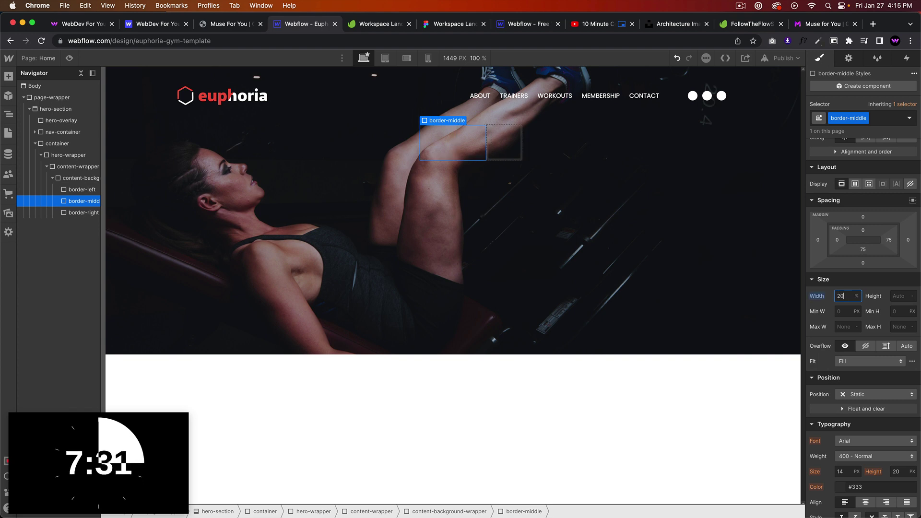
click(511, 157)
click(79, 212)
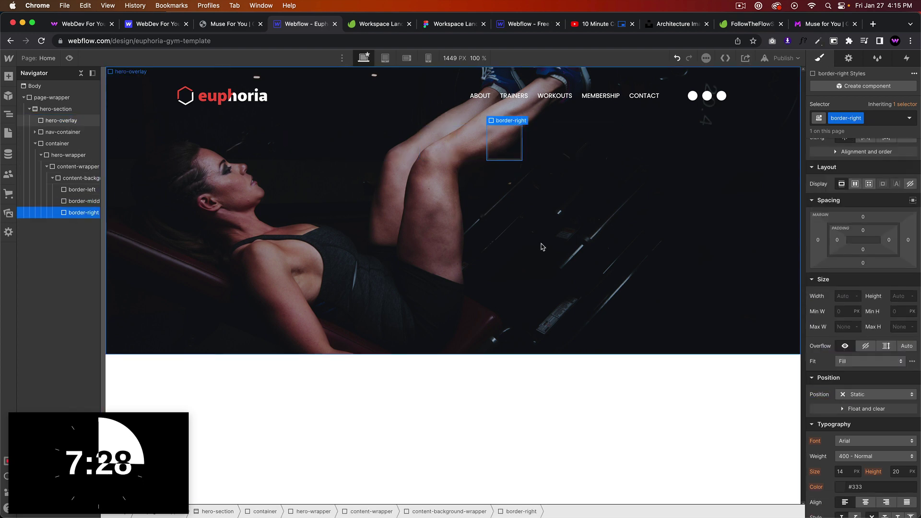
text(40%)
key(Return)
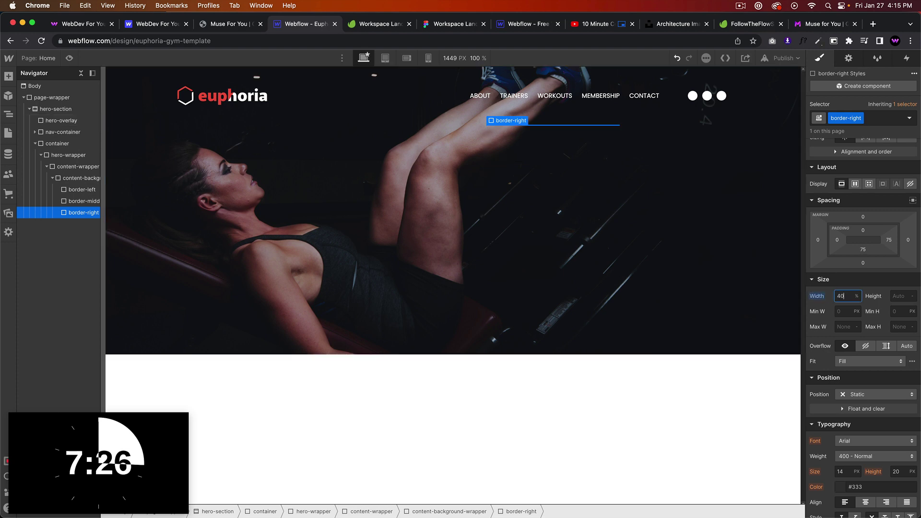
click(79, 178)
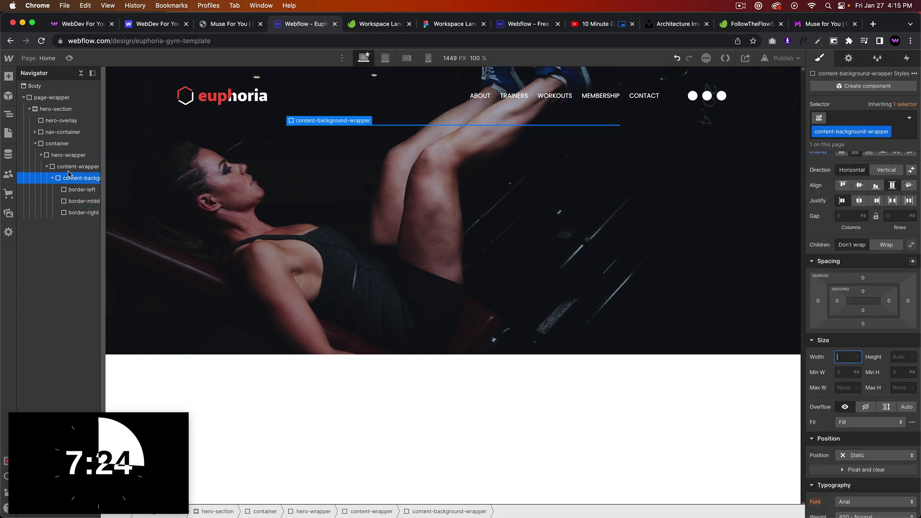
Set content-background-wrapper's Position to Absolute, comparing with the reference hero.
click(79, 167)
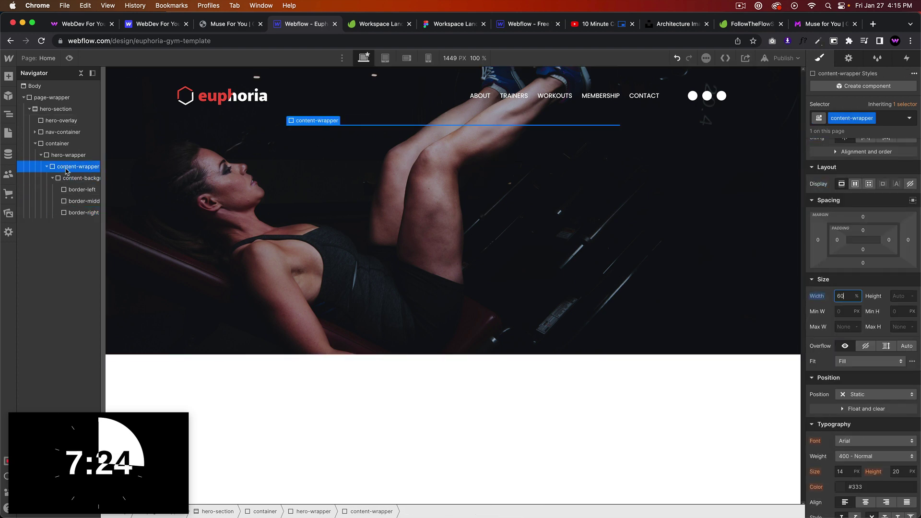
click(222, 25)
click(297, 25)
click(83, 179)
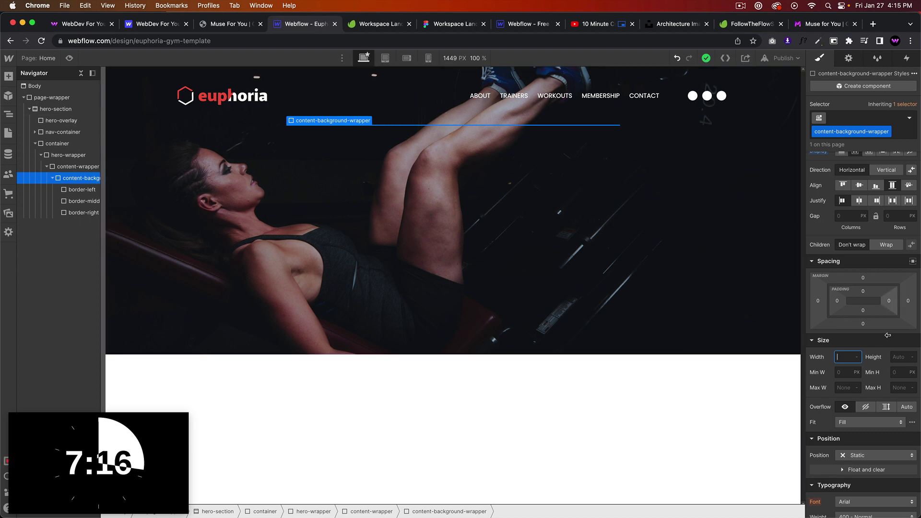
scroll(878, 307, down, 4)
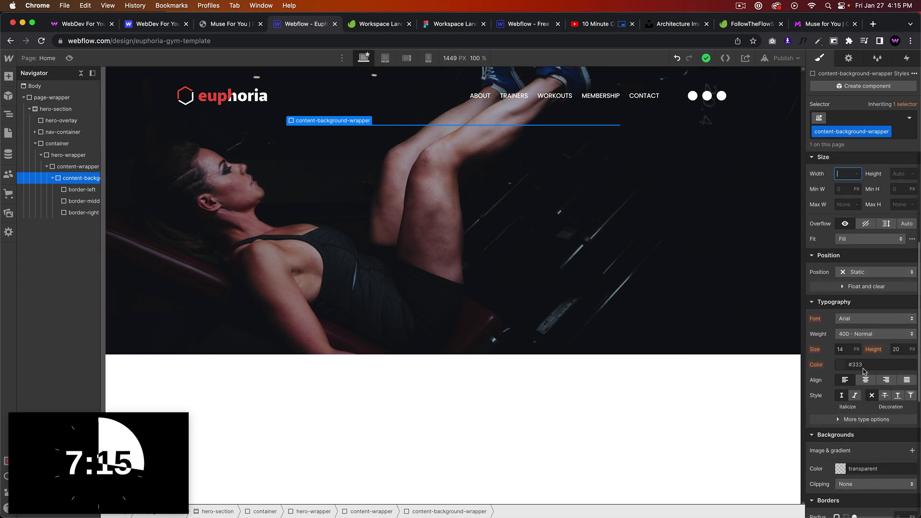
click(859, 272)
click(859, 294)
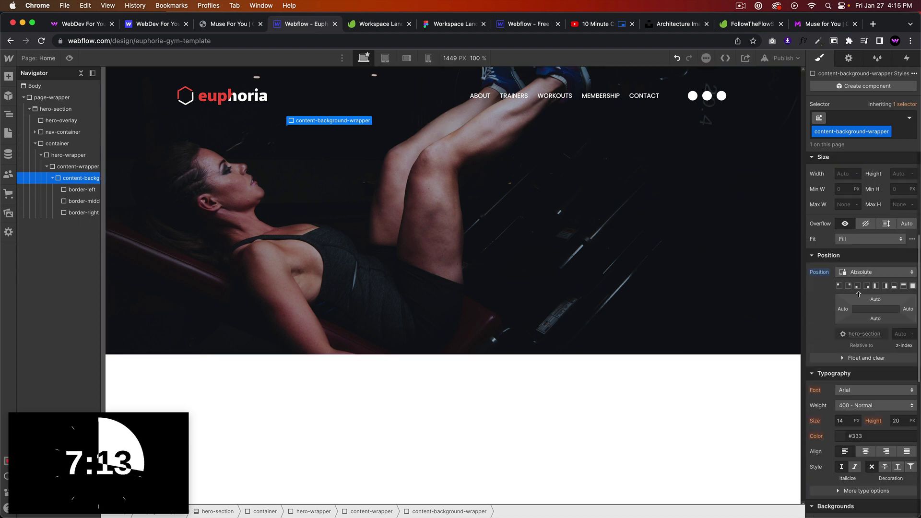
click(79, 166)
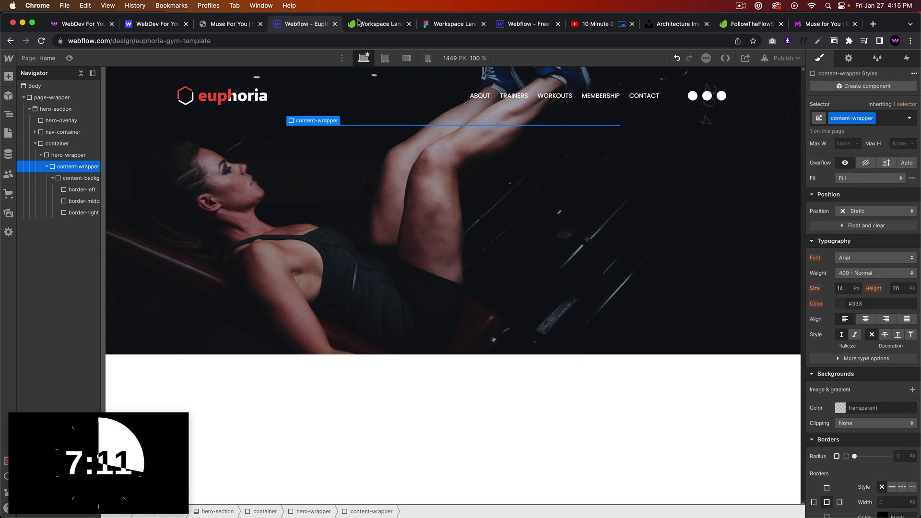
click(228, 27)
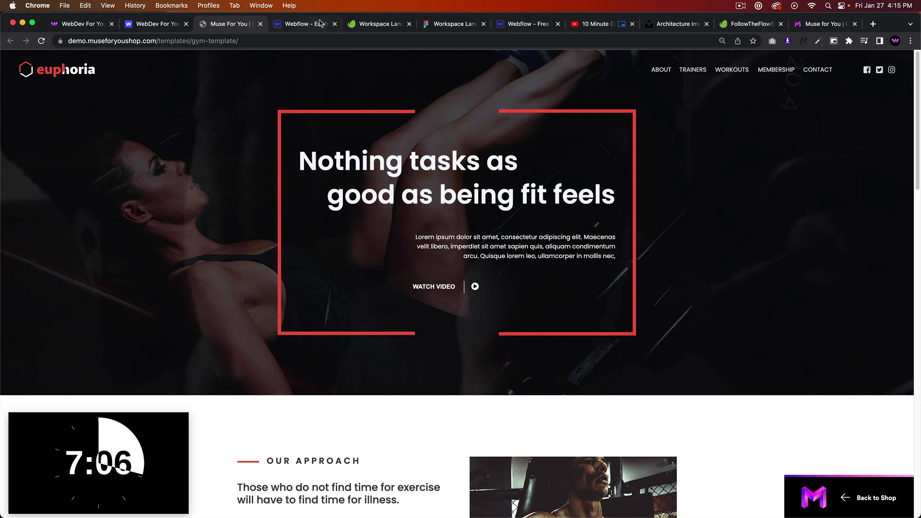
click(303, 23)
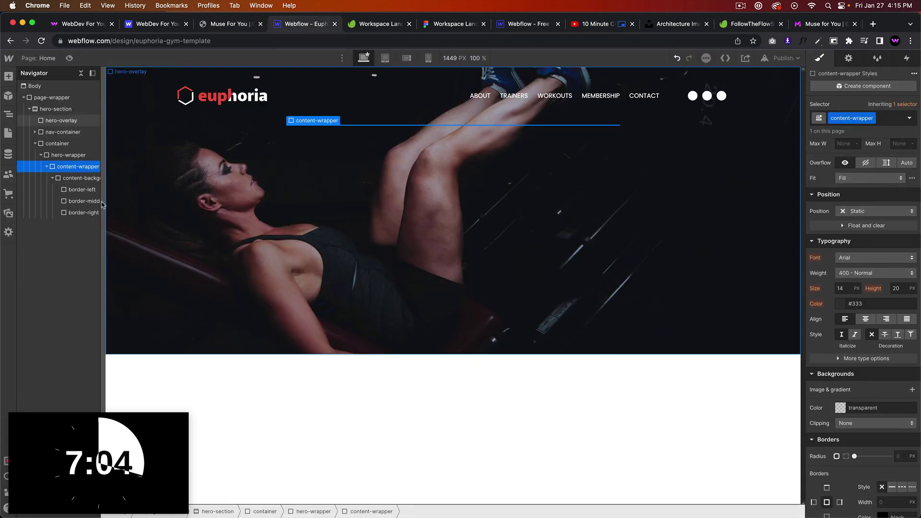
Insert a Heading into content-wrapper and collapse the border pieces in the Navigator.
key(super+e)
text(head)
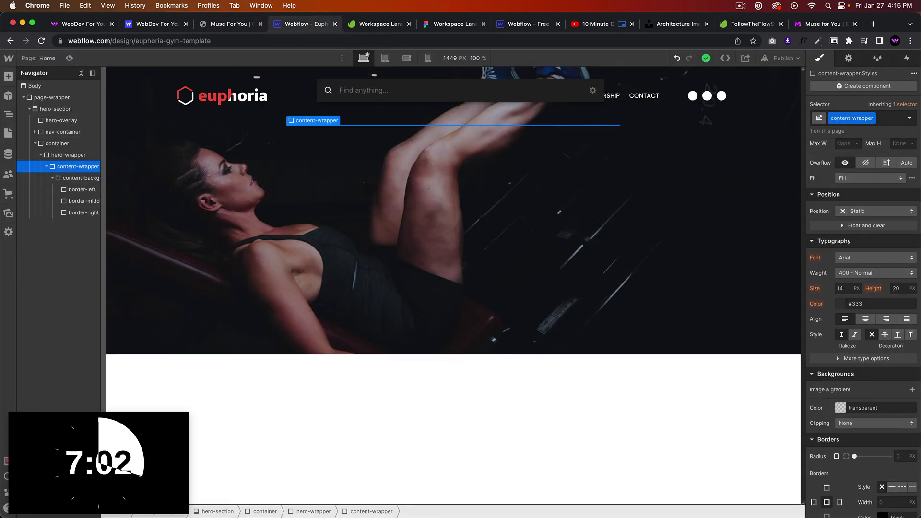
key(Return)
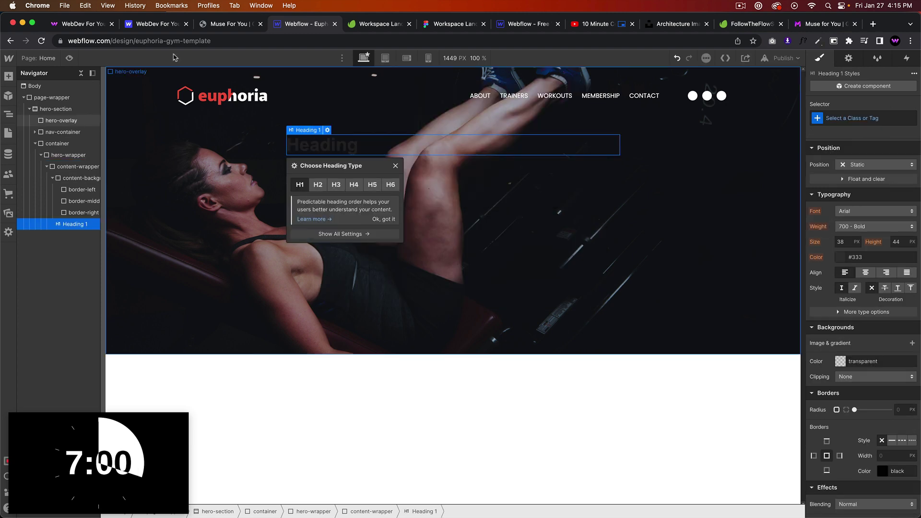
click(215, 24)
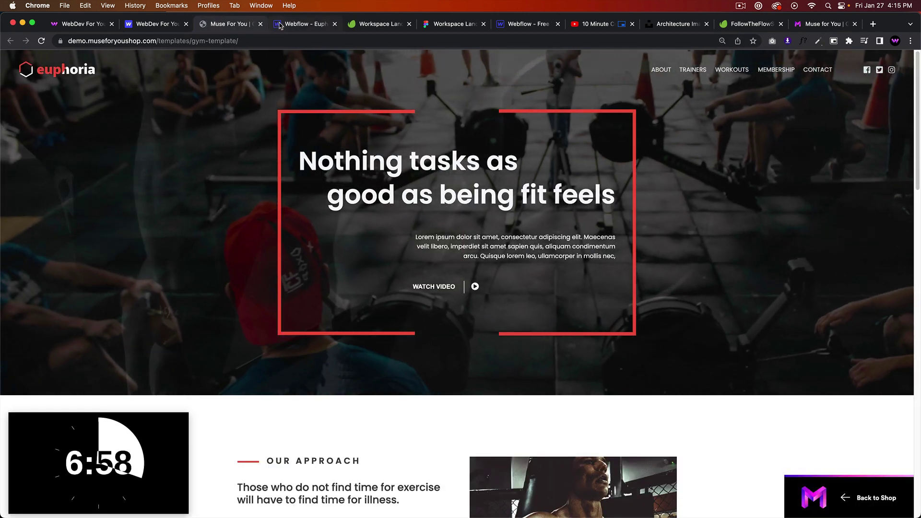
click(302, 24)
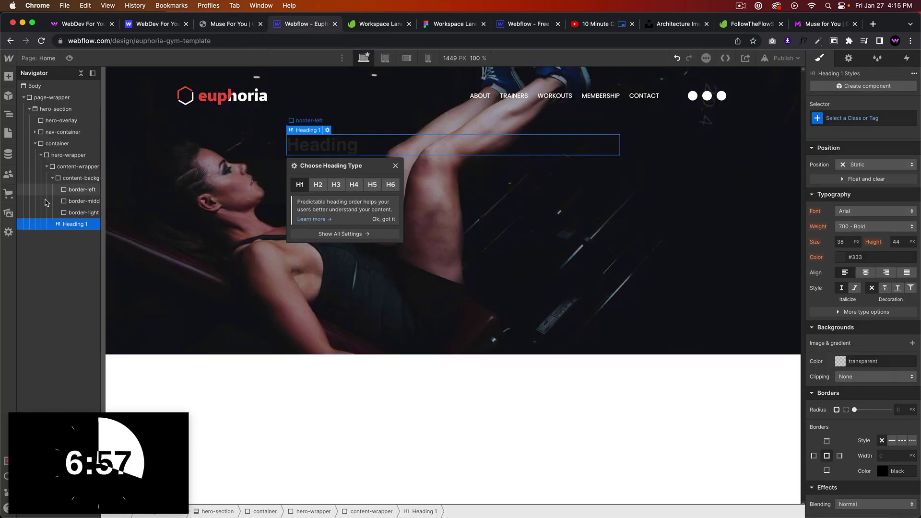
click(47, 167)
click(62, 155)
click(46, 166)
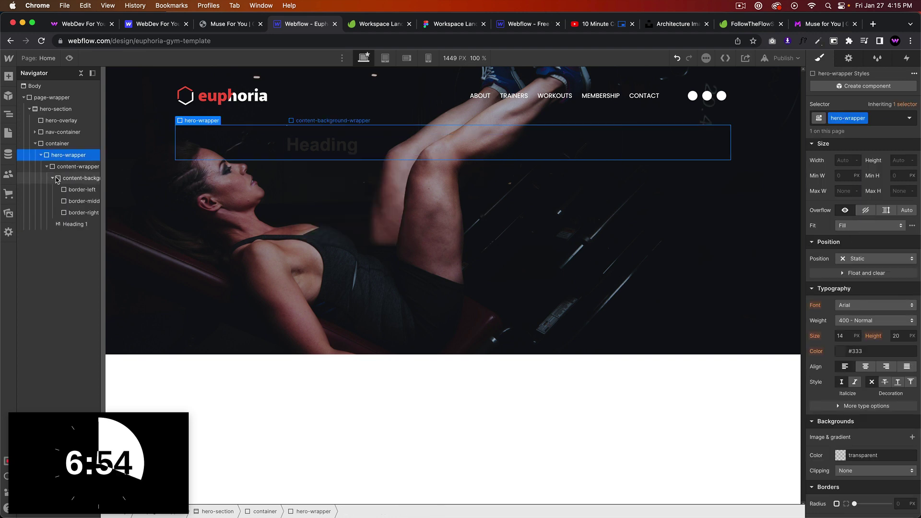
click(79, 178)
click(52, 178)
click(69, 164)
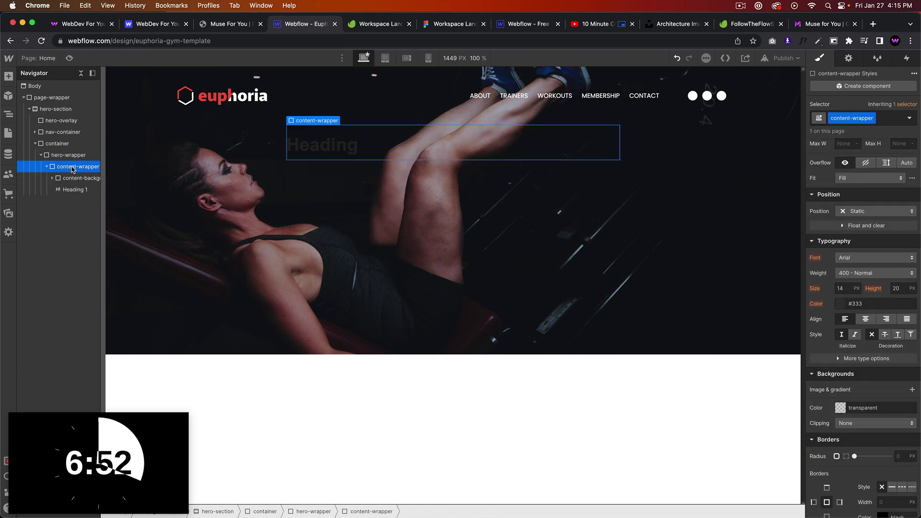
Add a Paragraph of placeholder text under the heading.
key(super+e)
text(parag)
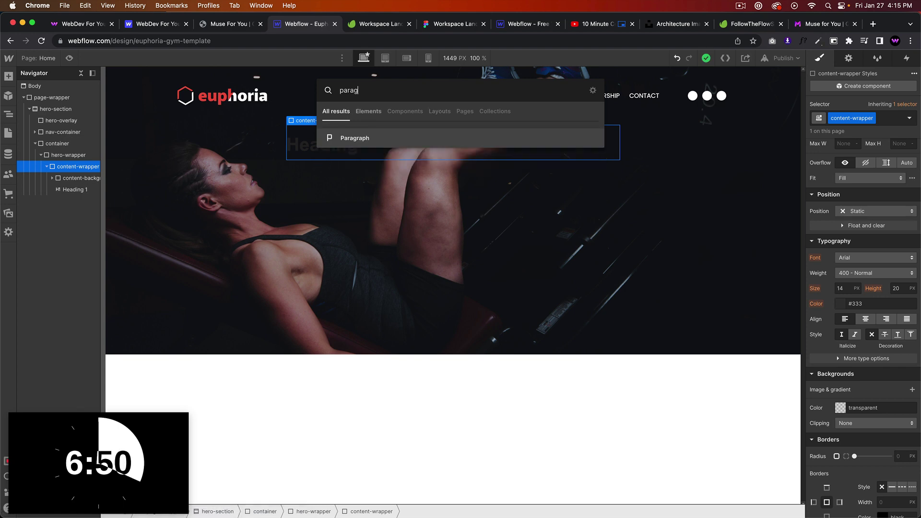
text(raph)
key(Return)
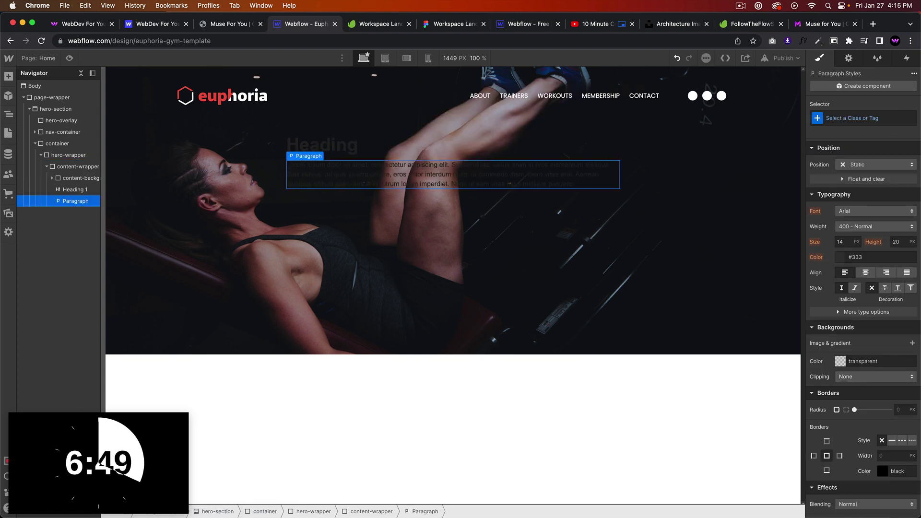
click(207, 25)
key(ctrl+Tab)
Add a Lightbox Link thumbnail below the paragraph, undoing a first misplaced one.
click(70, 180)
key(super+e)
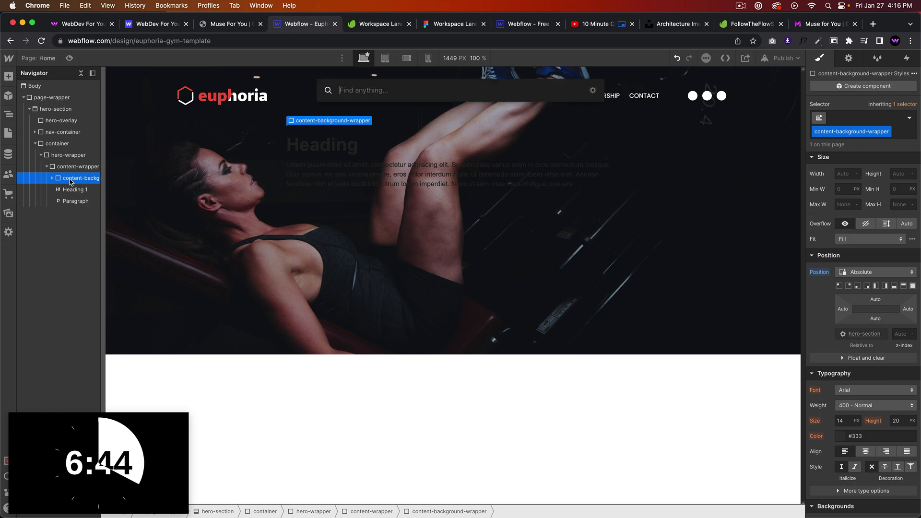
text(lightbox)
key(Return)
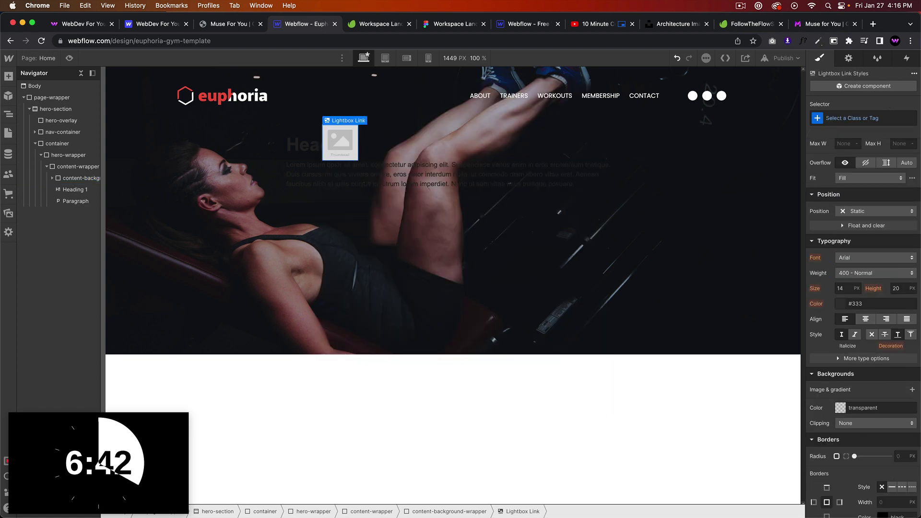
key(super+z)
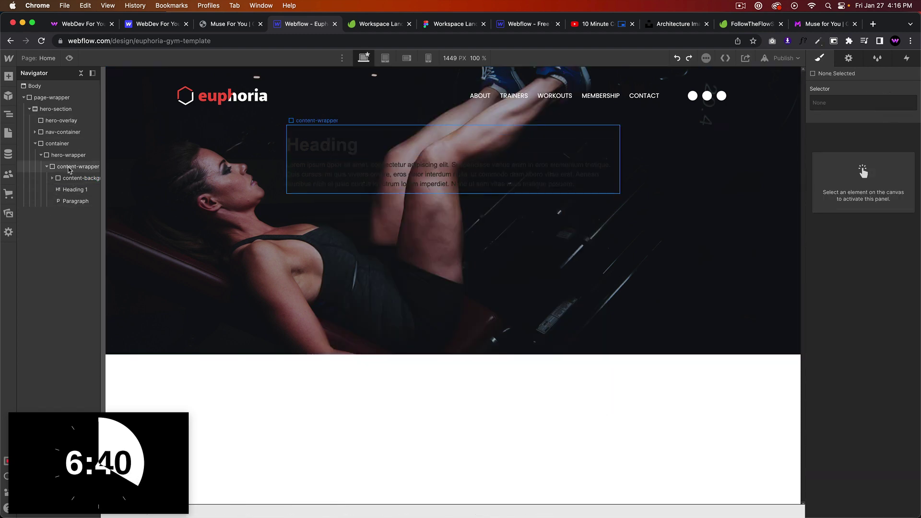
click(64, 191)
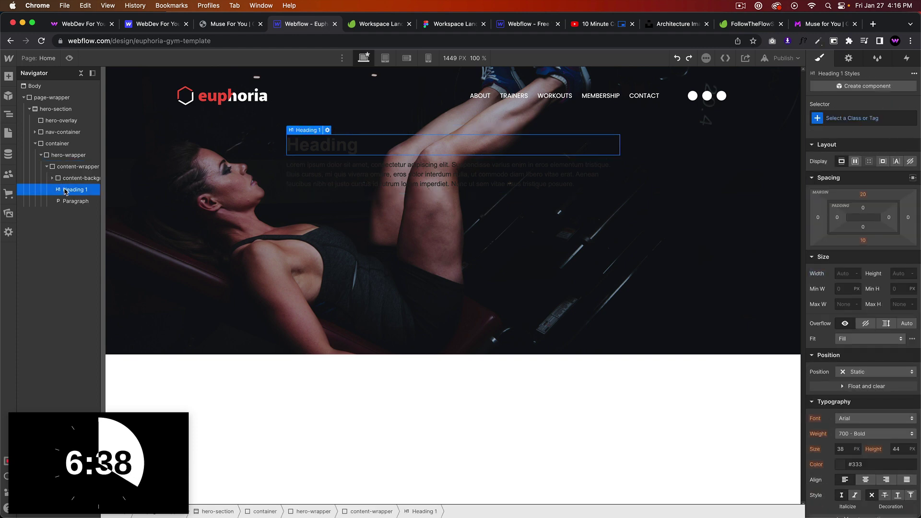
click(72, 167)
key(super+e)
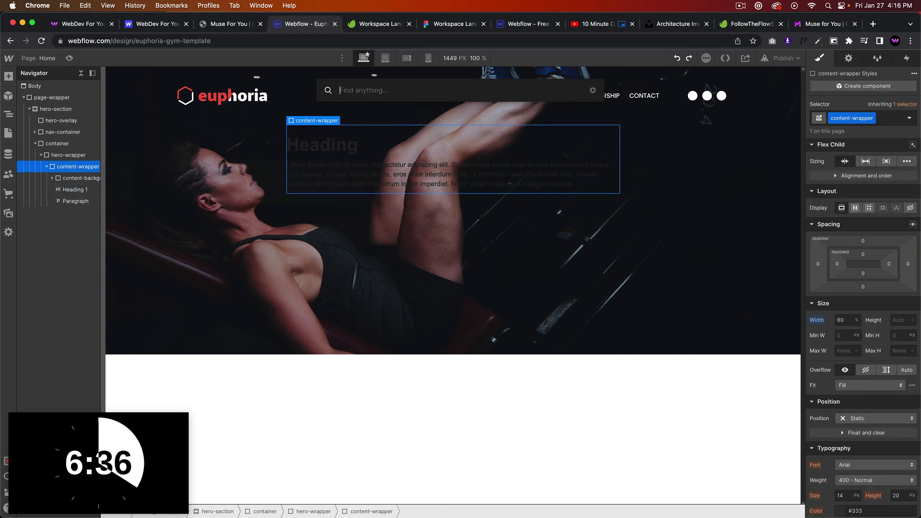
text(lightbox)
key(Return)
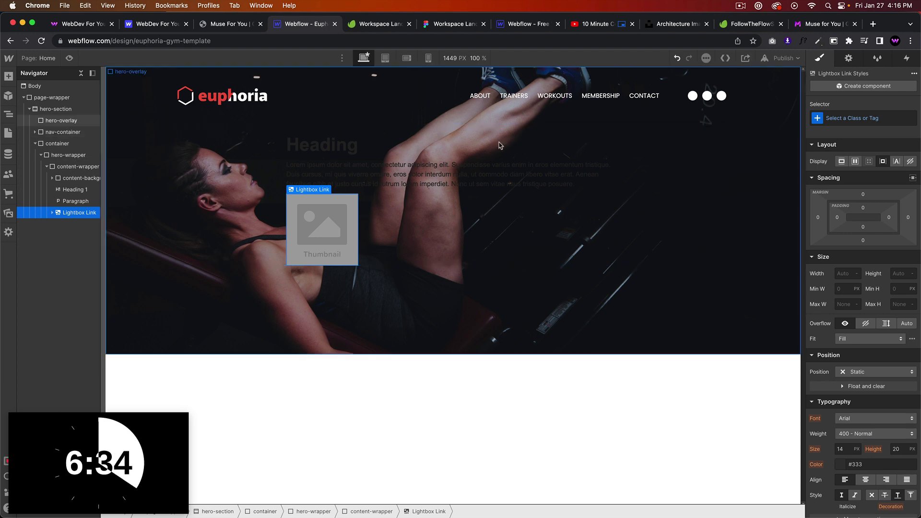
Select the content-wrapper and give it even padding on all sides.
click(393, 226)
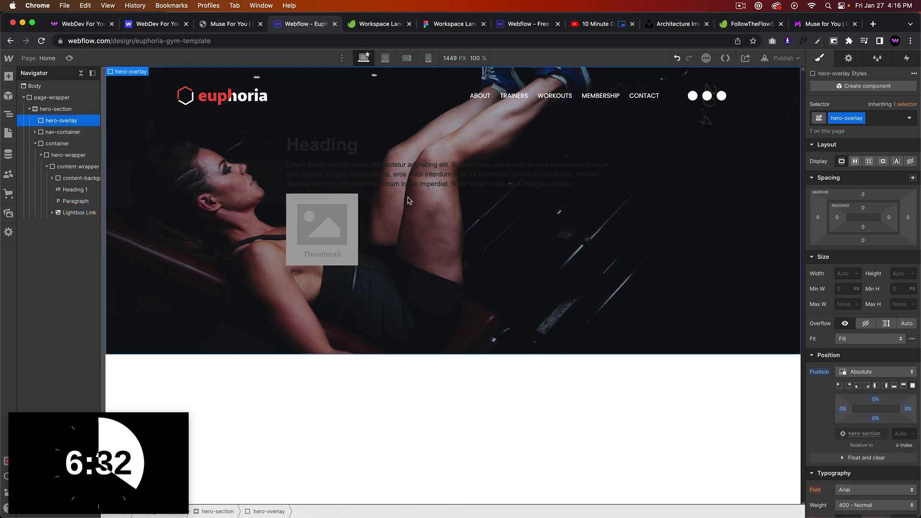
click(66, 155)
click(70, 167)
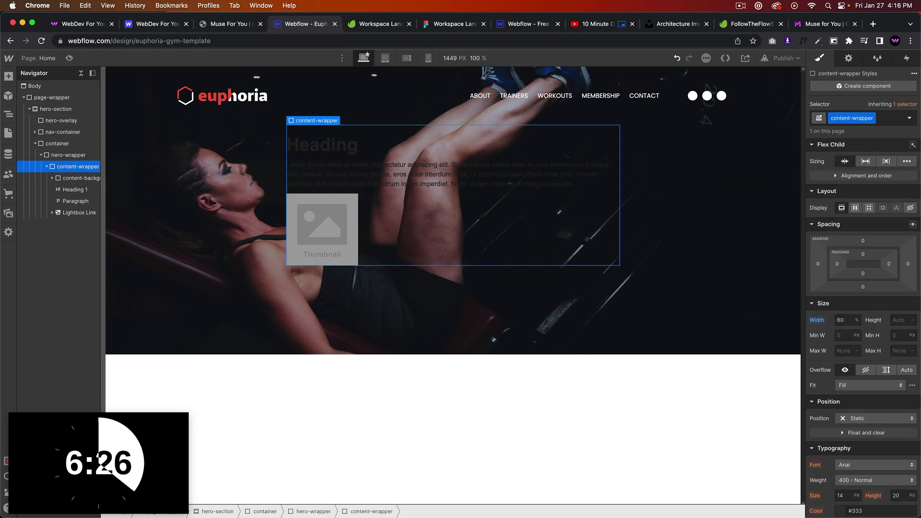
drag(839, 276, 847, 269)
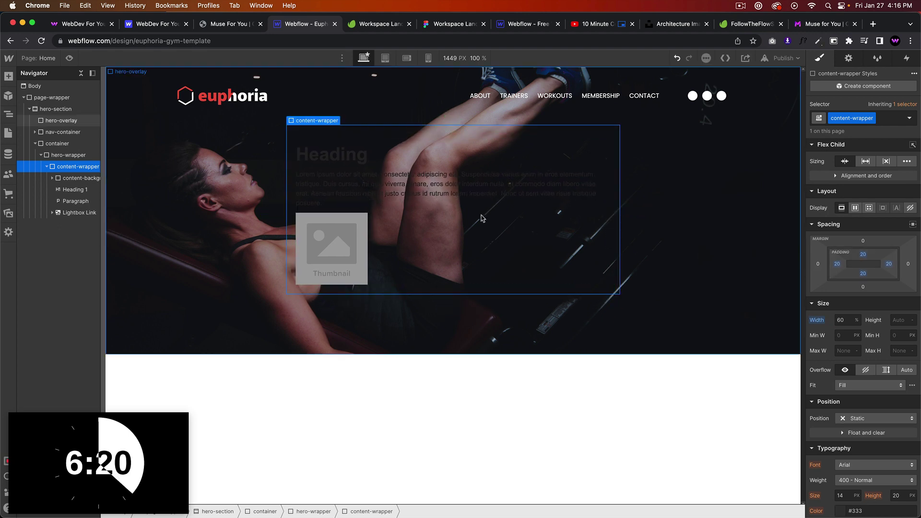
Set content-background-wrapper's offsets to full so it fills its parent.
click(51, 178)
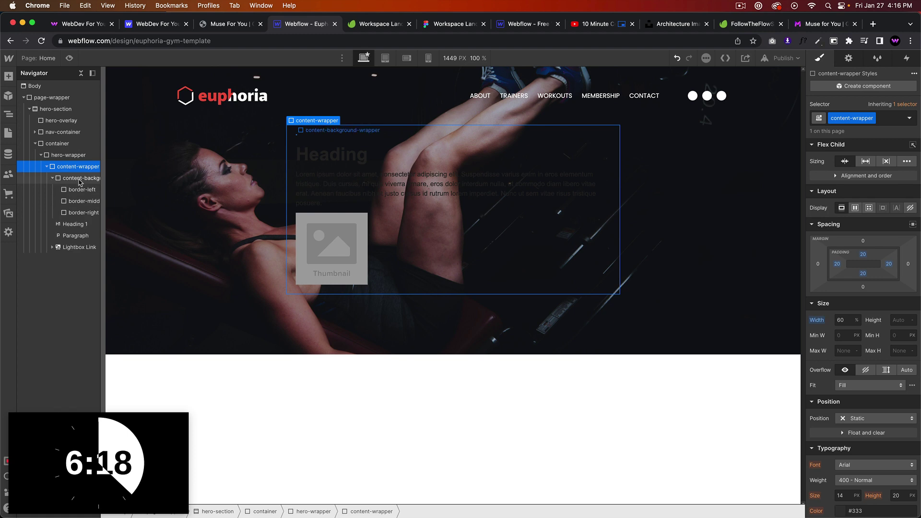
click(81, 179)
click(68, 191)
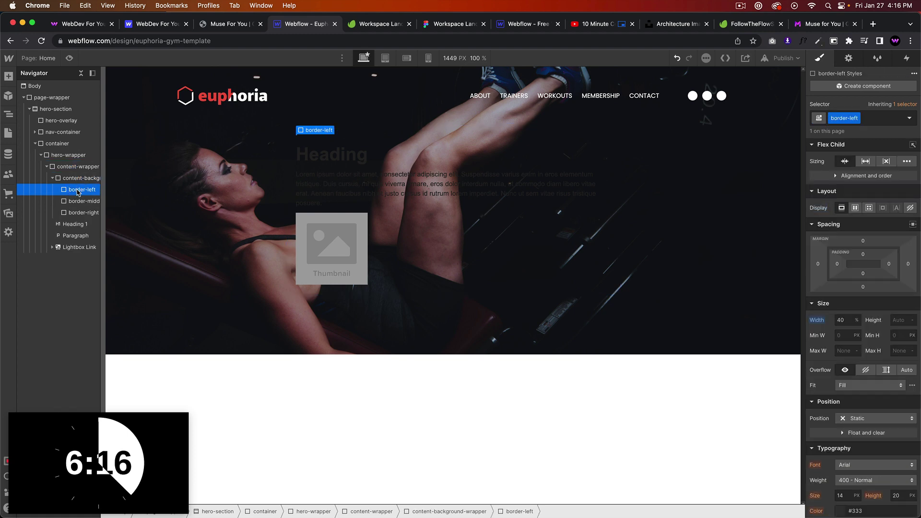
click(80, 180)
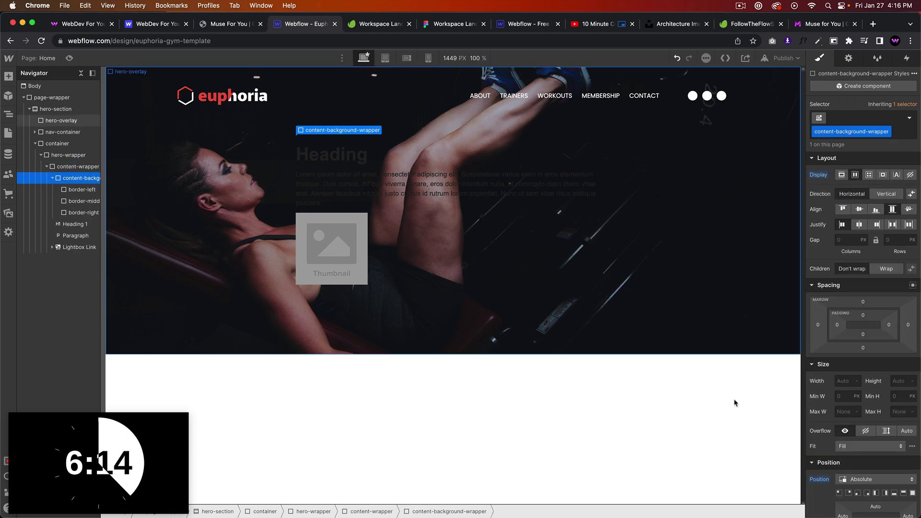
scroll(892, 470, down, 1)
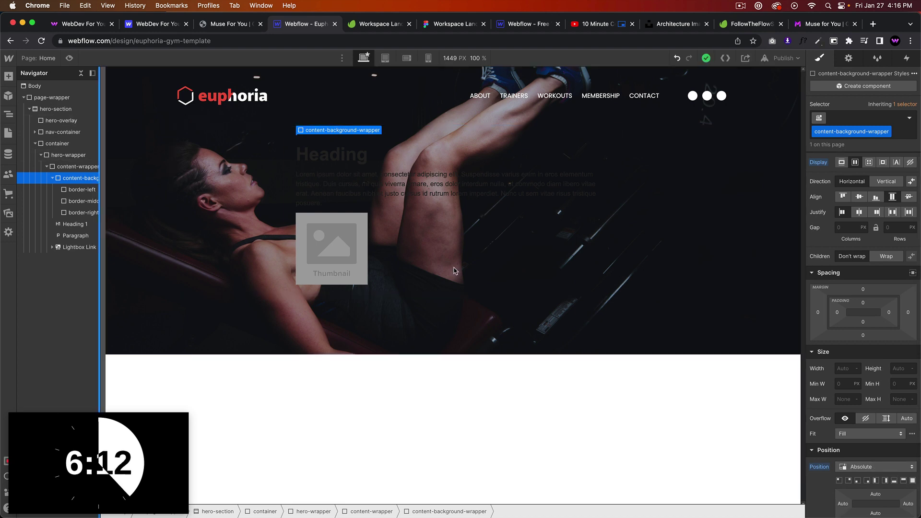
click(913, 480)
Set the content-wrapper's Position to Relative.
click(69, 168)
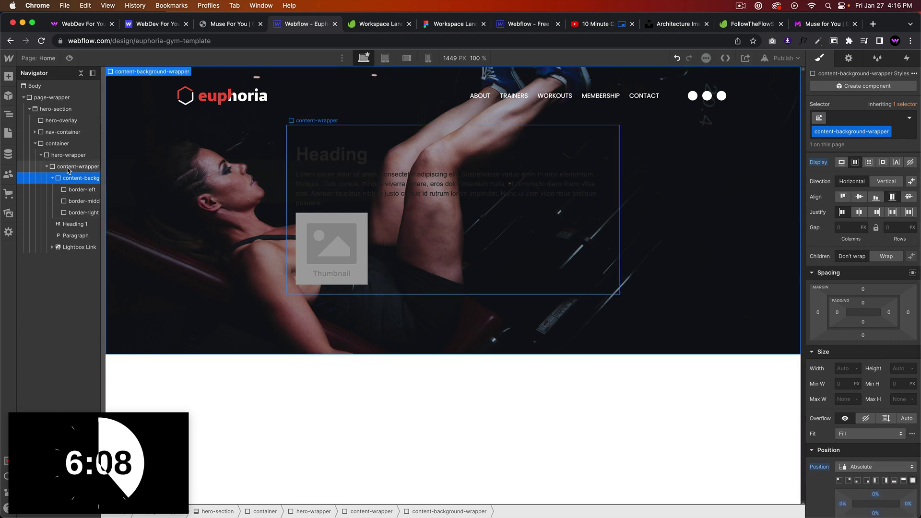
click(863, 406)
click(859, 417)
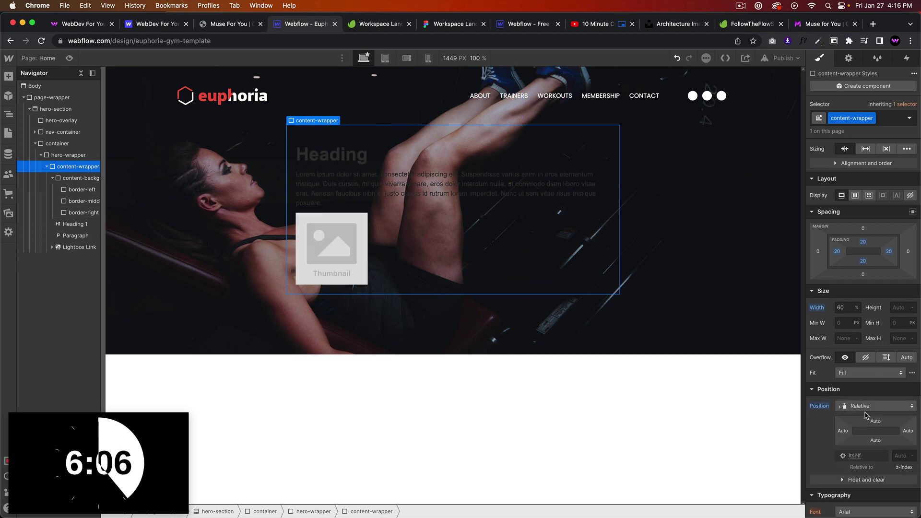
click(79, 179)
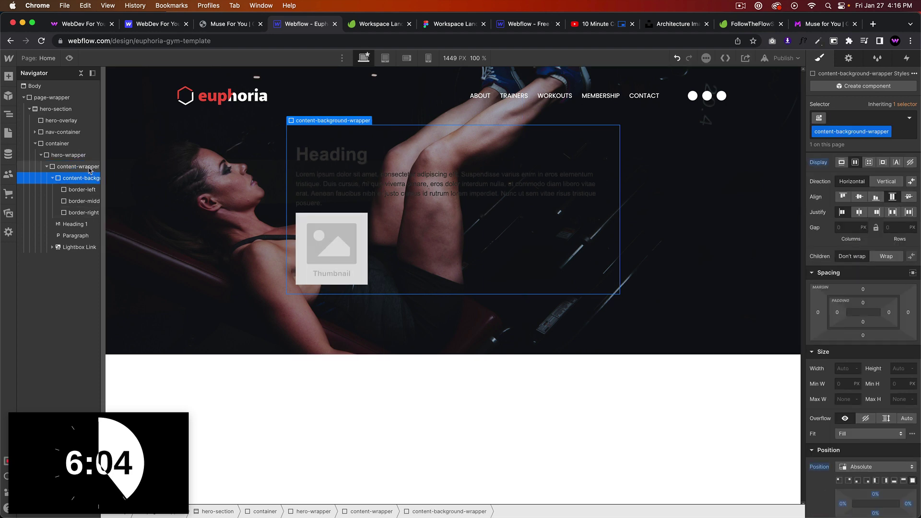
click(77, 167)
click(65, 179)
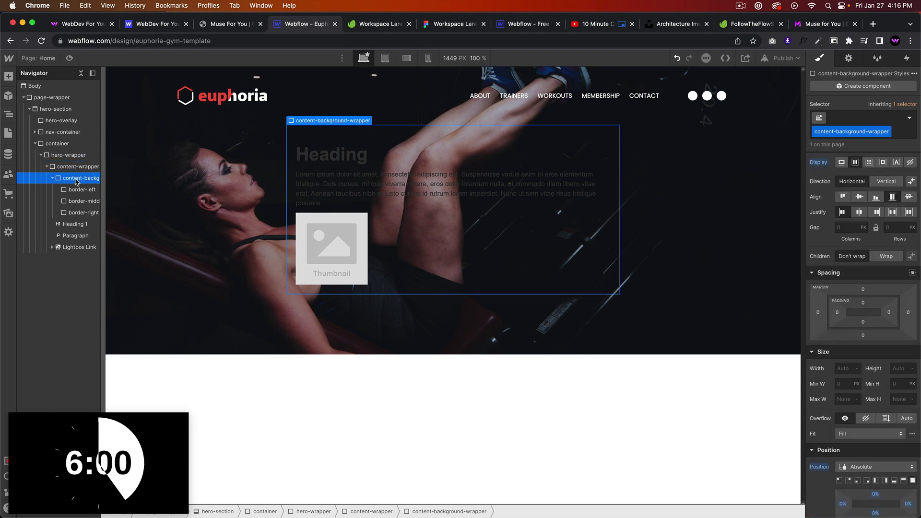
Give border-left a solid border style and bring up the reference demo.
scroll(856, 358, down, 10)
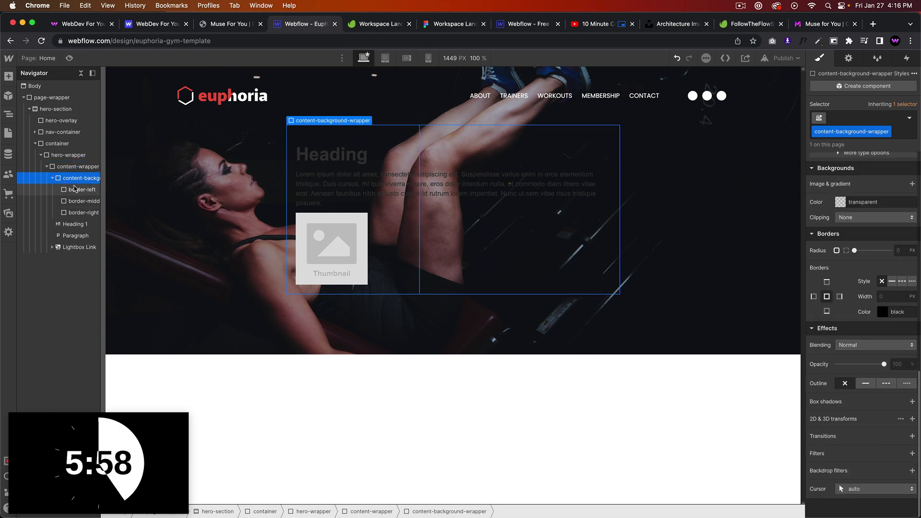
key(Down)
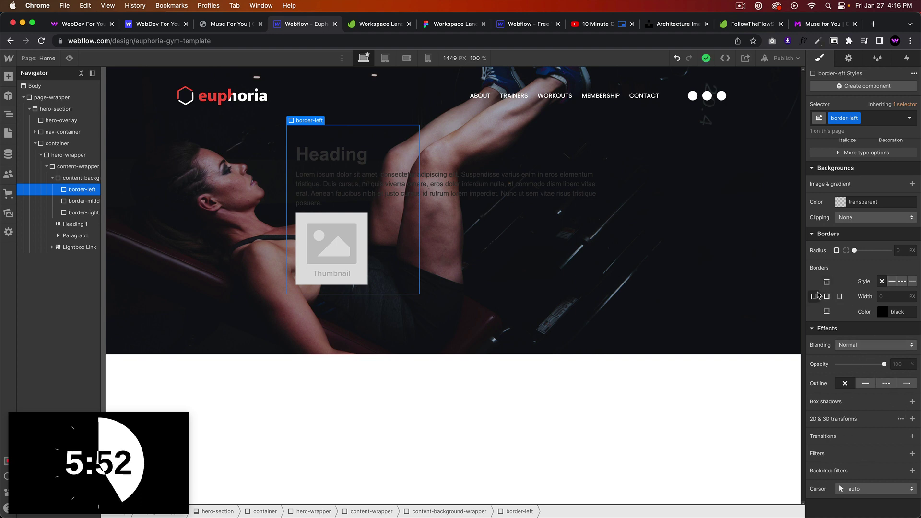
click(891, 283)
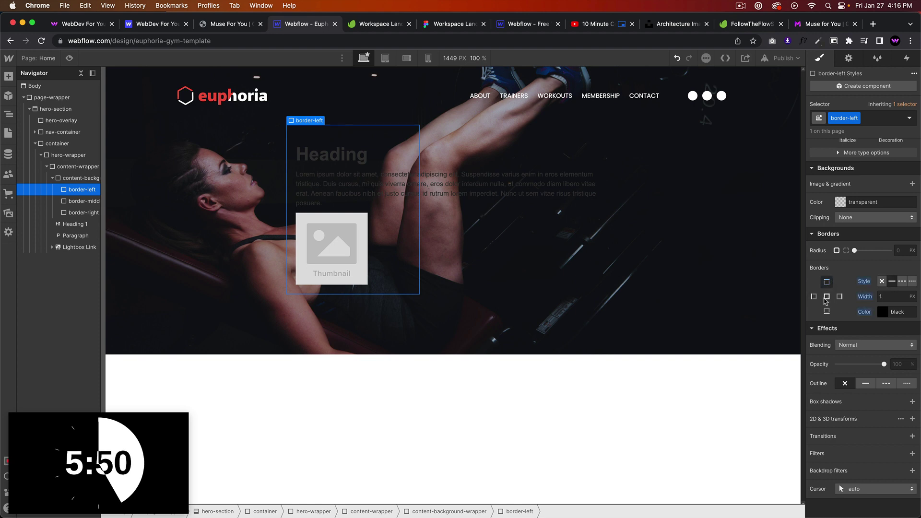
click(222, 28)
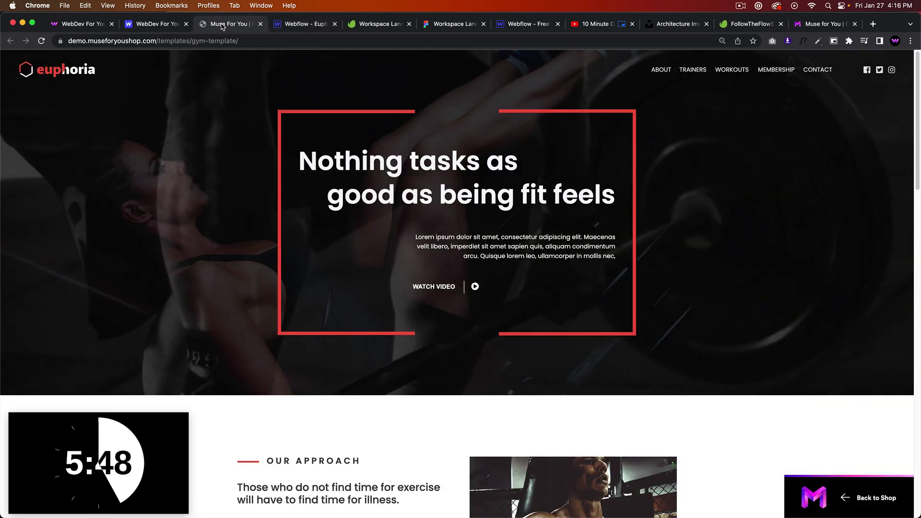
Inspect the reference red box in DevTools to read its #EE5340 border colour.
right_click(335, 115)
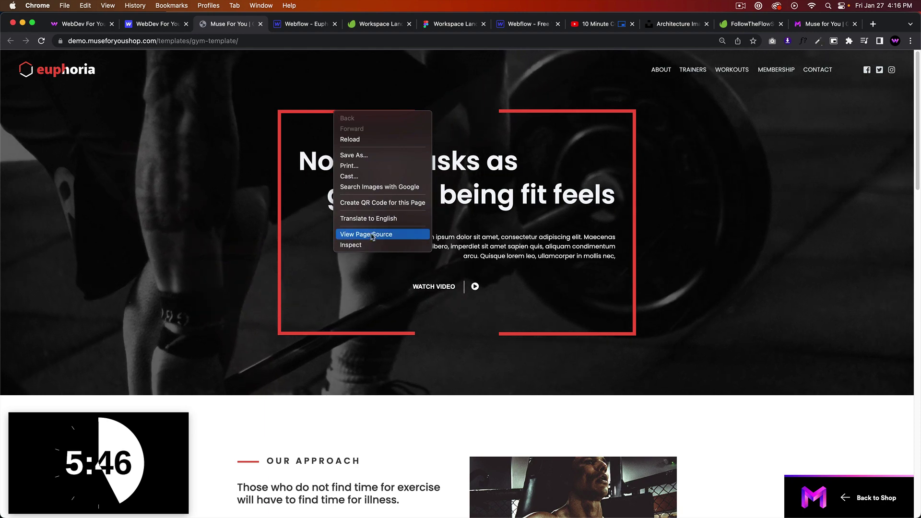
click(352, 244)
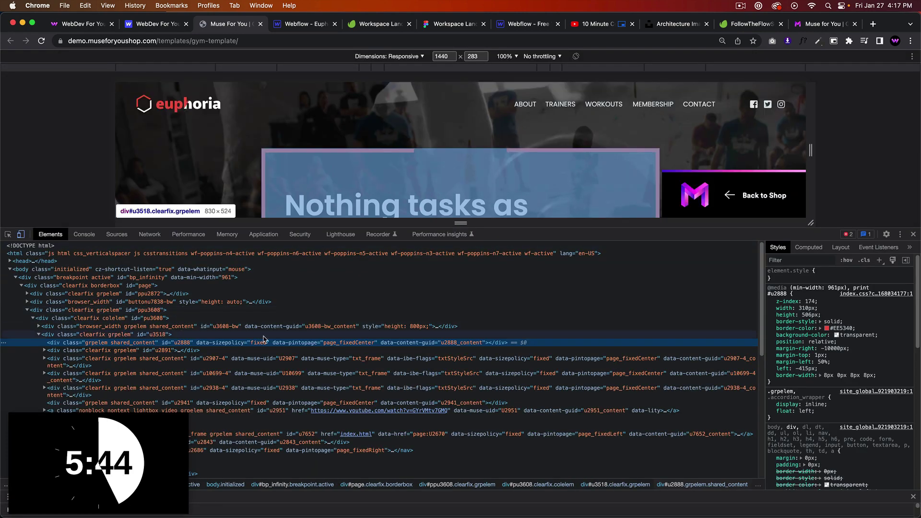
click(538, 139)
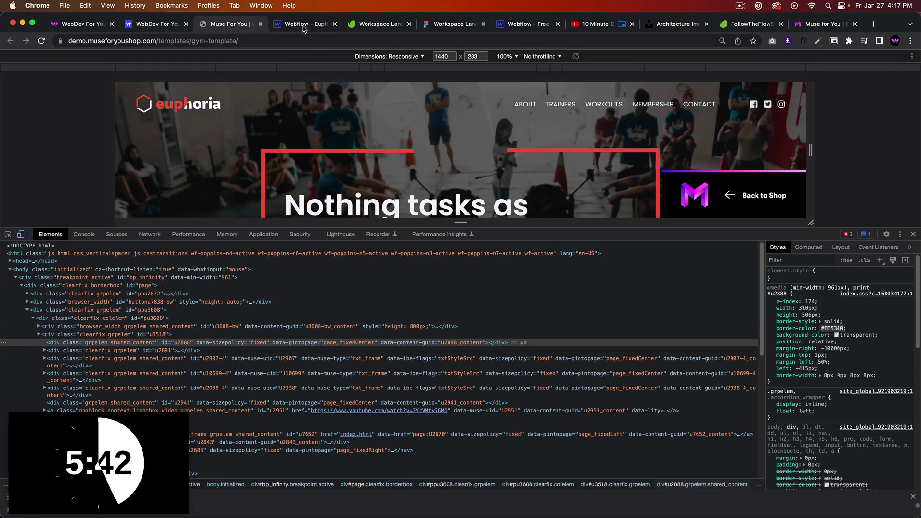
key(ctrl+Tab)
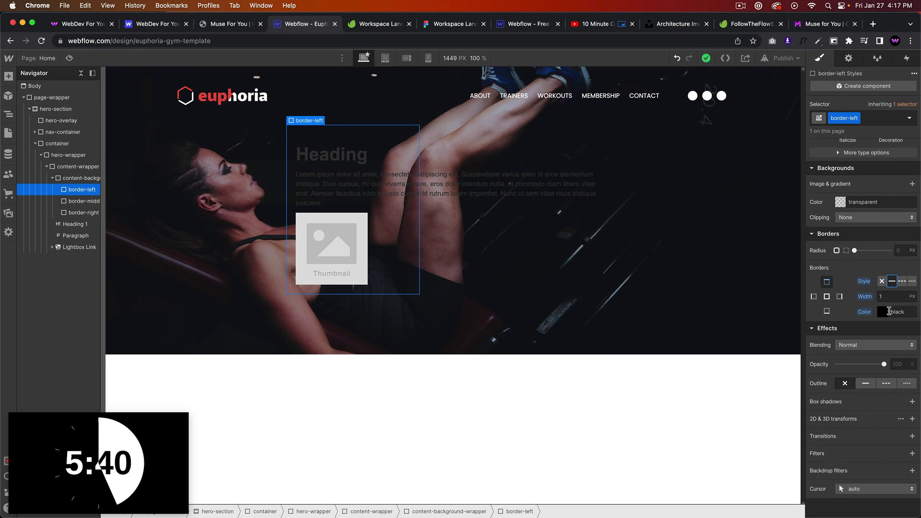
Give border-left's top and left sides solid #EE5340 red borders.
click(890, 311)
text(#EE5340)
click(891, 296)
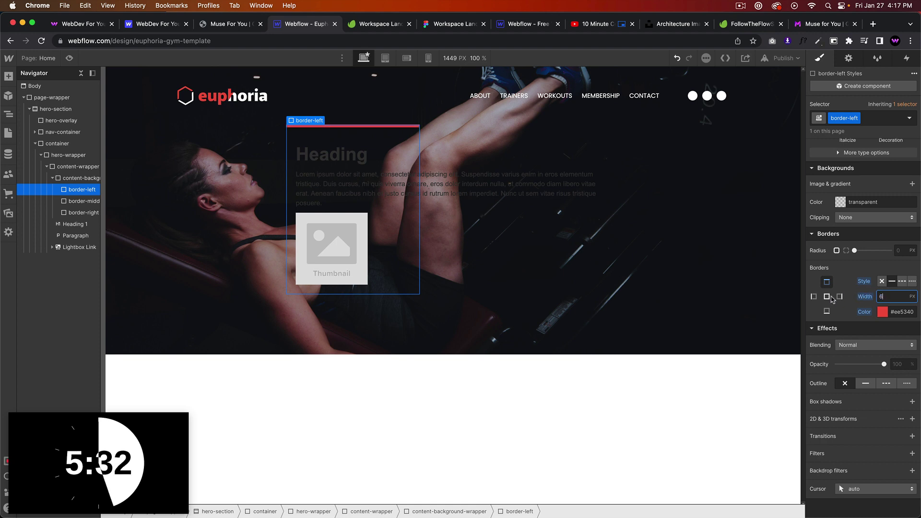
click(814, 297)
click(891, 283)
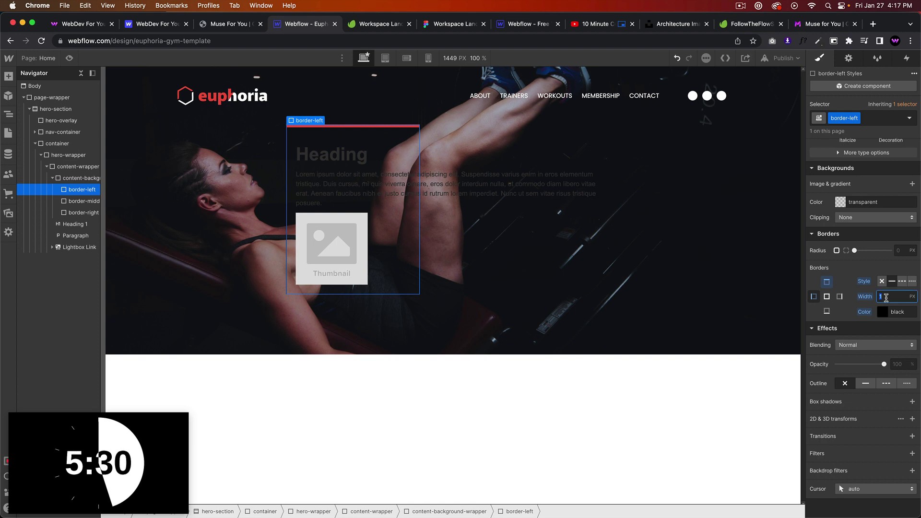
text(#ee5340)
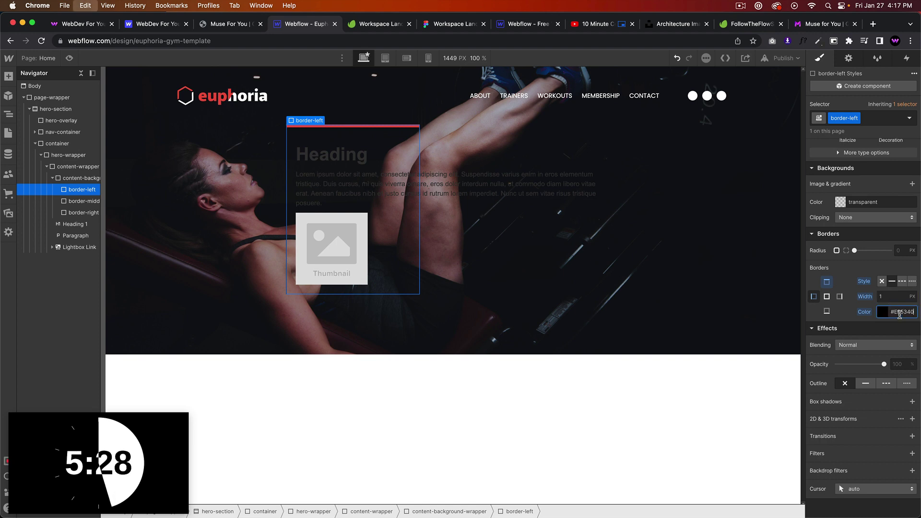
click(890, 298)
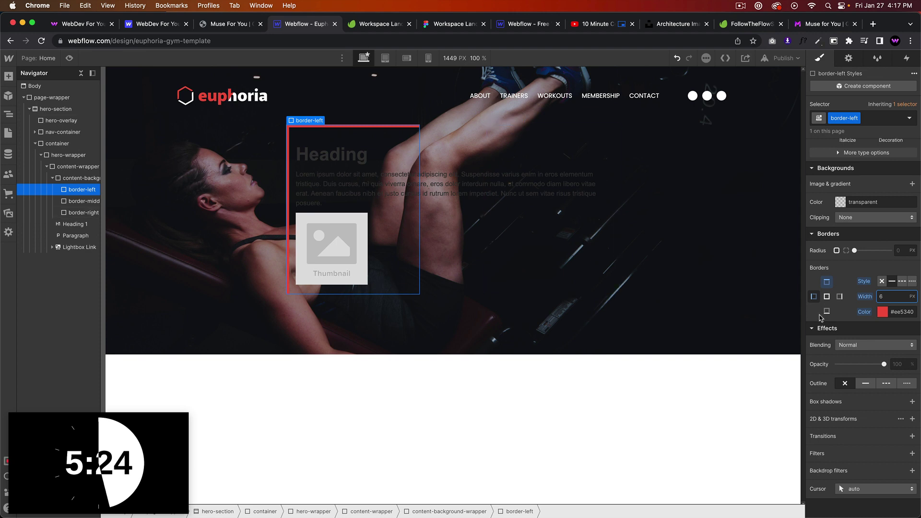
Set border-left's bottom border to 6 px width in #EE5340.
click(882, 281)
text(6)
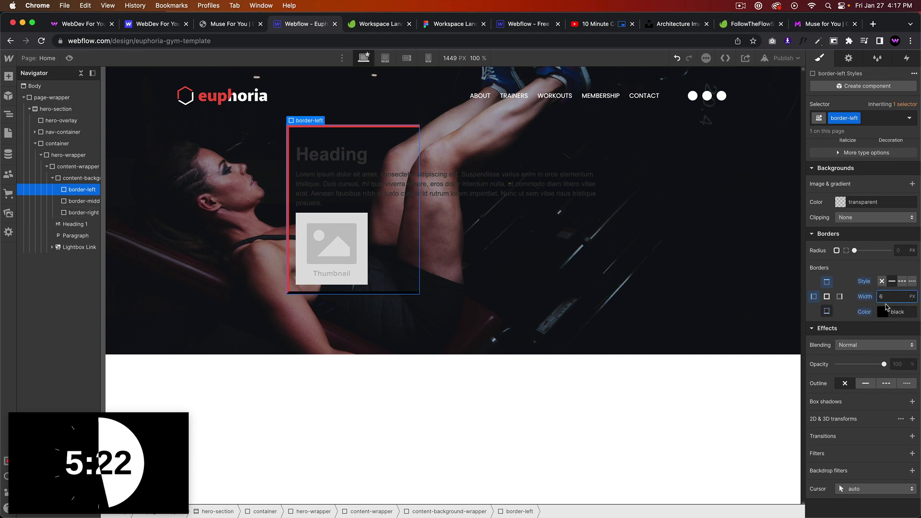
text(#ee5340)
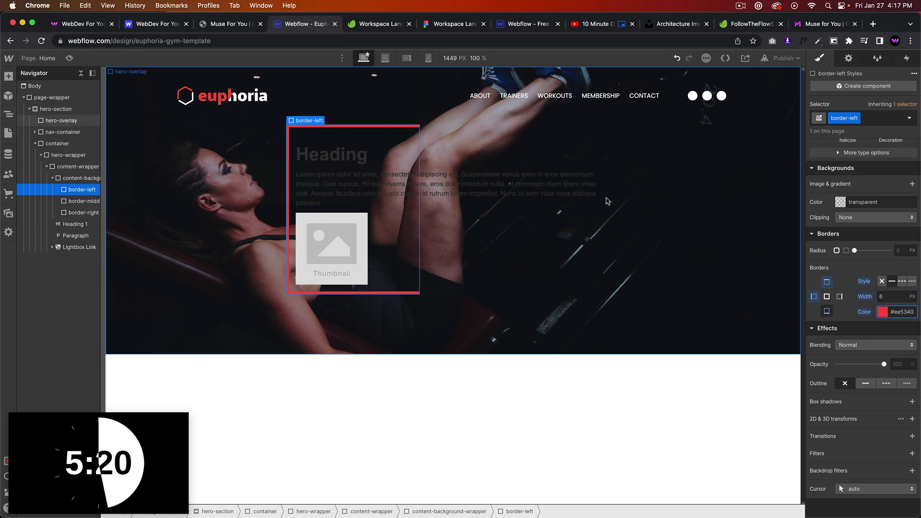
click(582, 159)
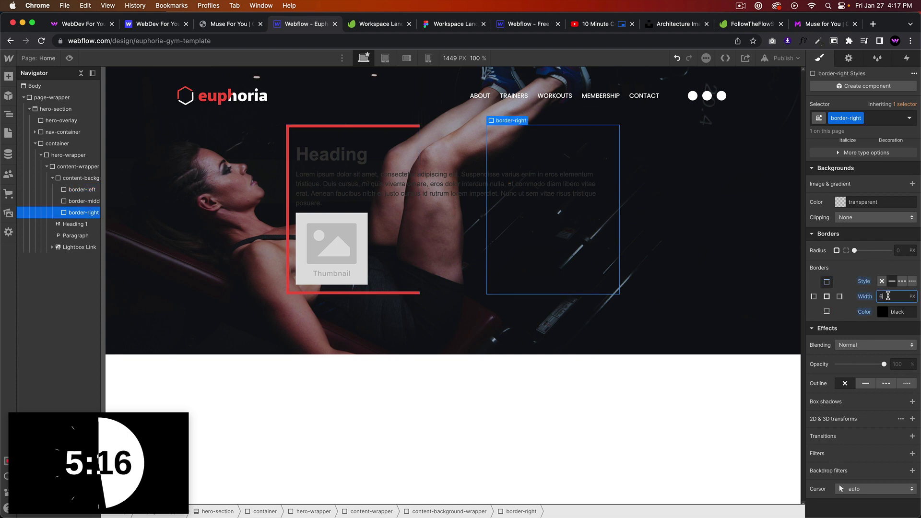
Give border-right 6 px solid #EE5340 borders on its top, right and bottom sides.
text(#ee5340)
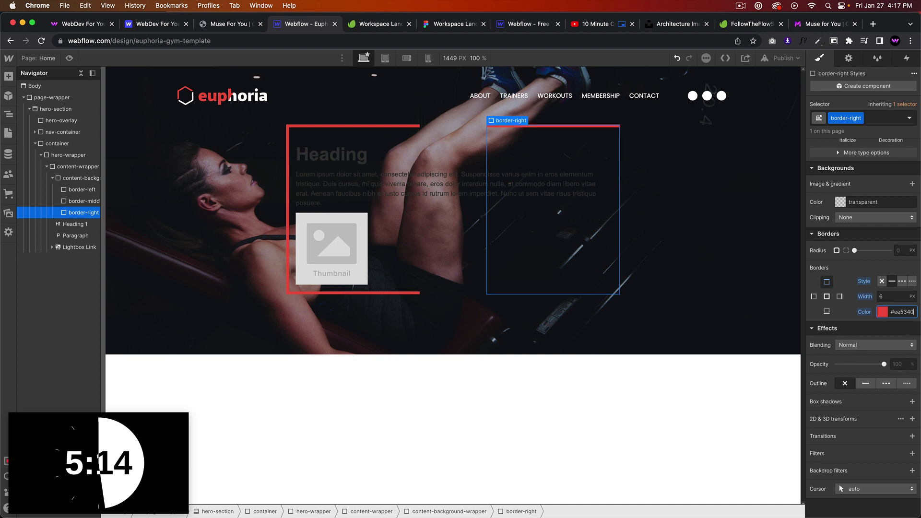
click(840, 297)
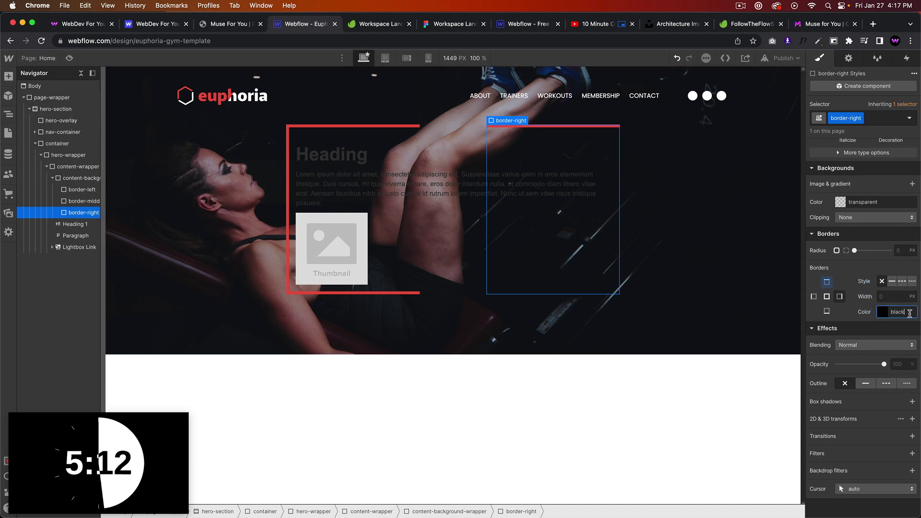
text(#ee5340)
click(898, 297)
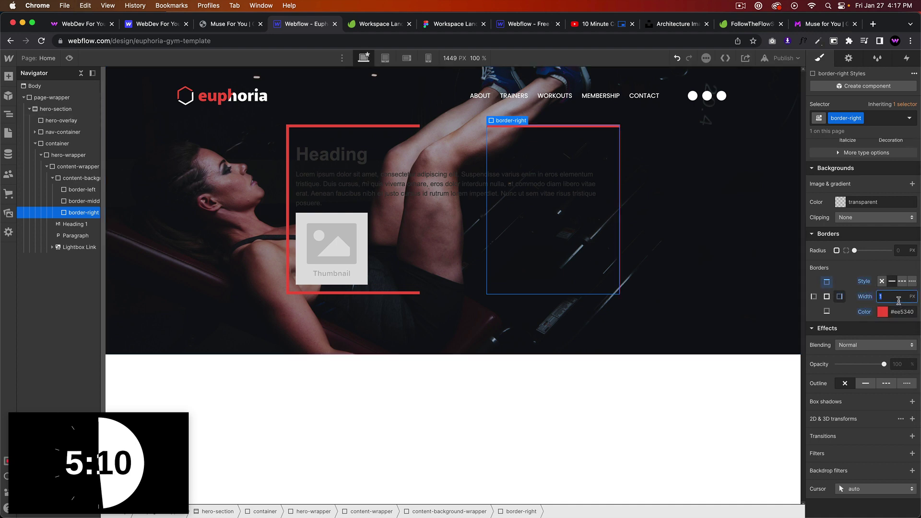
click(827, 313)
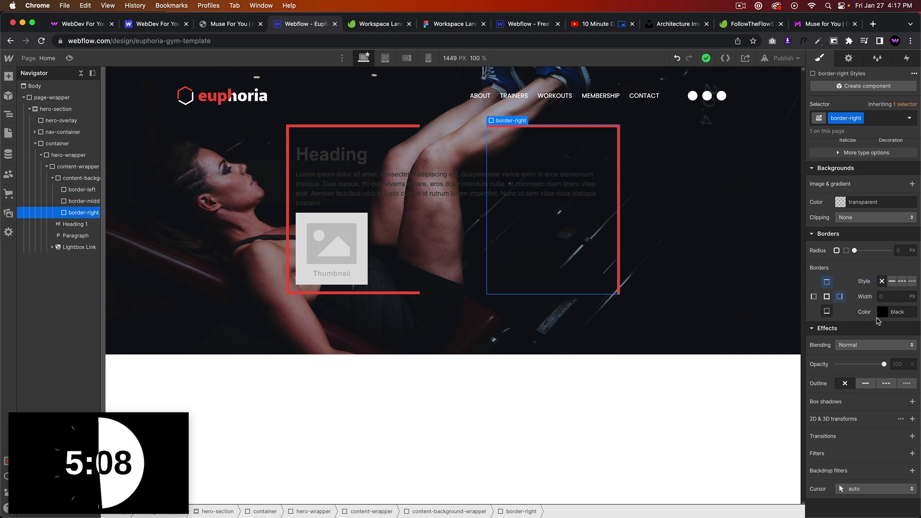
text(#ee5340)
click(895, 296)
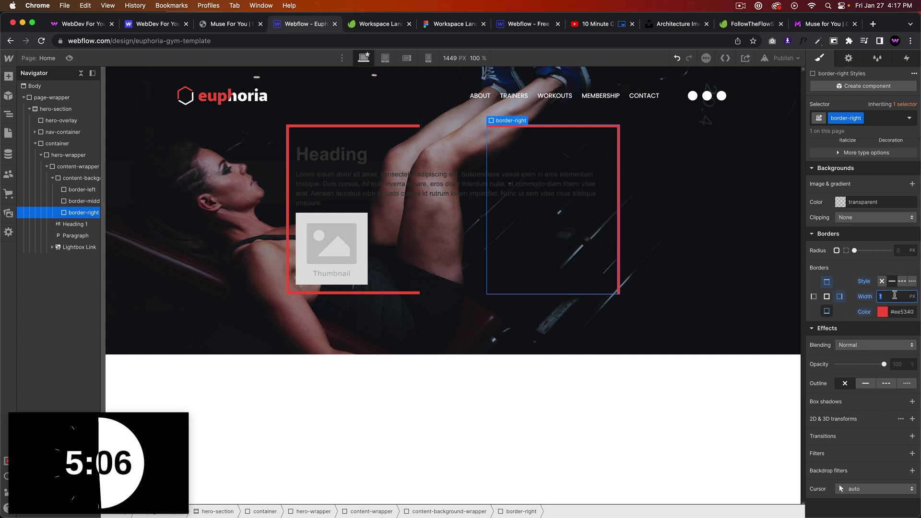
text(6)
click(427, 249)
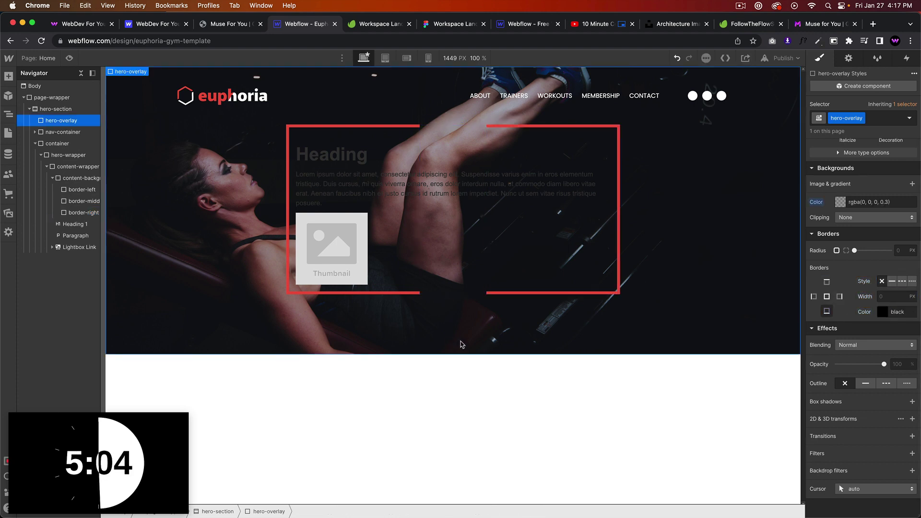
Increase the content-wrapper's padding to 40 px on every side.
click(250, 24)
click(290, 24)
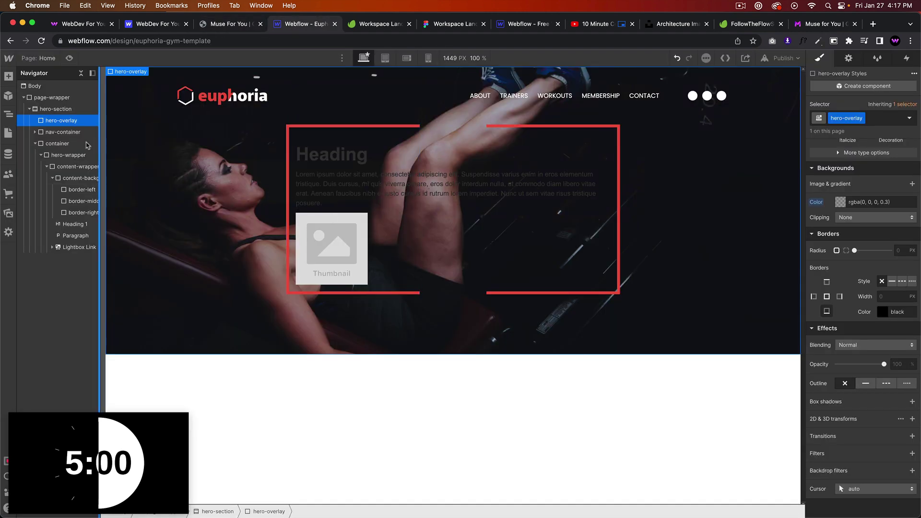
click(73, 168)
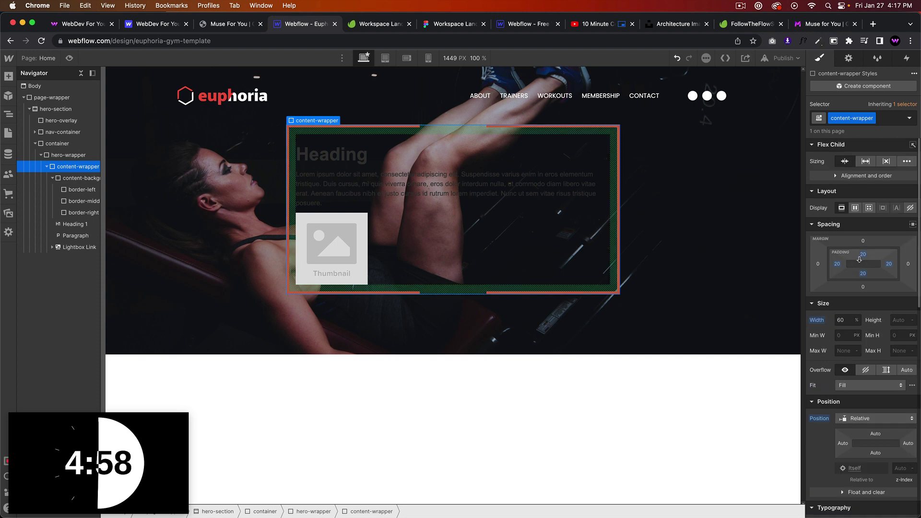
drag(837, 266, 848, 264)
click(522, 350)
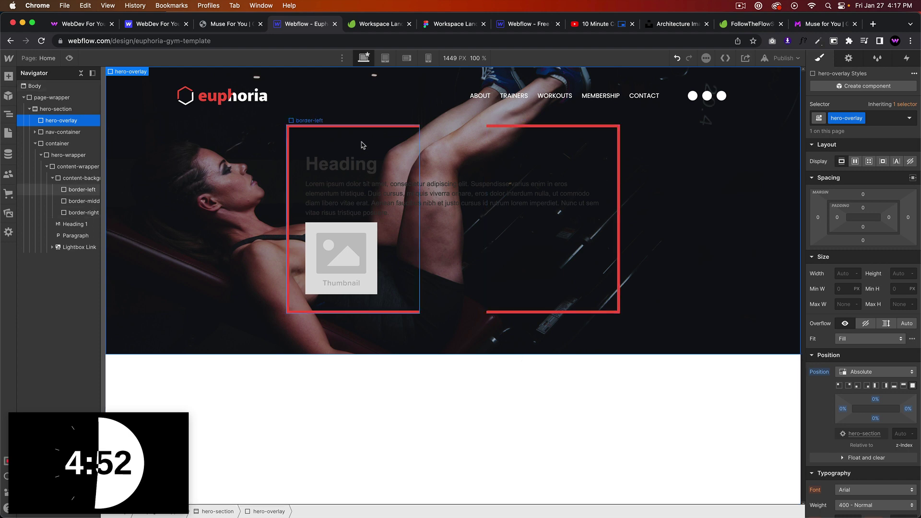
Select the left corner box and bring up its border Width field.
click(216, 25)
click(291, 24)
click(358, 143)
scroll(841, 420, down, 10)
click(883, 297)
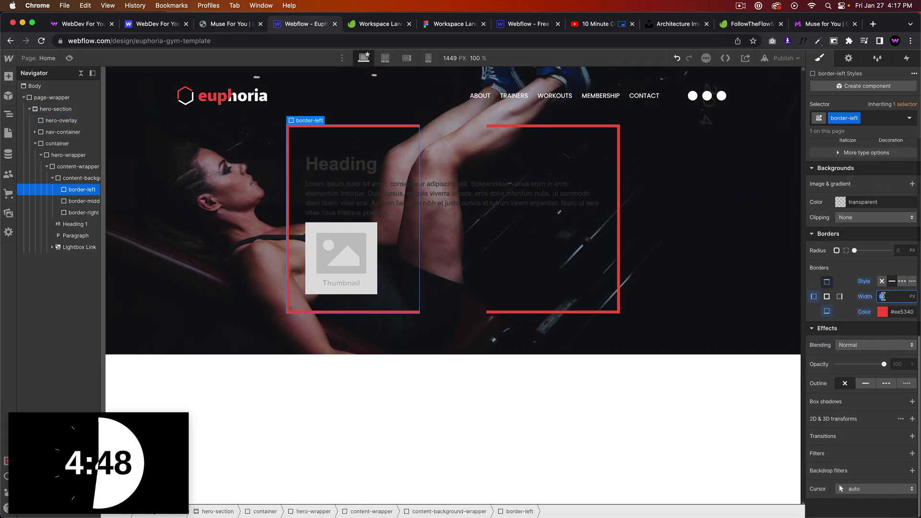
Try a 10 px border width on border-left, compare with the reference, then use 8 px.
text(10)
click(814, 297)
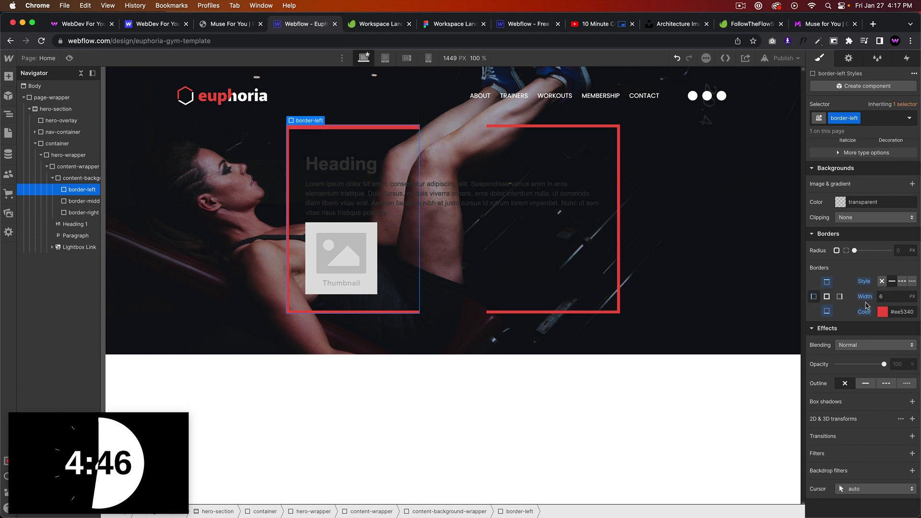
text(10)
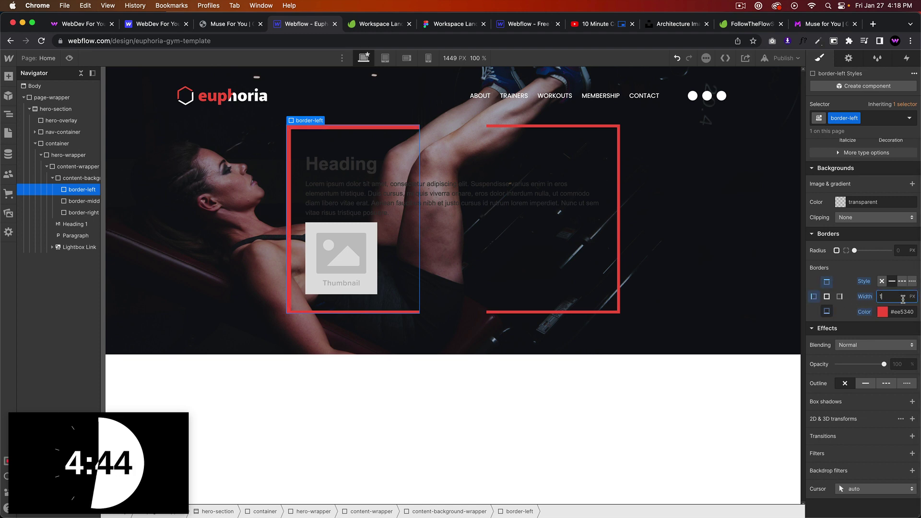
click(240, 27)
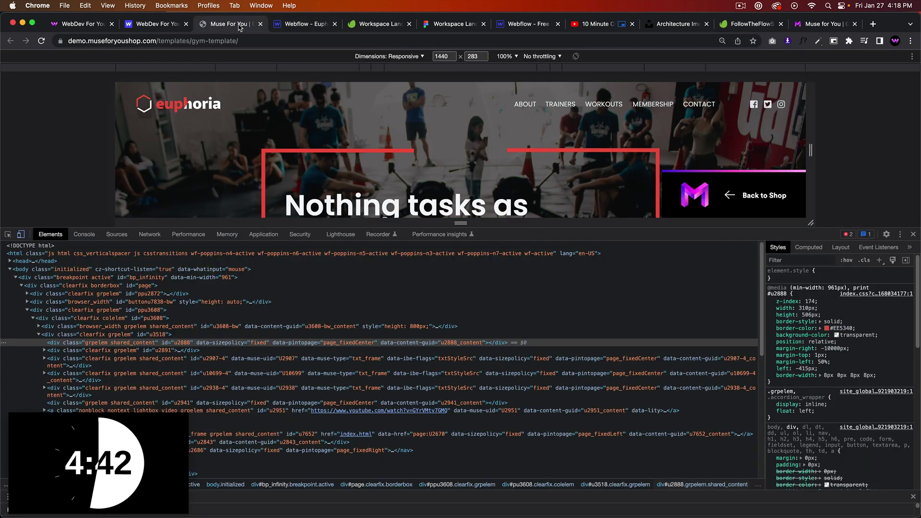
click(913, 234)
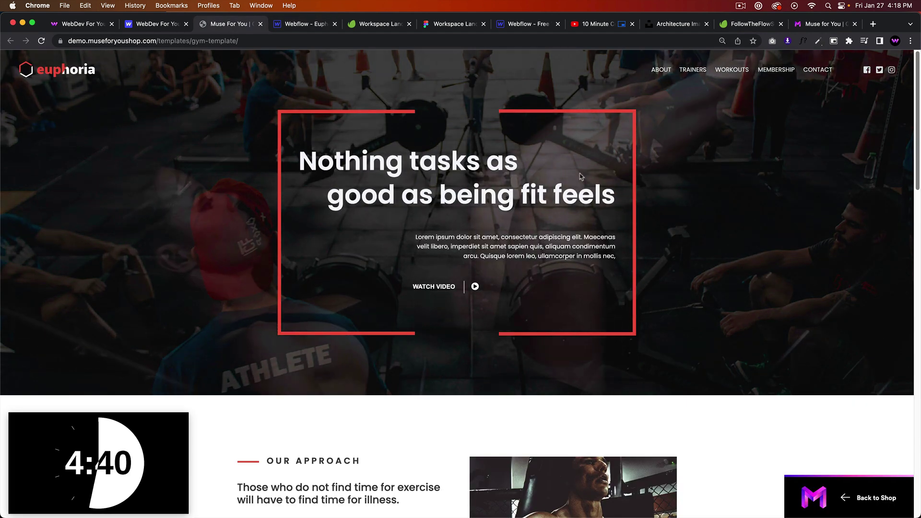
click(302, 25)
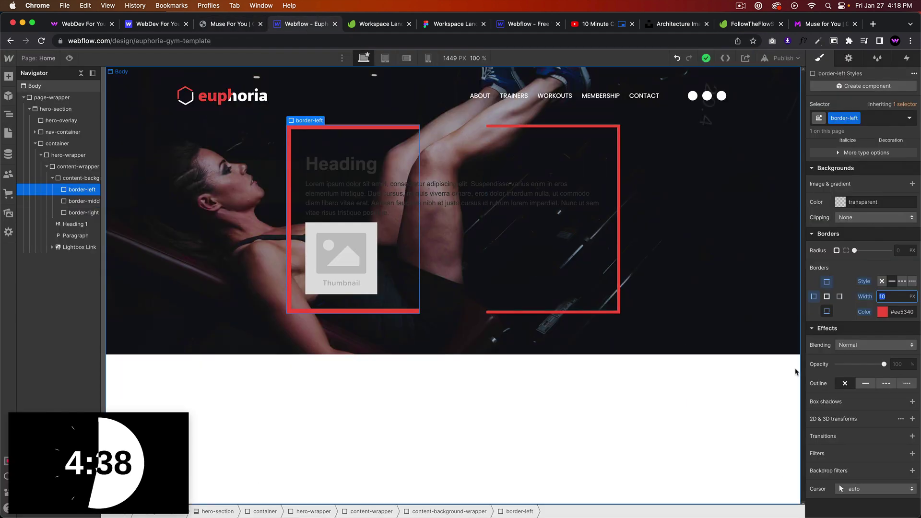
text(8)
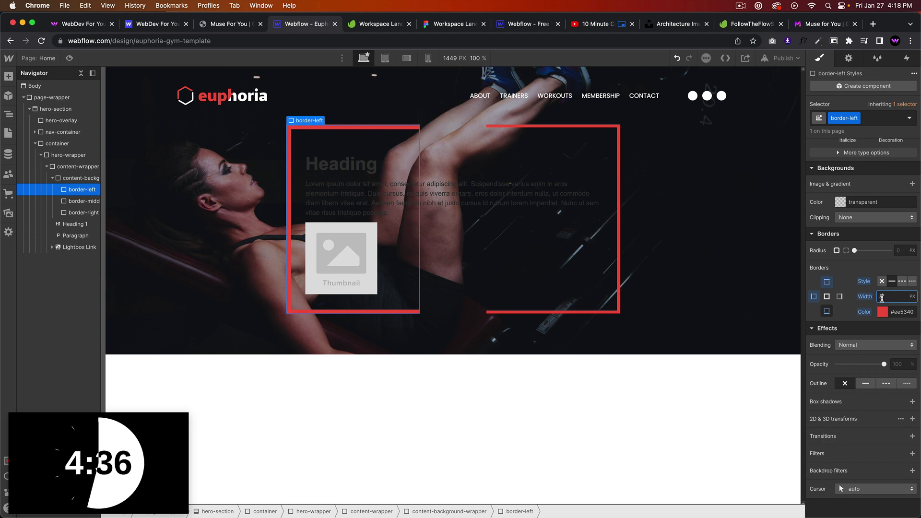
key(ctrl+z)
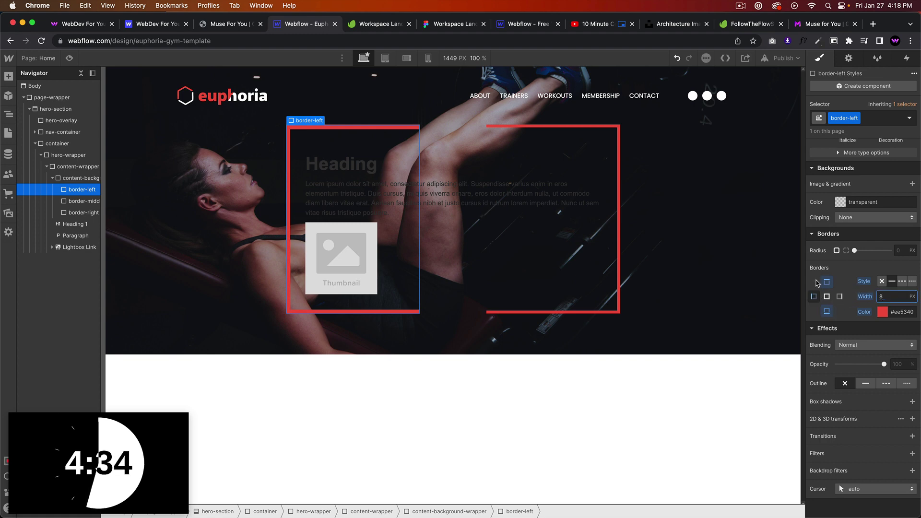
Set the right corner box's border width to 8 px to match the left.
text(8)
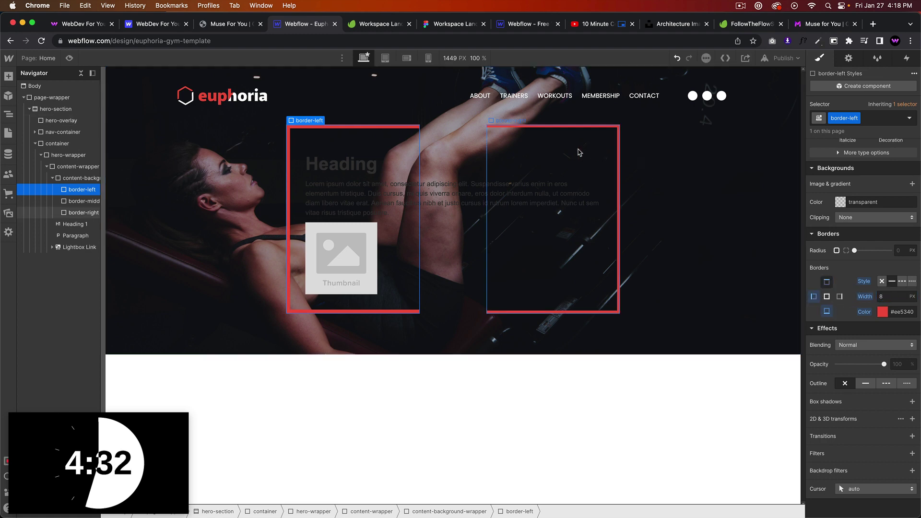
click(618, 158)
click(887, 296)
key(Escape)
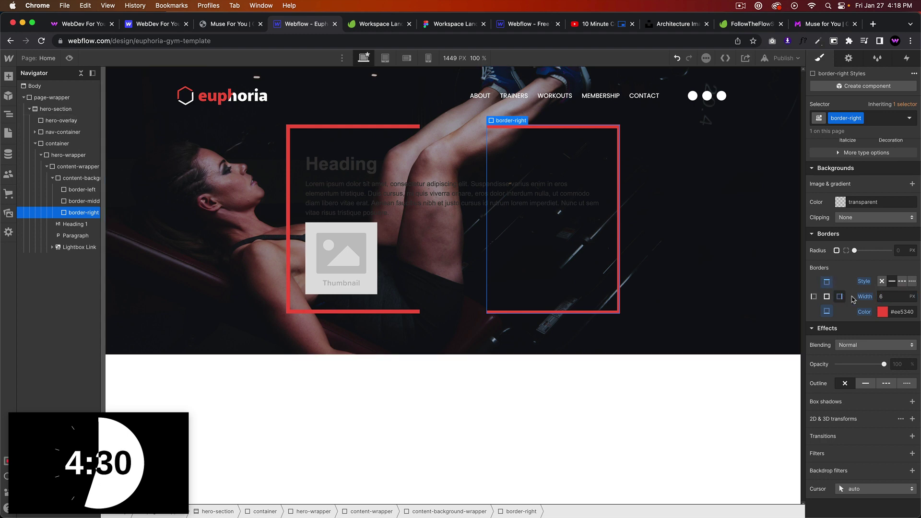
click(828, 314)
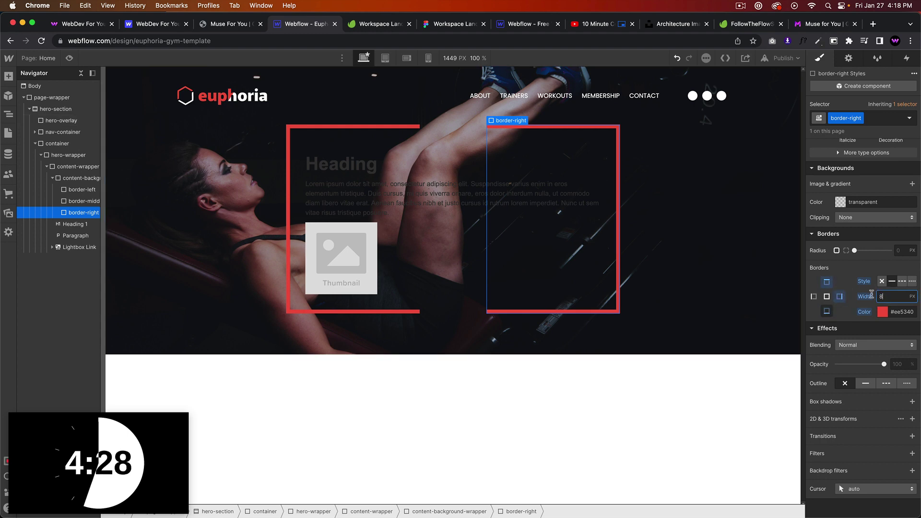
click(623, 294)
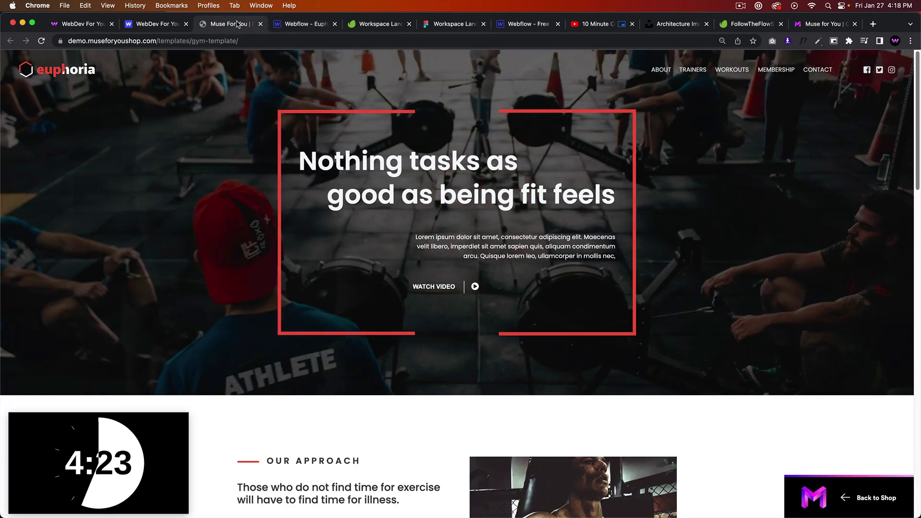
click(231, 24)
click(301, 23)
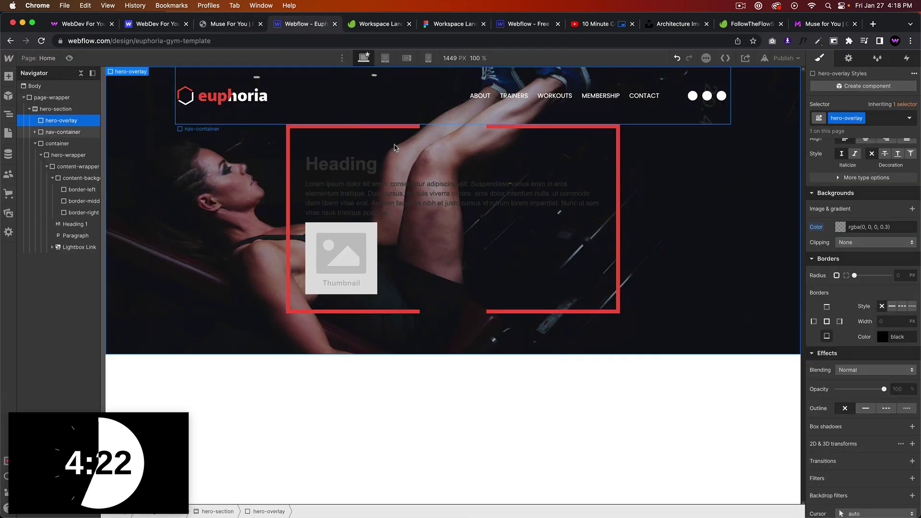
click(70, 58)
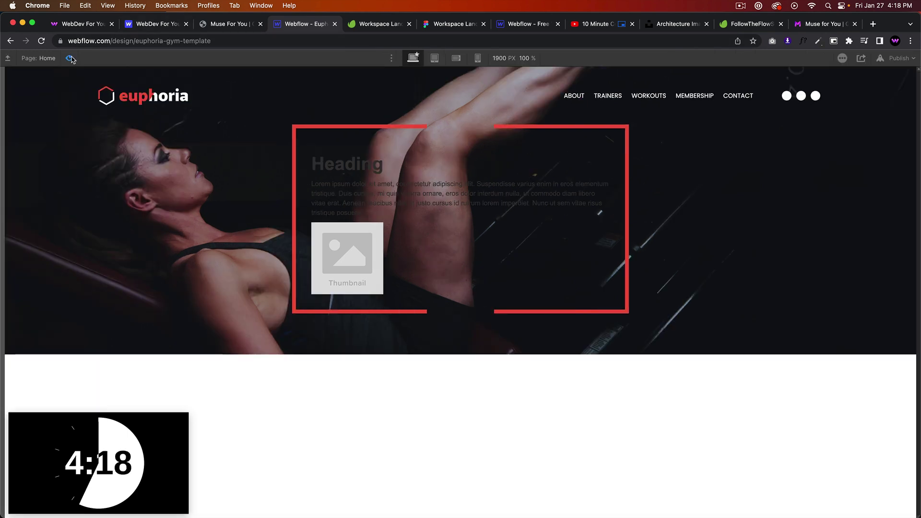
click(70, 58)
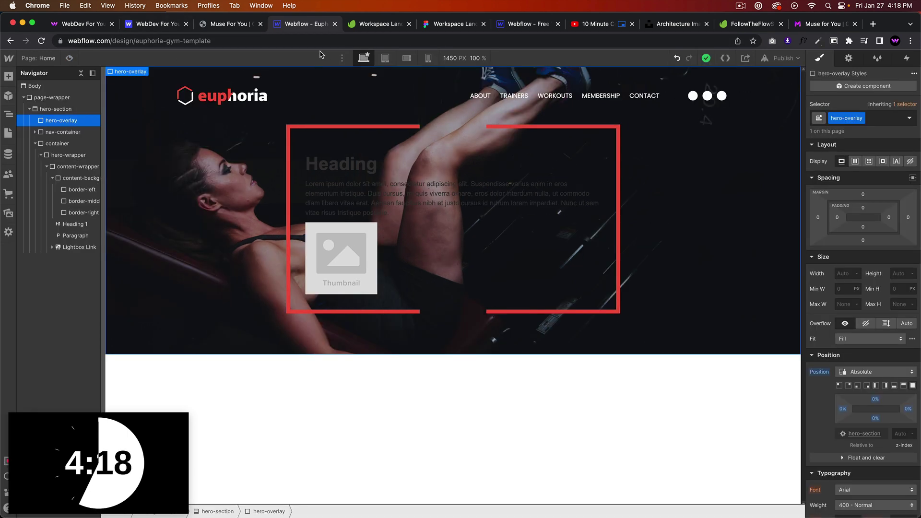
click(242, 28)
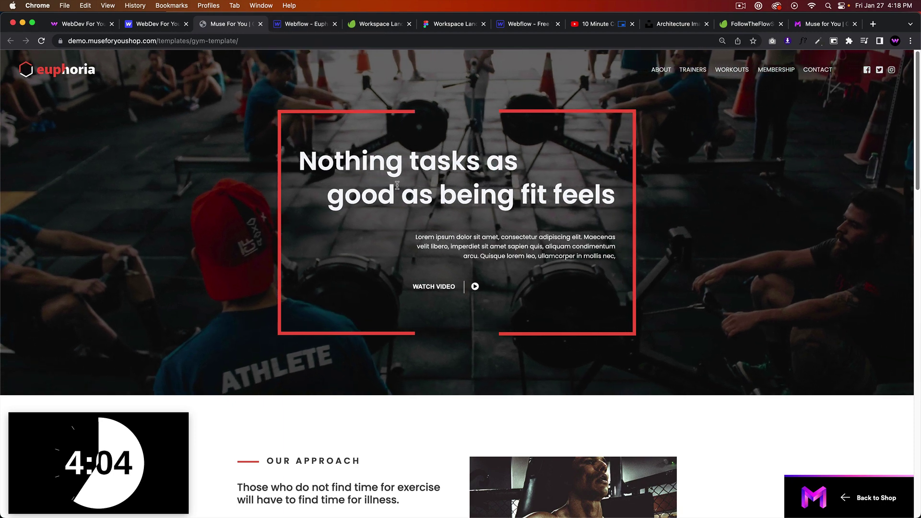
click(300, 24)
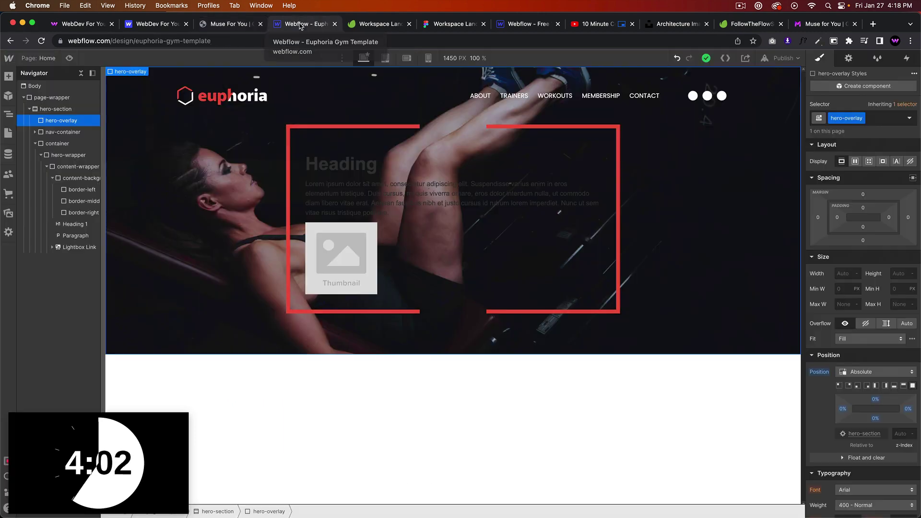
Select Heading 1 and set the font of All H1 Headings to Poppins.
click(346, 181)
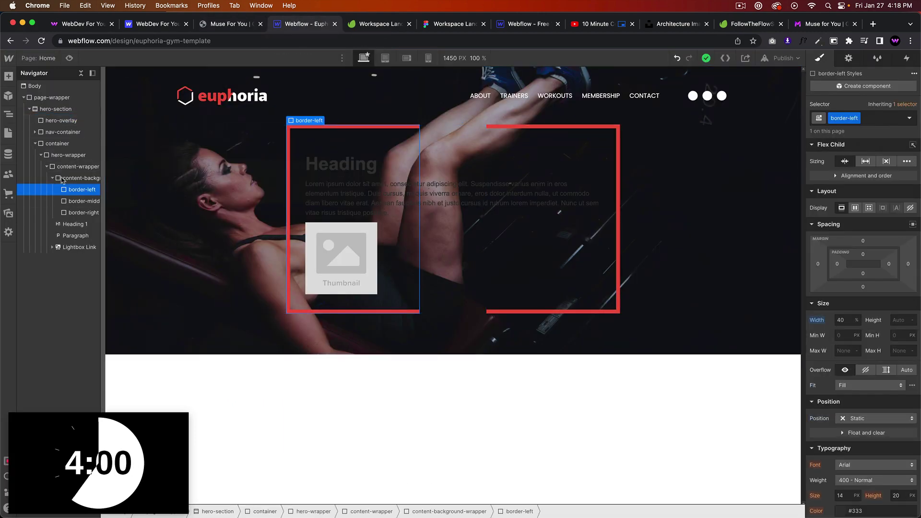
click(77, 166)
click(72, 178)
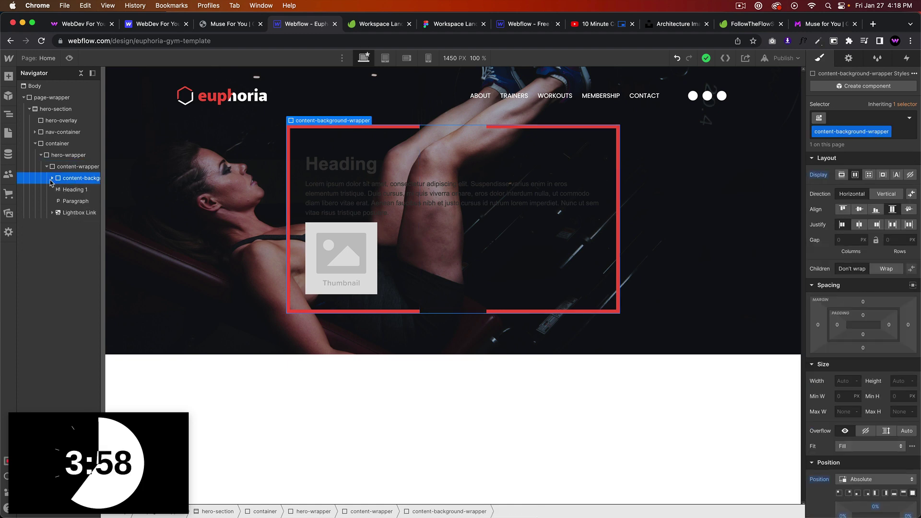
click(72, 189)
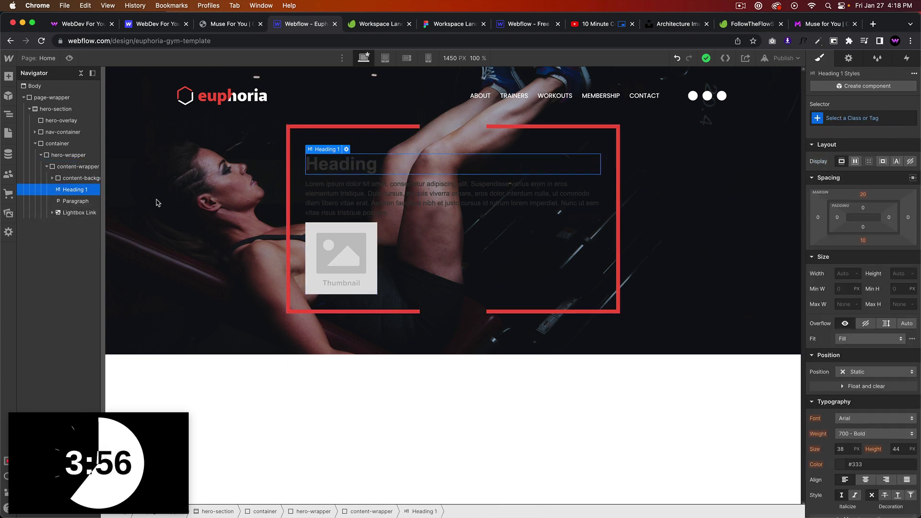
click(844, 118)
click(834, 176)
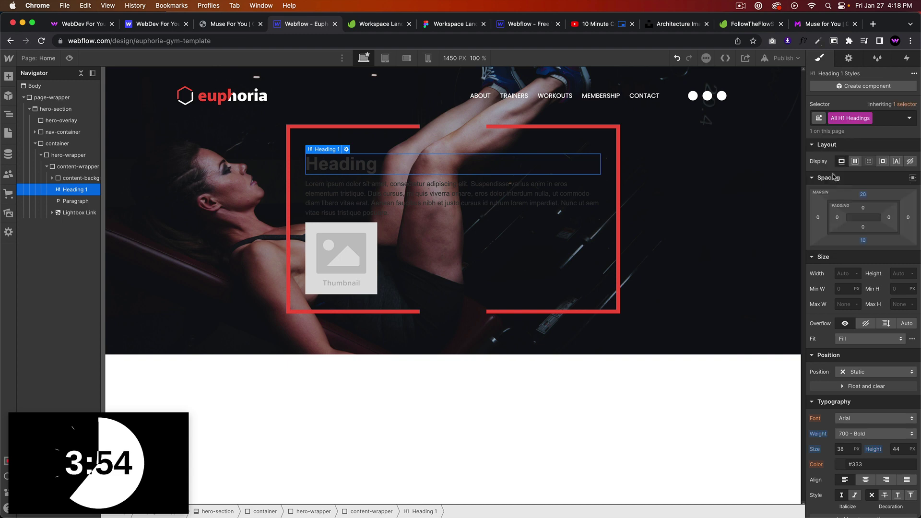
scroll(863, 384, down, 2)
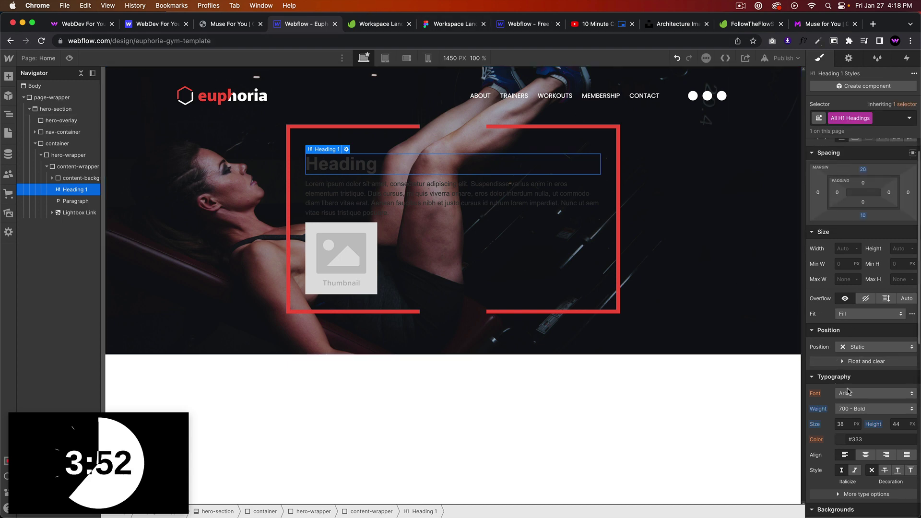
click(876, 394)
click(861, 407)
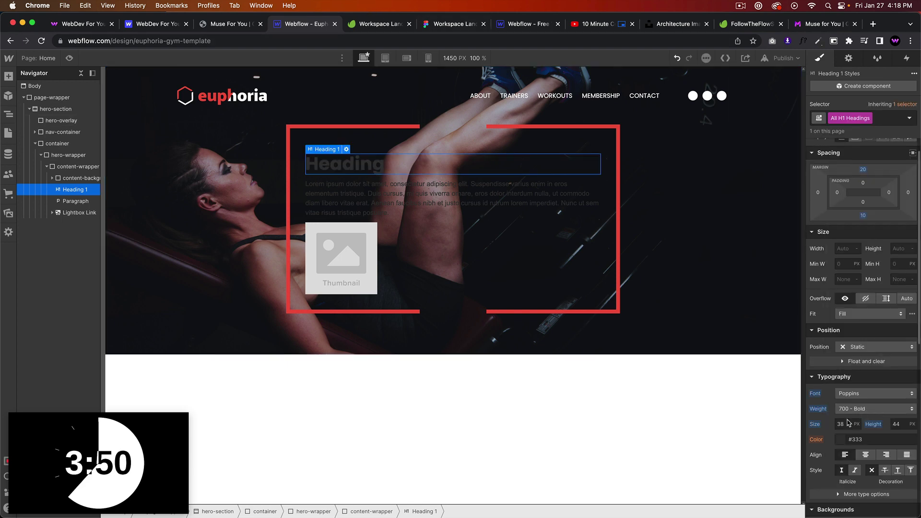
Try a white heading colour, undo it, and reselect Heading 1.
click(843, 440)
drag(826, 328, 797, 256)
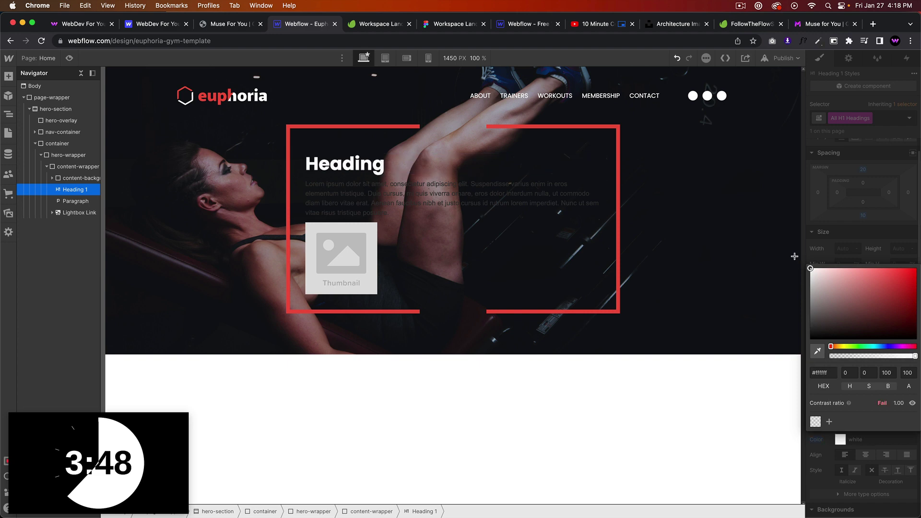
click(858, 233)
key(super+z)
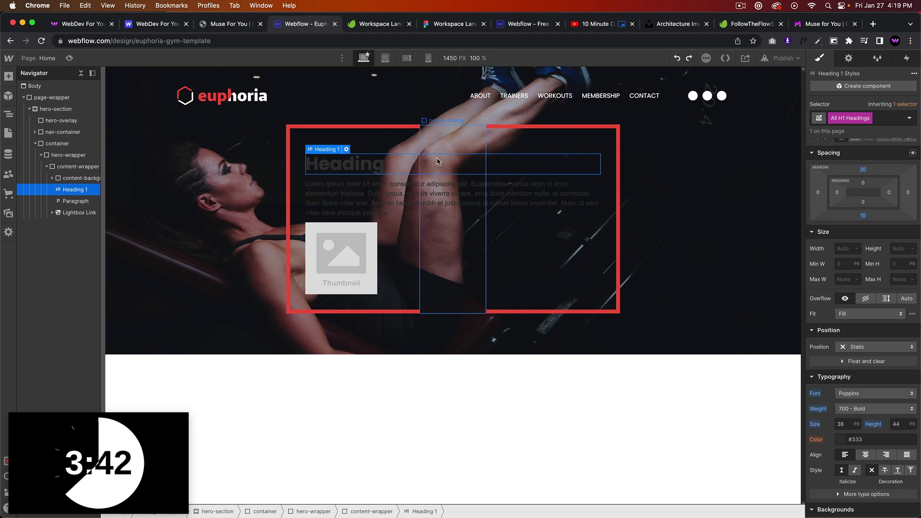
click(412, 163)
click(52, 178)
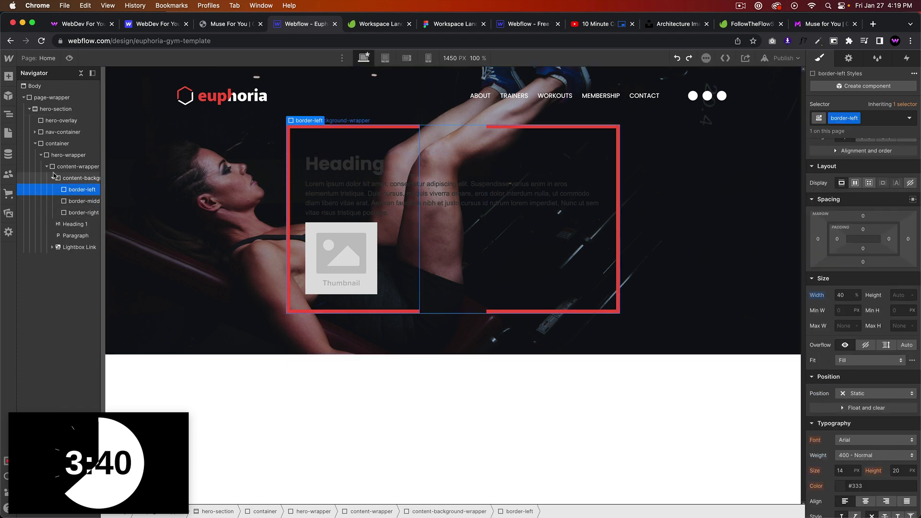
click(67, 189)
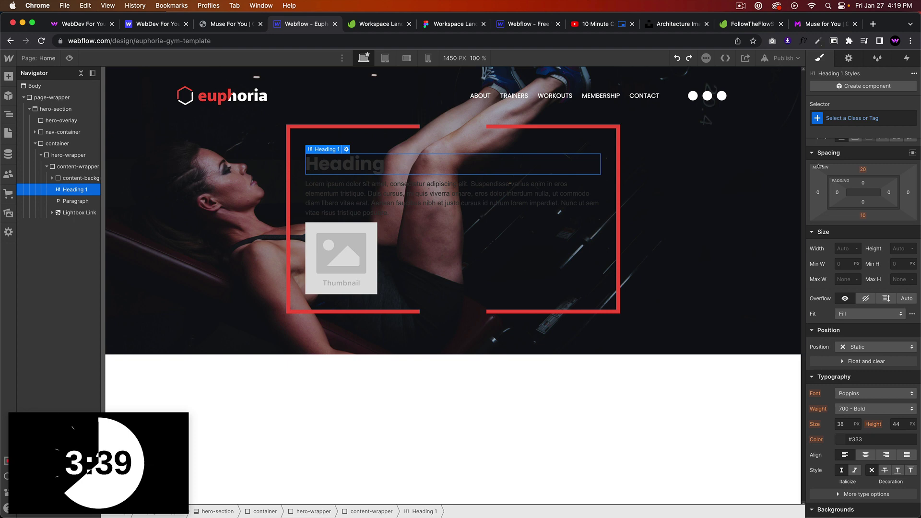
Add a hero-heading class to the heading and set its Position to Relative.
click(852, 118)
text(hero-he)
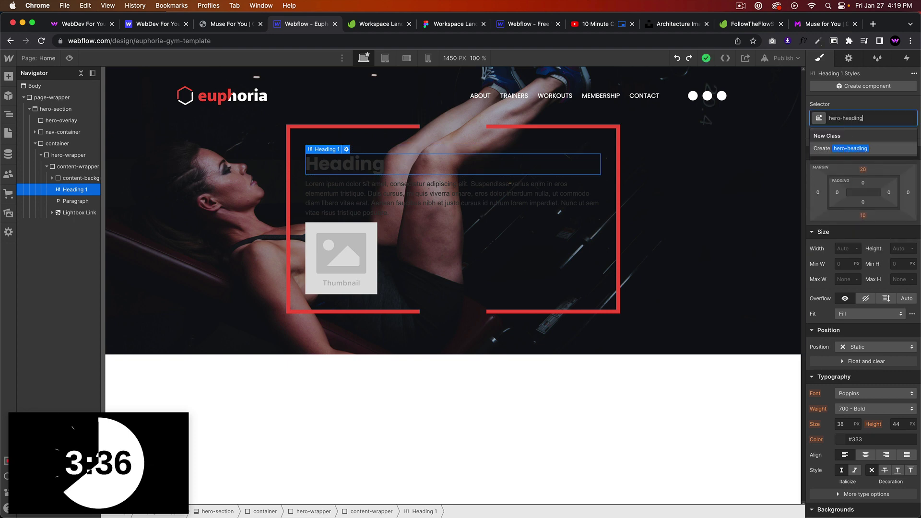
text(ading)
key(Return)
scroll(861, 380, down, 1)
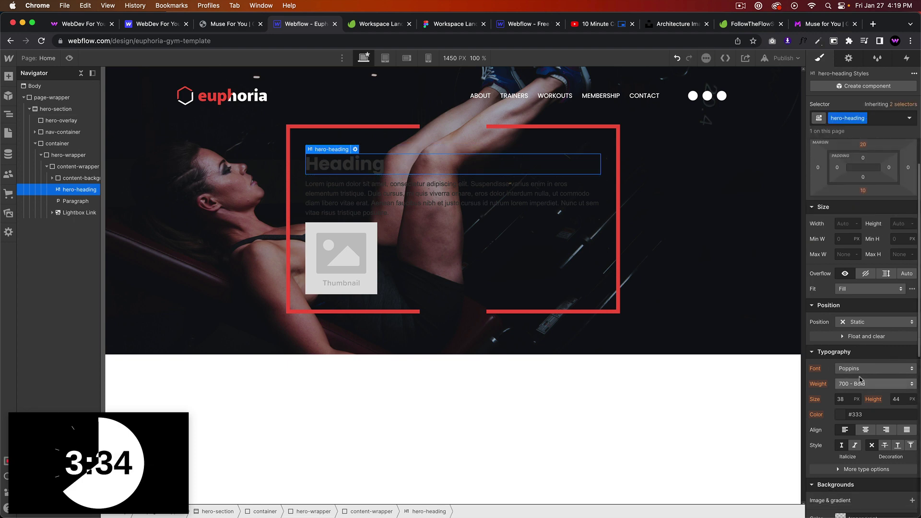
click(875, 322)
click(858, 334)
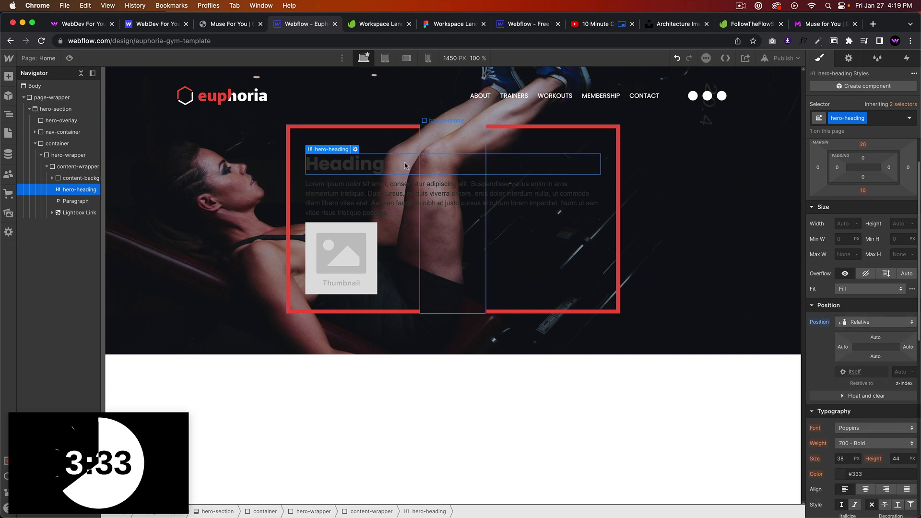
Start rewriting the heading text with 'Nothi…'.
double_click(359, 167)
text(Nothi)
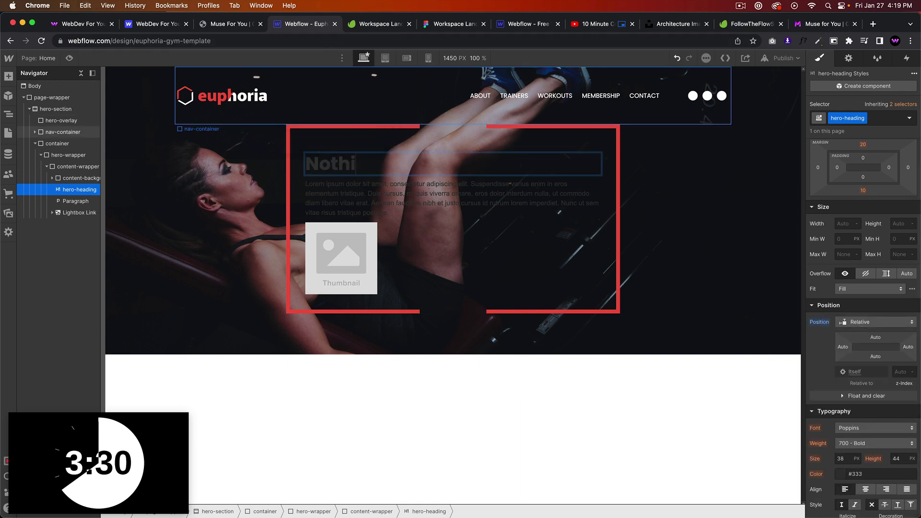
click(424, 182)
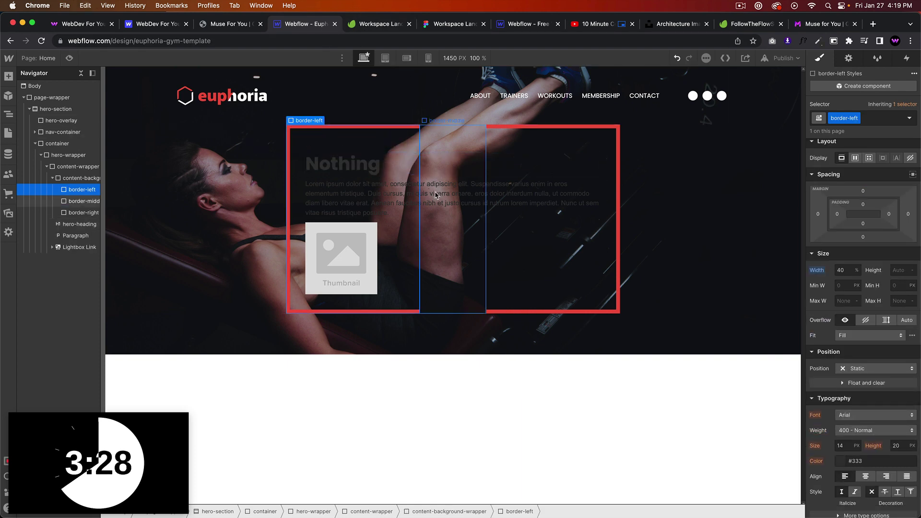
click(411, 169)
Make the heading text white and bring up the reference demo.
scroll(854, 384, down, 3)
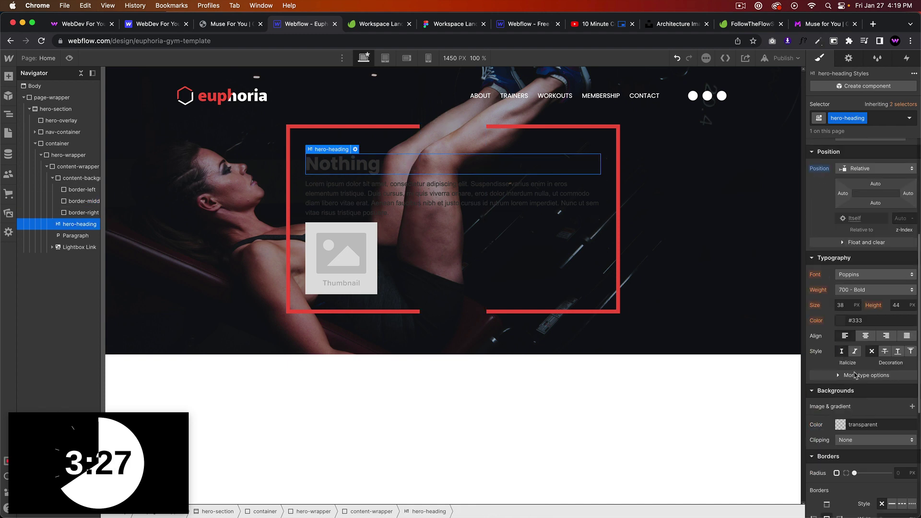
click(841, 323)
drag(835, 376, 810, 333)
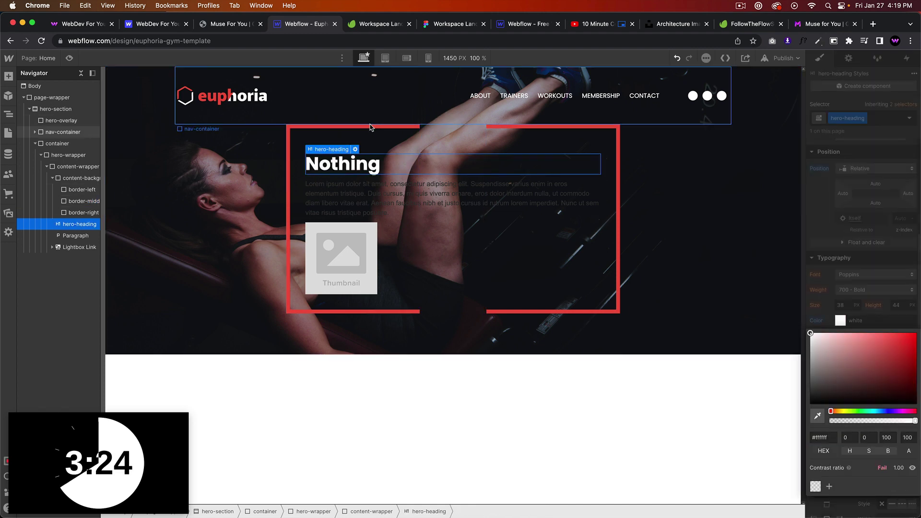
click(370, 126)
click(242, 27)
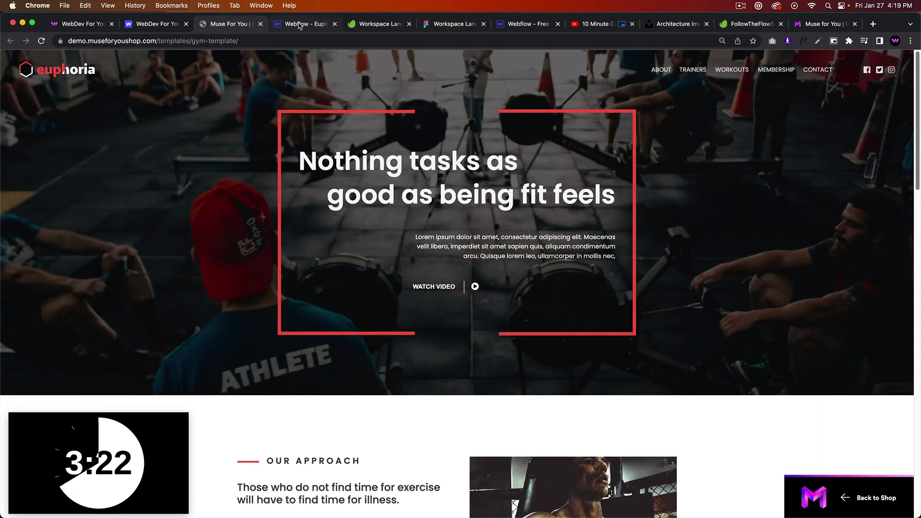
Finish the heading text so it reads 'Nothing tasks as good as being fit feels'.
click(301, 24)
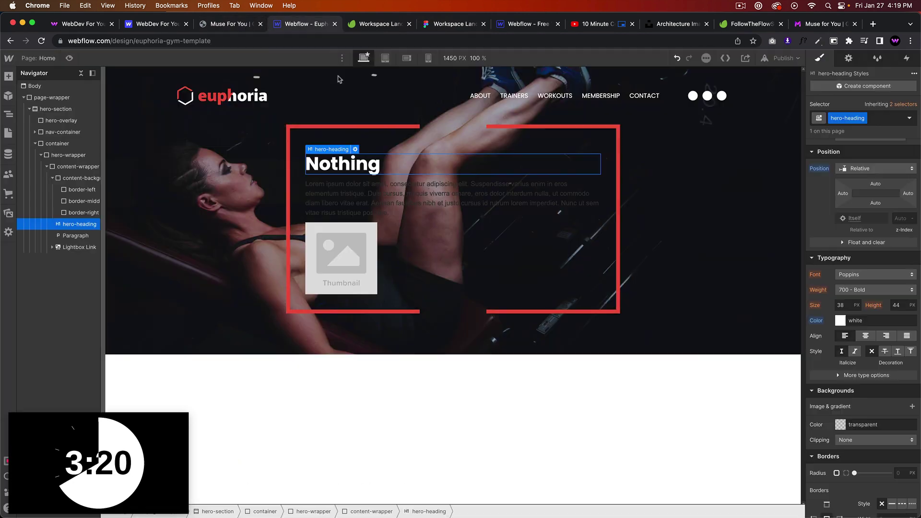
double_click(376, 166)
text(task)
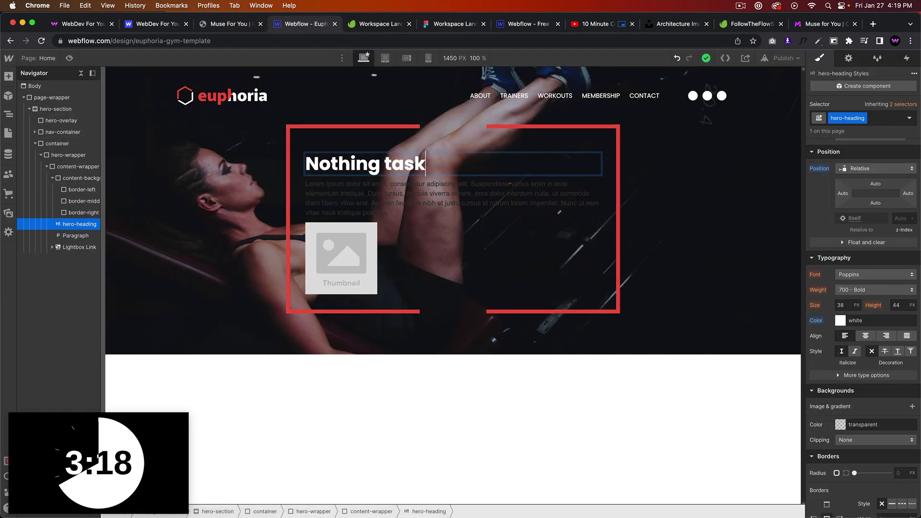
text(s as)
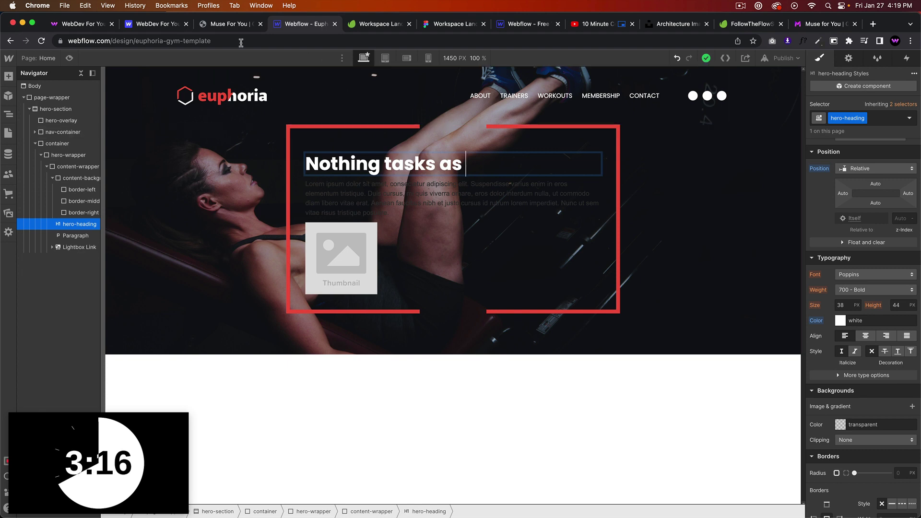
click(223, 23)
click(297, 23)
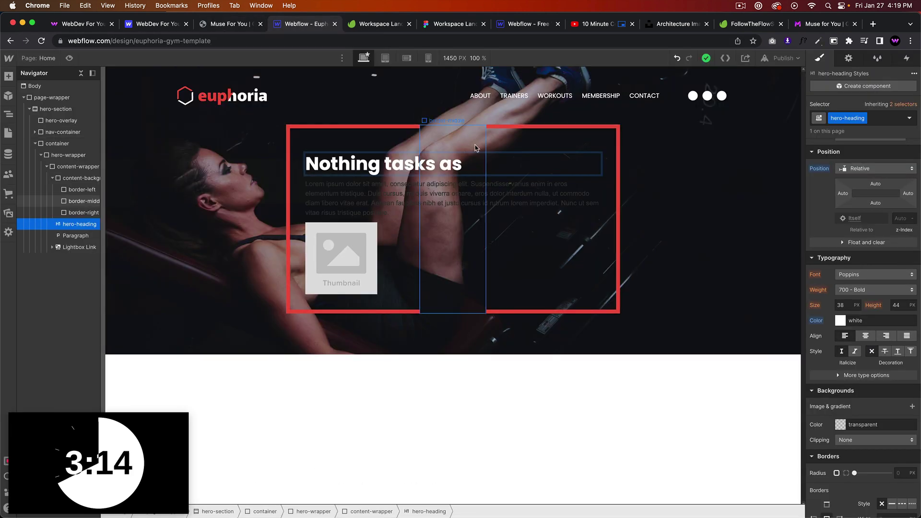
key(shift+Return)
key(BackSpace)
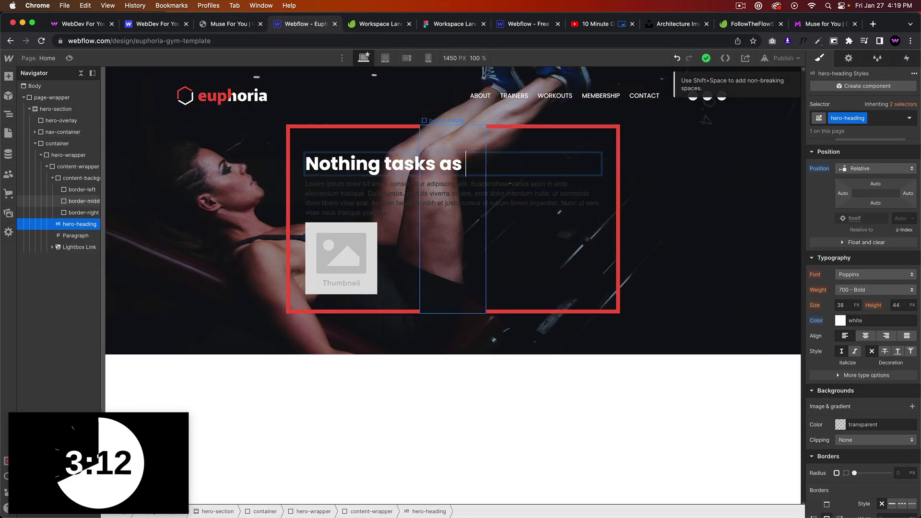
text(good as being f)
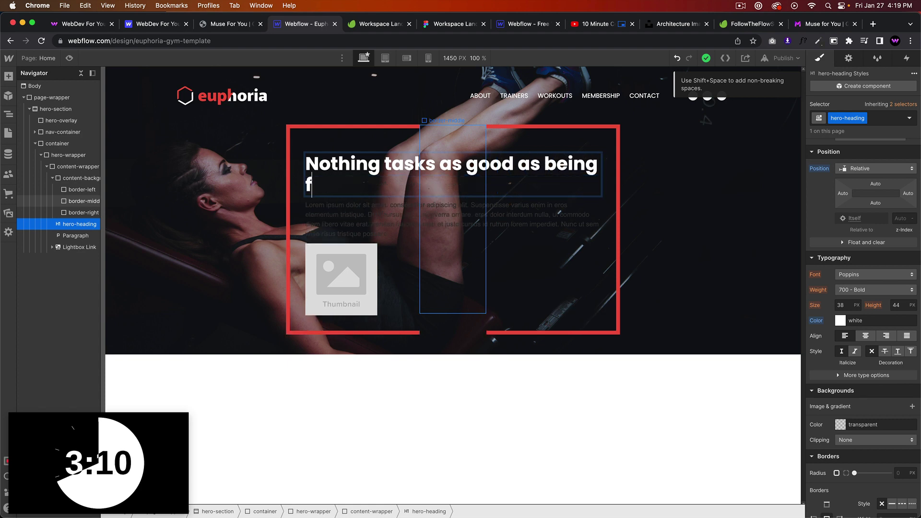
text(it feels)
key(Escape)
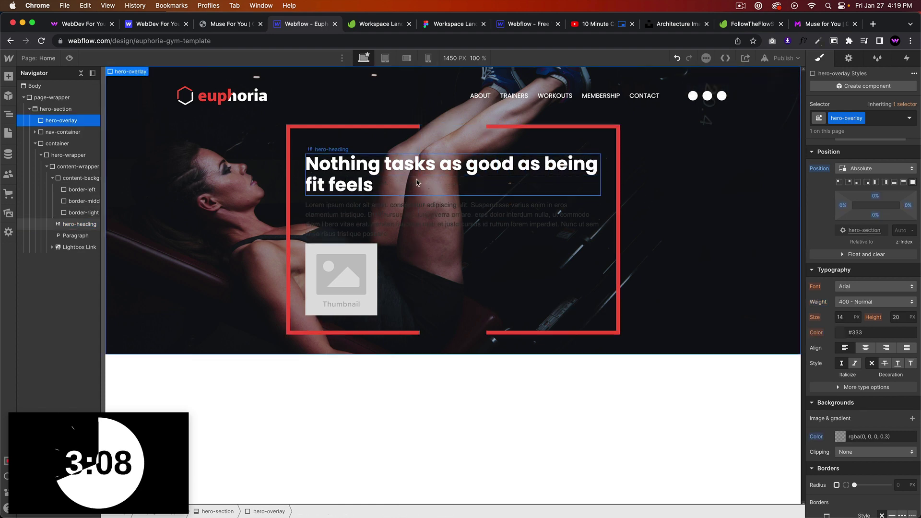
Give the hero heading 600 Semi Bold weight and a 54 px size, checking the reference demo.
click(232, 24)
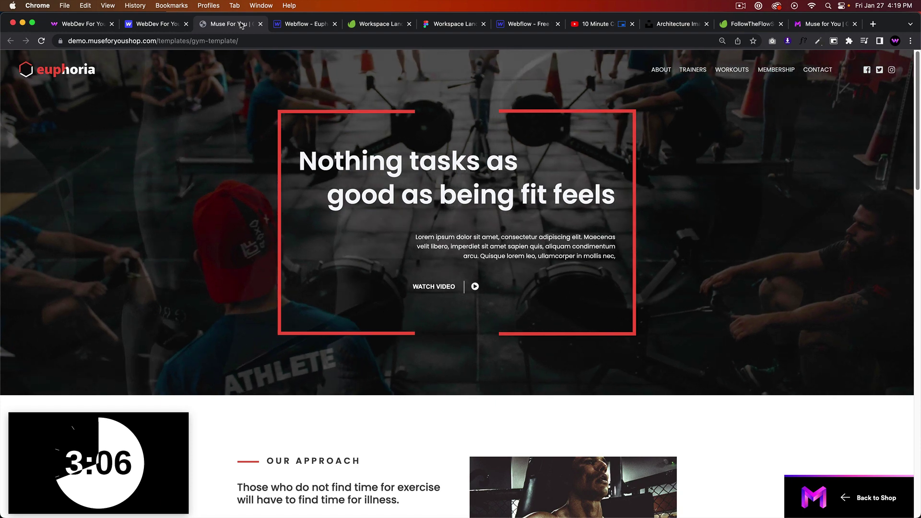
click(297, 26)
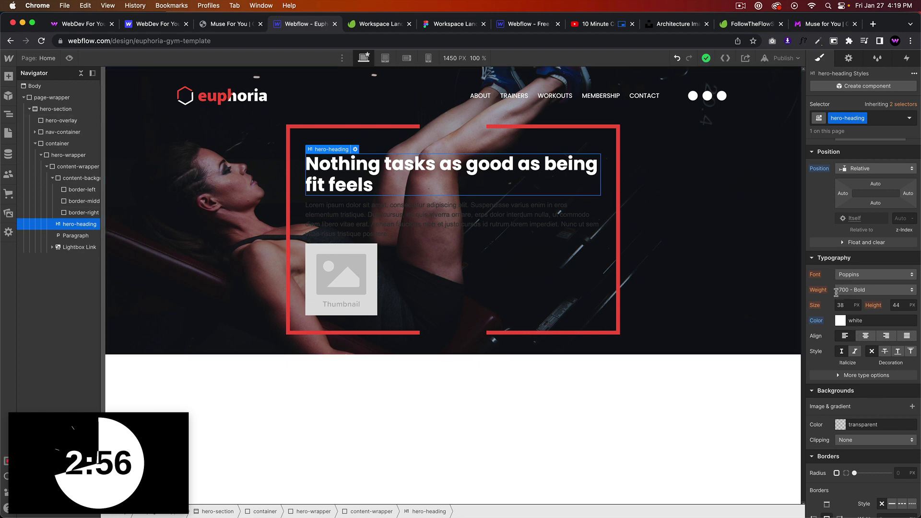
click(226, 24)
click(302, 24)
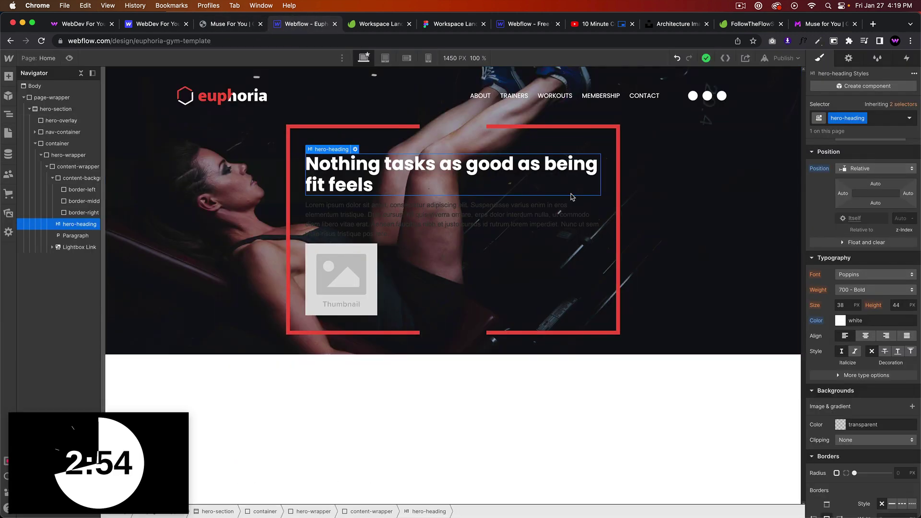
click(854, 290)
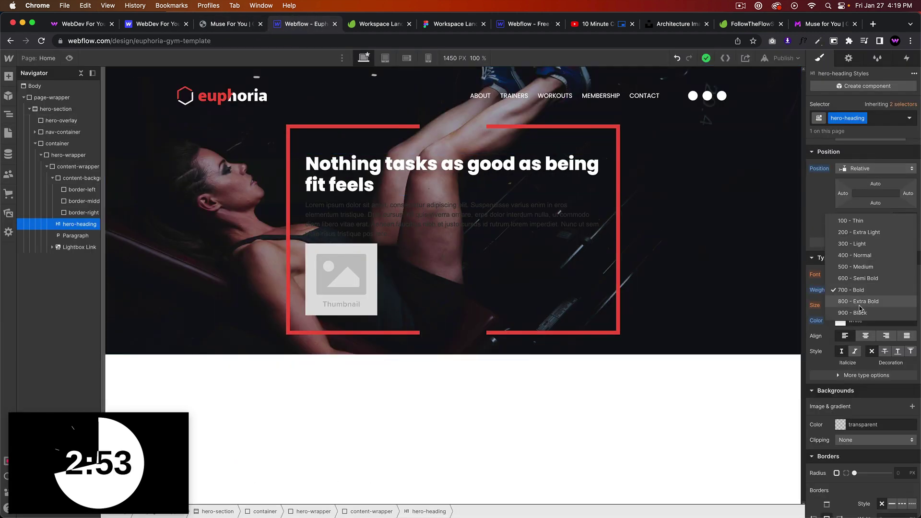
click(852, 280)
click(848, 305)
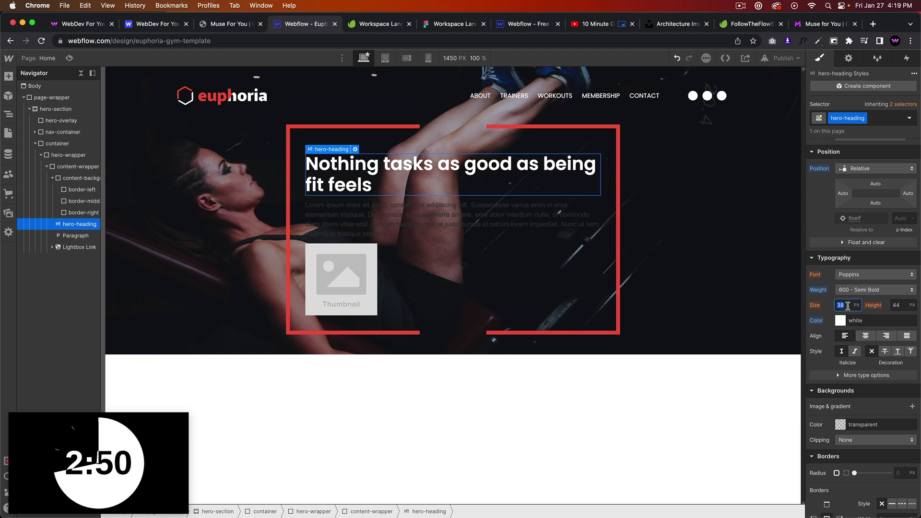
text(5)
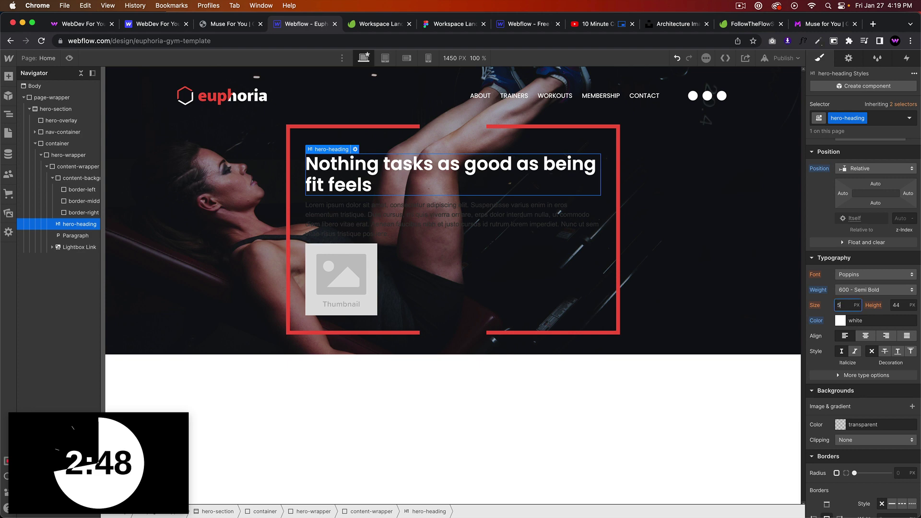
text(4)
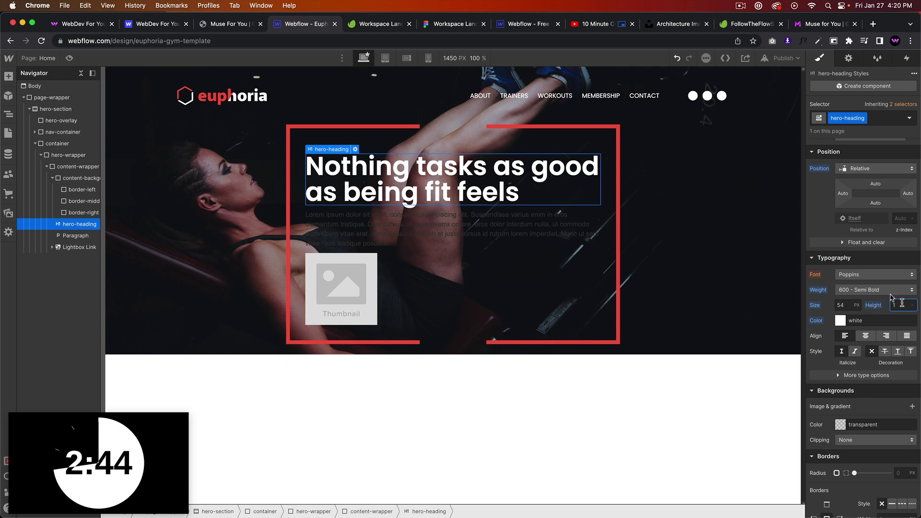
click(229, 24)
Inspect the reference heading's #u2907-4 rule in DevTools: 60px size, 72px line height, 600 weight.
right_click(359, 167)
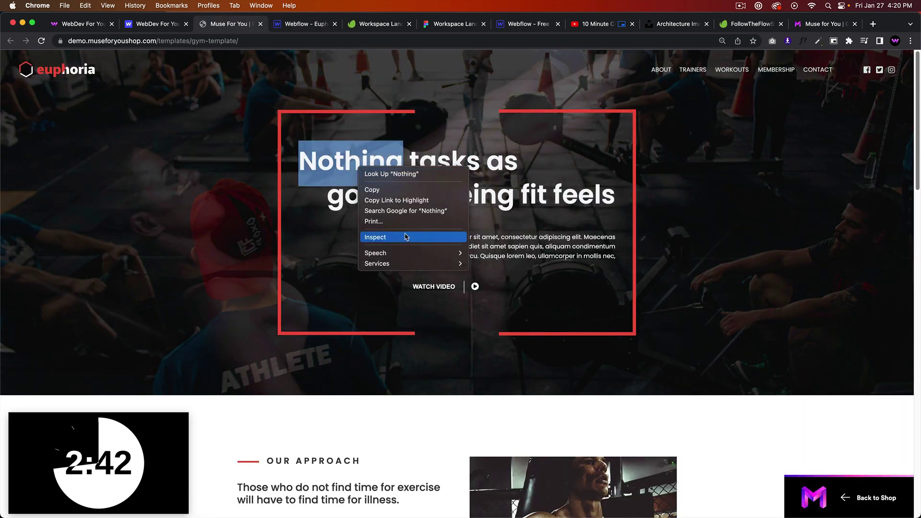
click(406, 237)
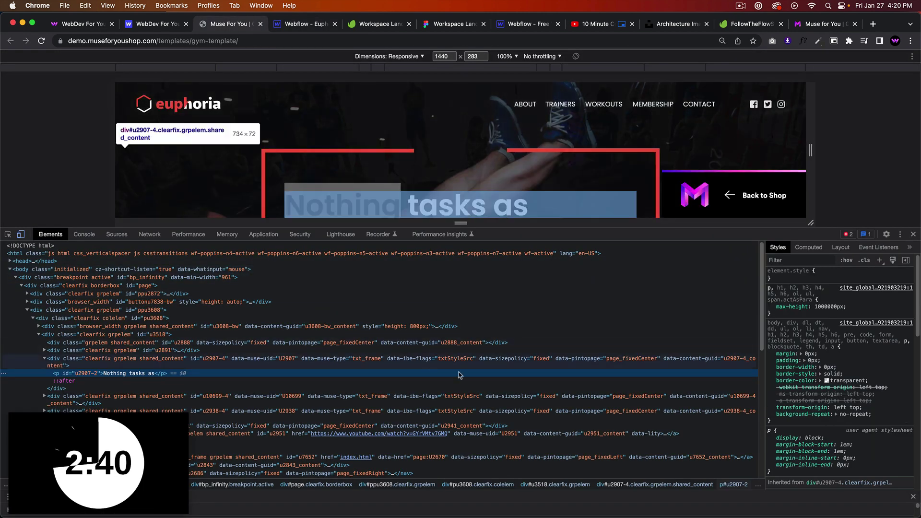
scroll(822, 375, down, 3)
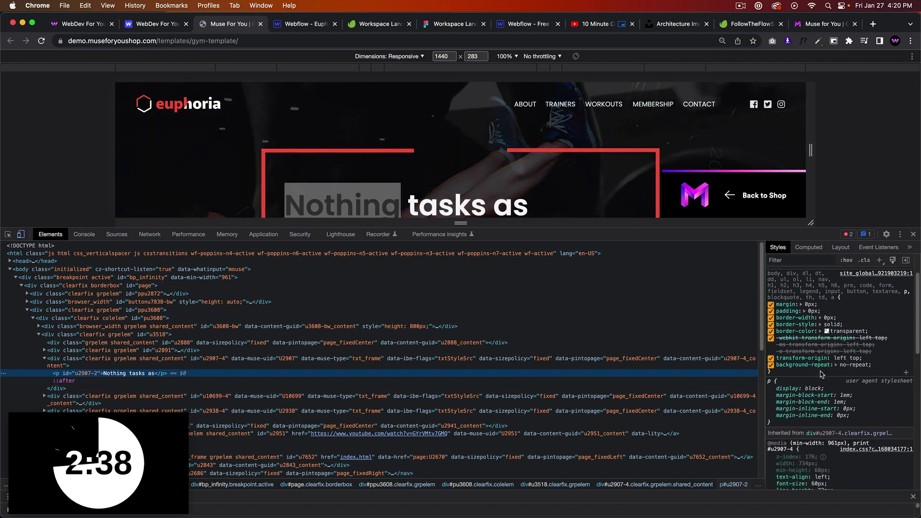
scroll(822, 375, down, 5)
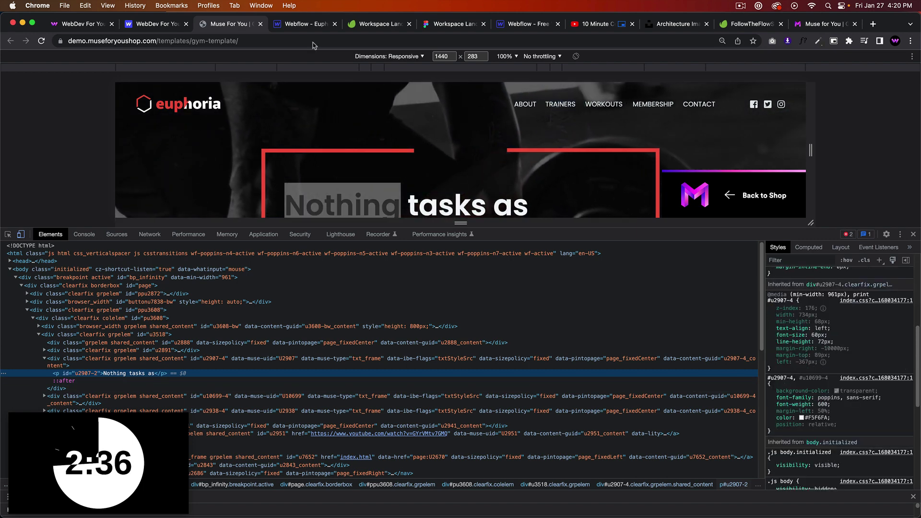
click(301, 23)
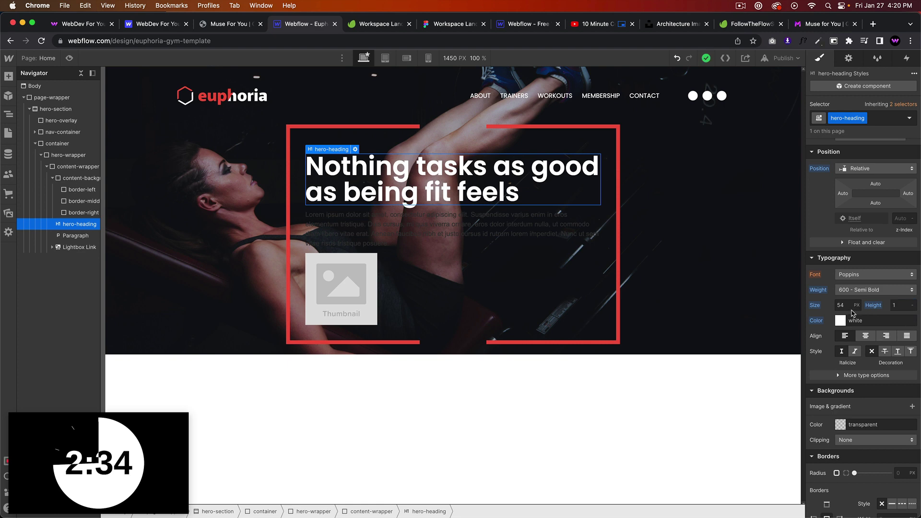
Set the hero heading's line height to 72 px.
key(Tab)
text(72)
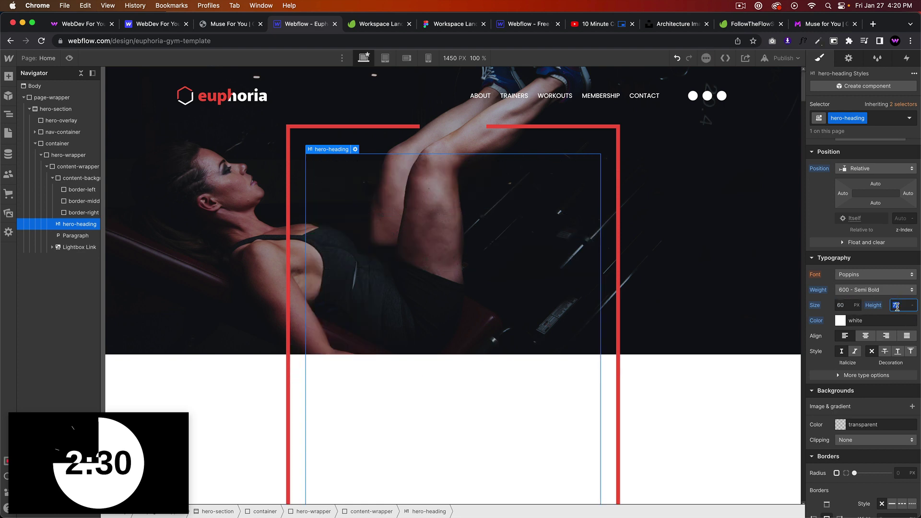
key(Return)
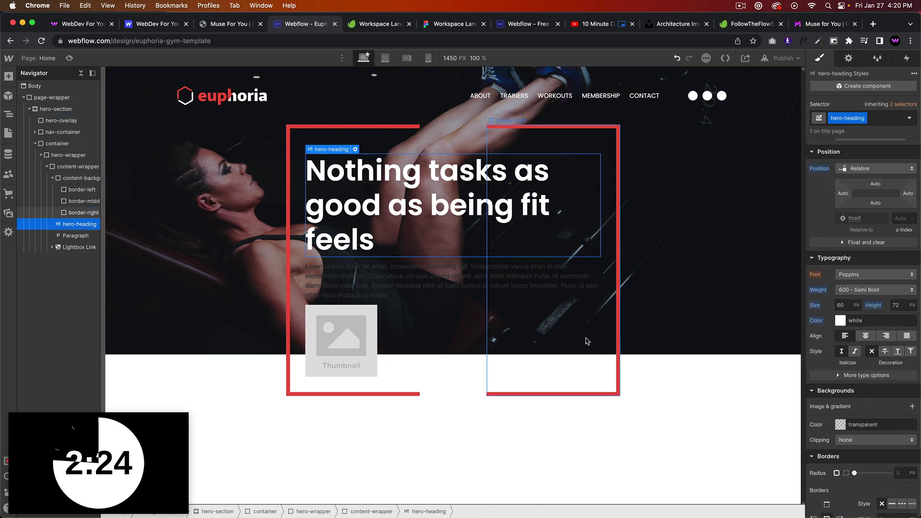
Set the content-wrapper width to 80%, checking the result against the reference page.
click(78, 168)
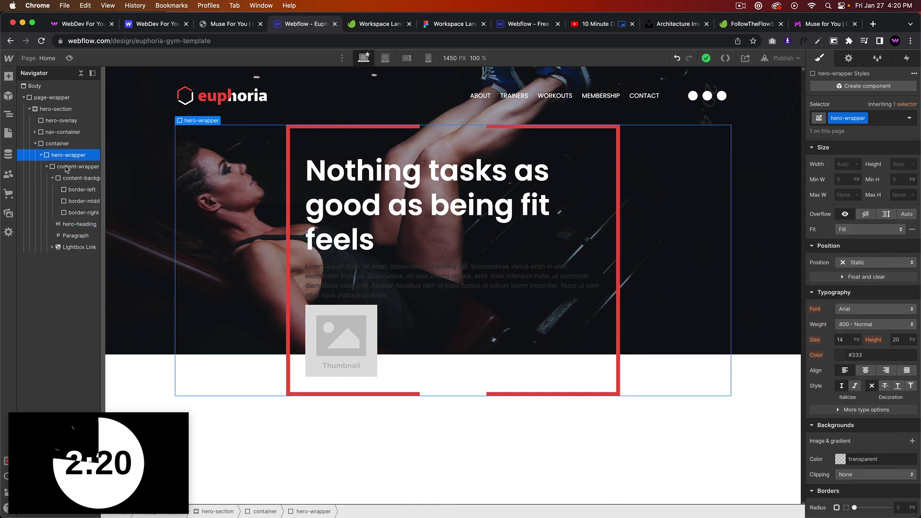
scroll(865, 344, up, 5)
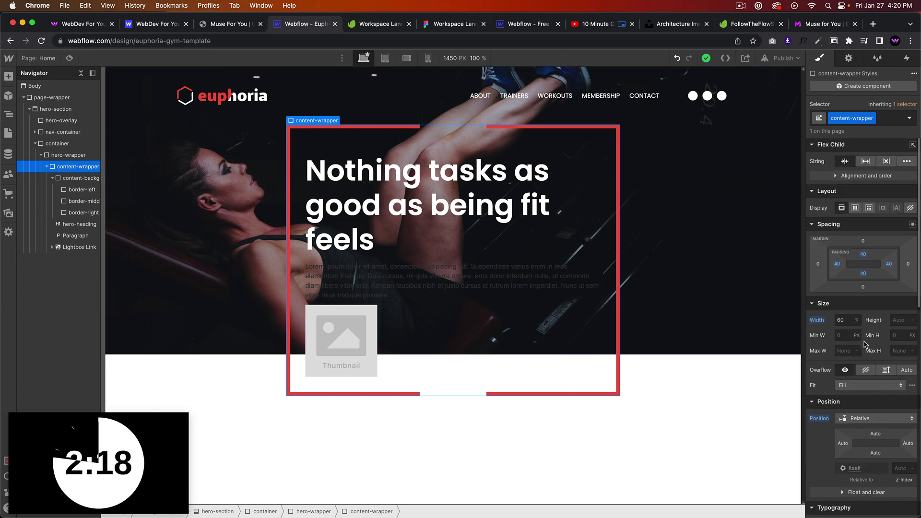
click(848, 323)
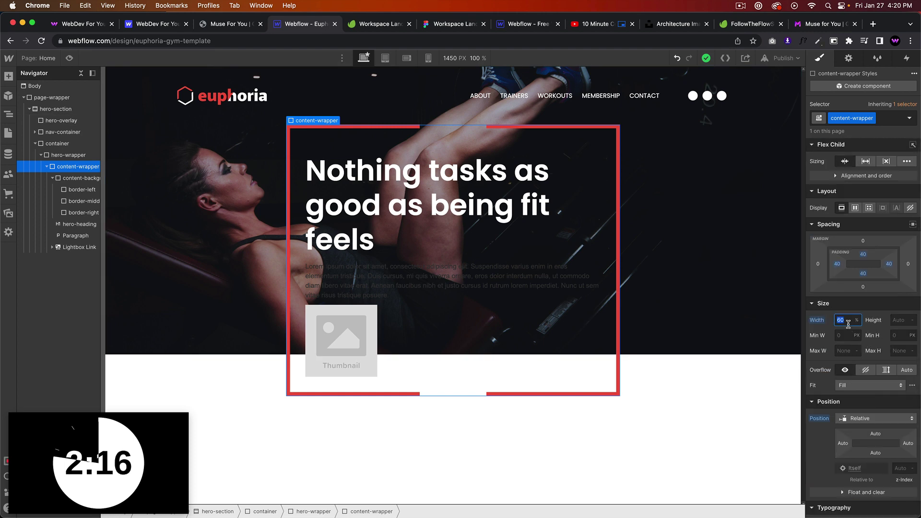
text(80)
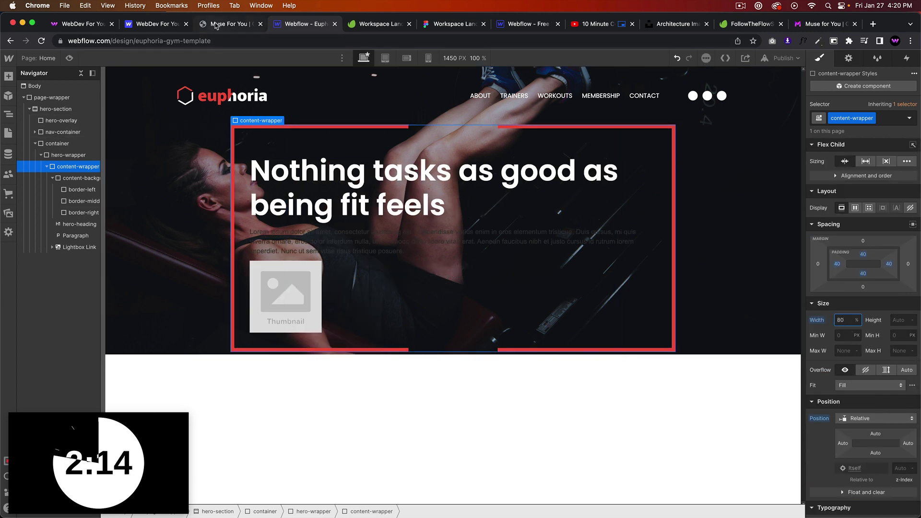
key(super+alt+Left)
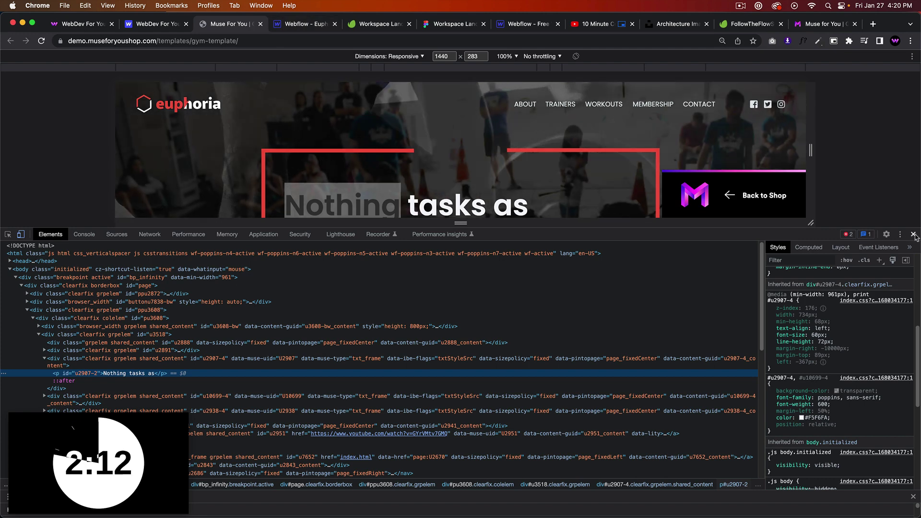
key(super+alt+i)
key(super+alt+Right)
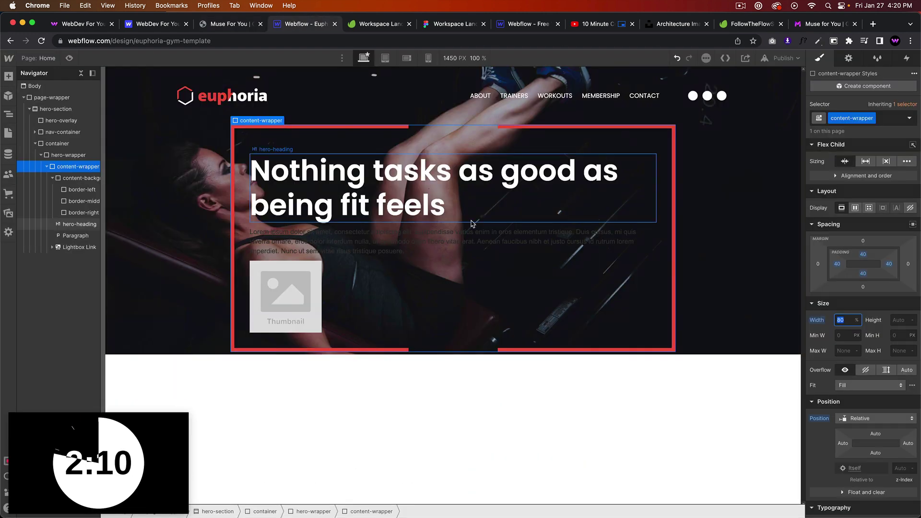
Select the hero heading, then the paragraph beneath it in the Navigator.
click(461, 226)
click(358, 226)
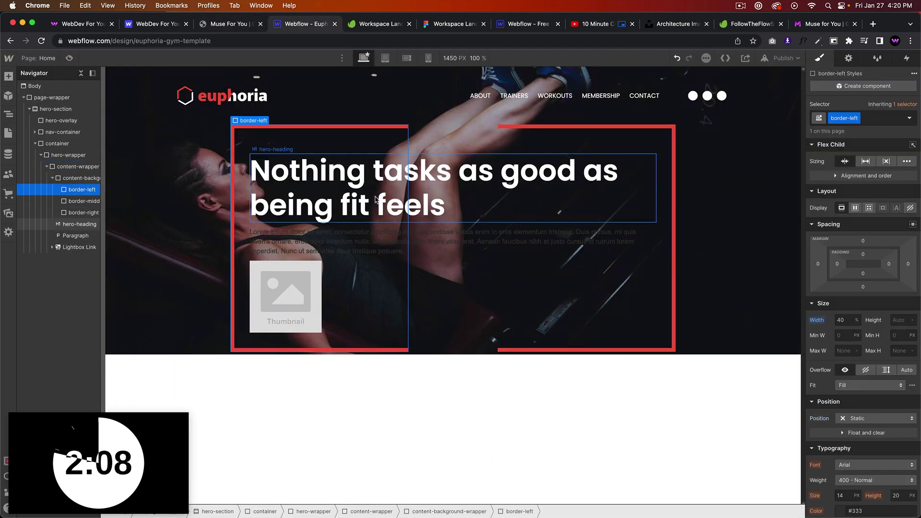
click(376, 199)
click(77, 236)
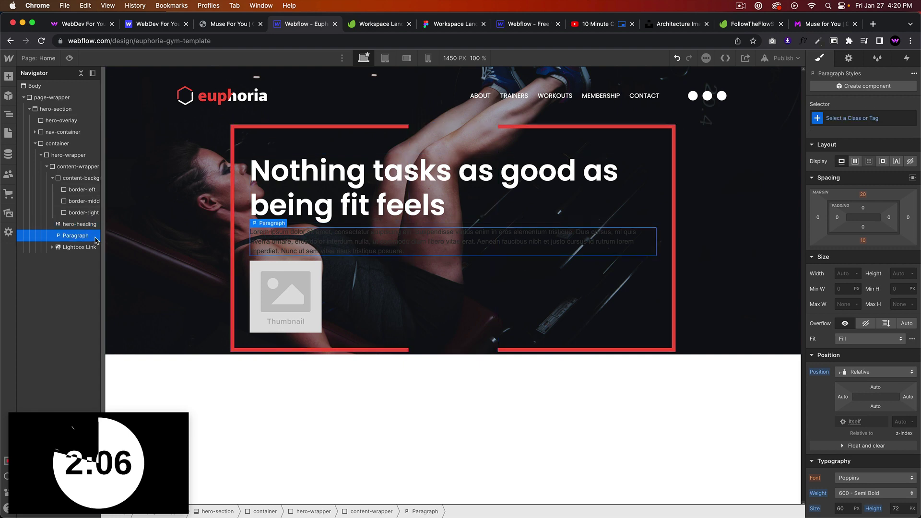
Set the font for All Paragraphs to Poppins.
click(836, 119)
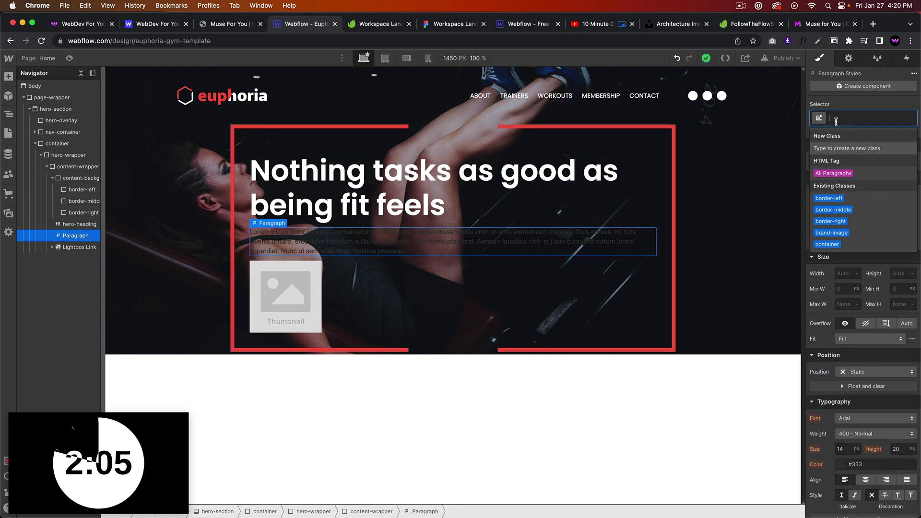
click(834, 173)
click(233, 24)
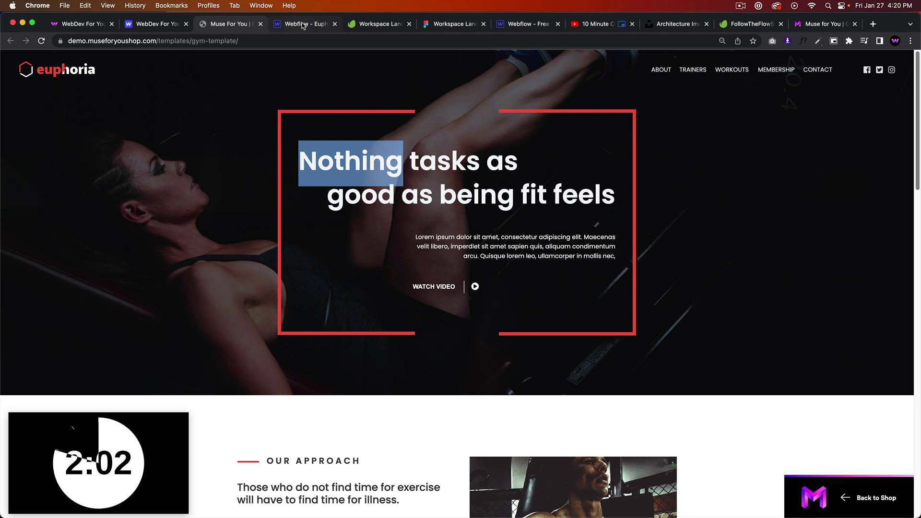
click(304, 25)
scroll(864, 379, down, 2)
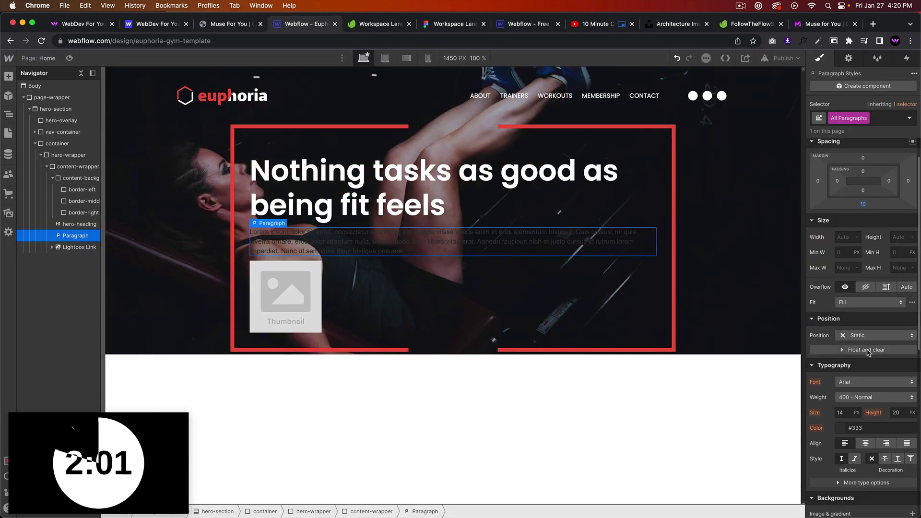
click(862, 384)
click(888, 412)
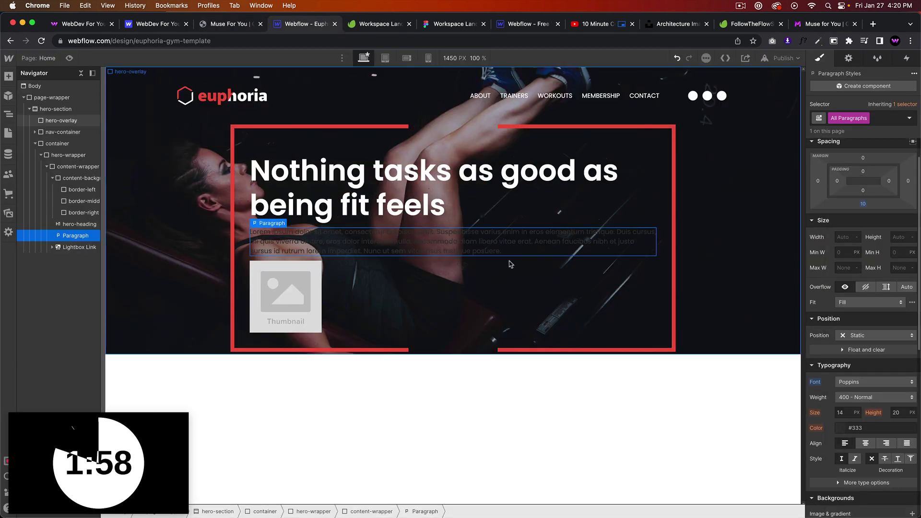
Give the hero paragraph a new hero-paragraph class with white text colour.
click(83, 201)
click(81, 189)
click(85, 235)
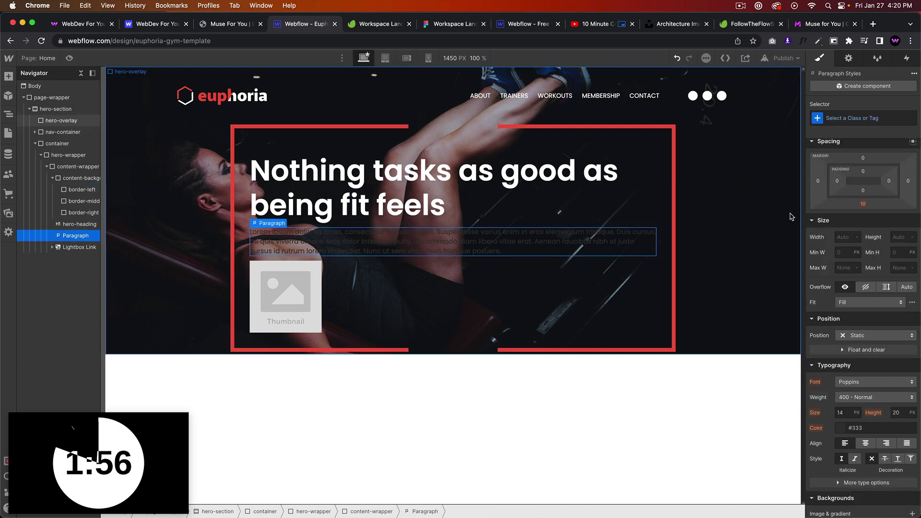
click(854, 120)
text(hero-)
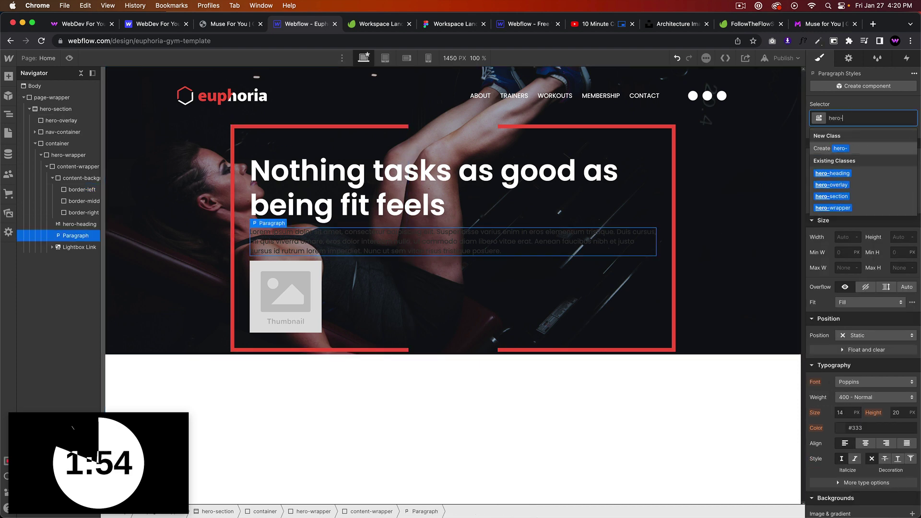
text(pargraph)
key(Return)
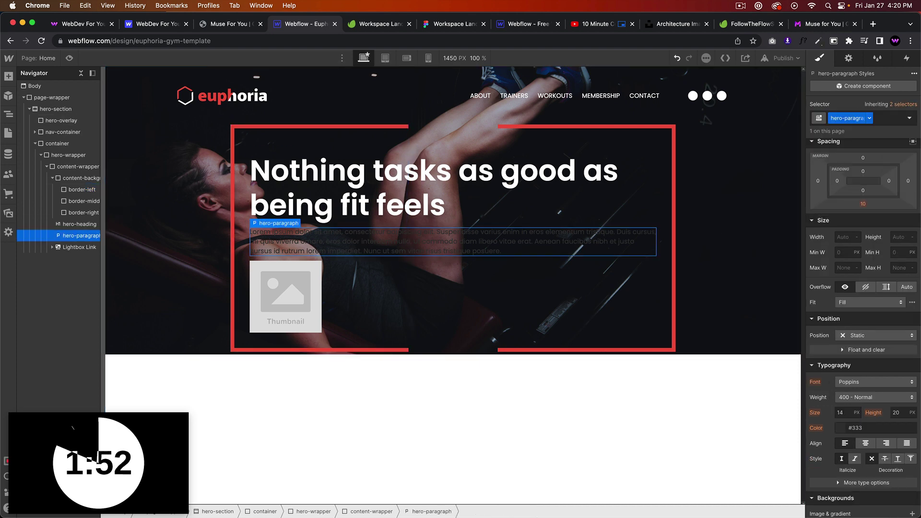
click(840, 428)
drag(828, 371, 797, 344)
click(823, 295)
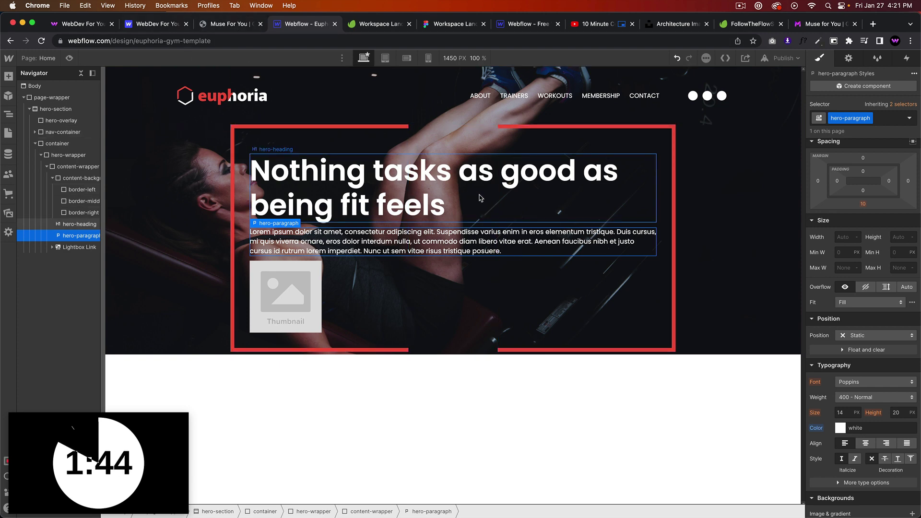
Break the heading after 'Nothing tasks as' and indent 'good as being fit feels' with two spaces.
click(247, 24)
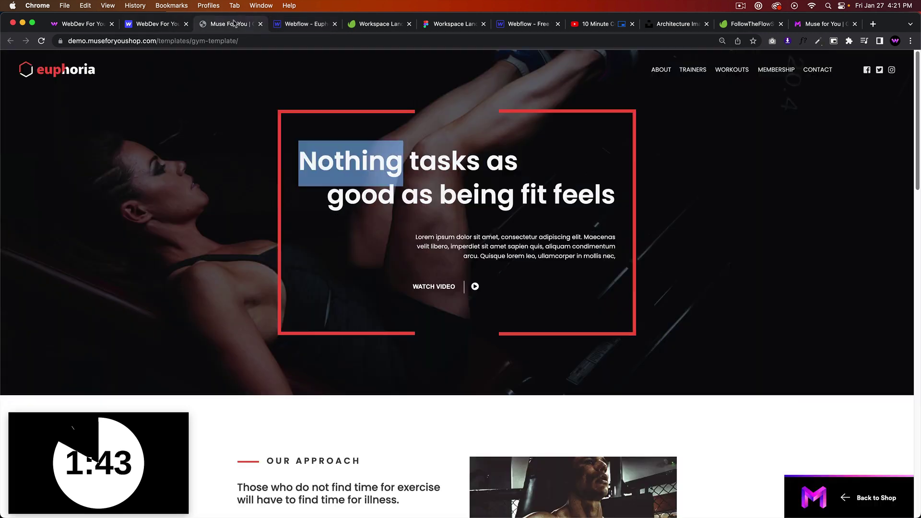
click(283, 24)
click(387, 175)
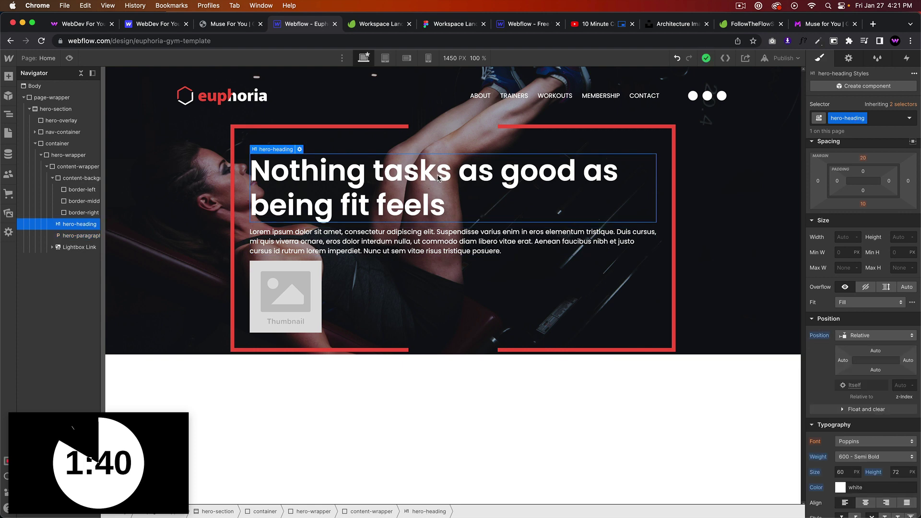
double_click(466, 181)
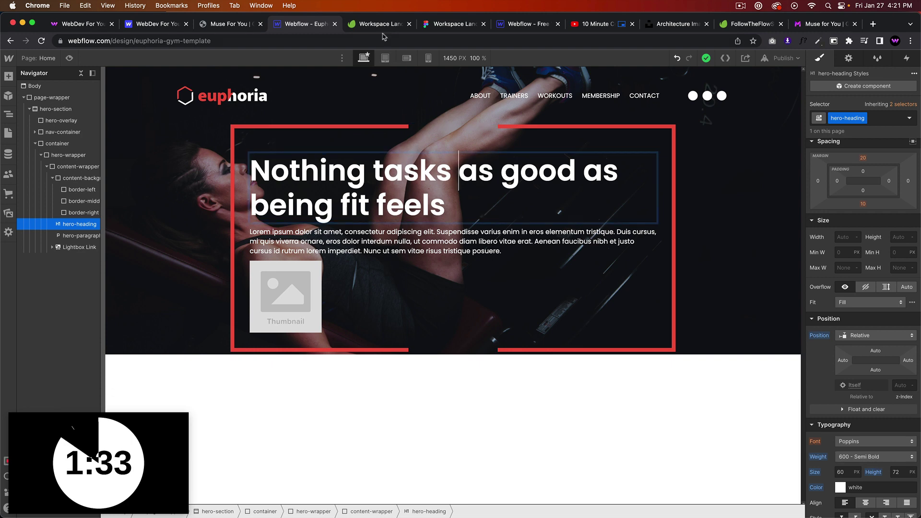
click(251, 25)
click(308, 25)
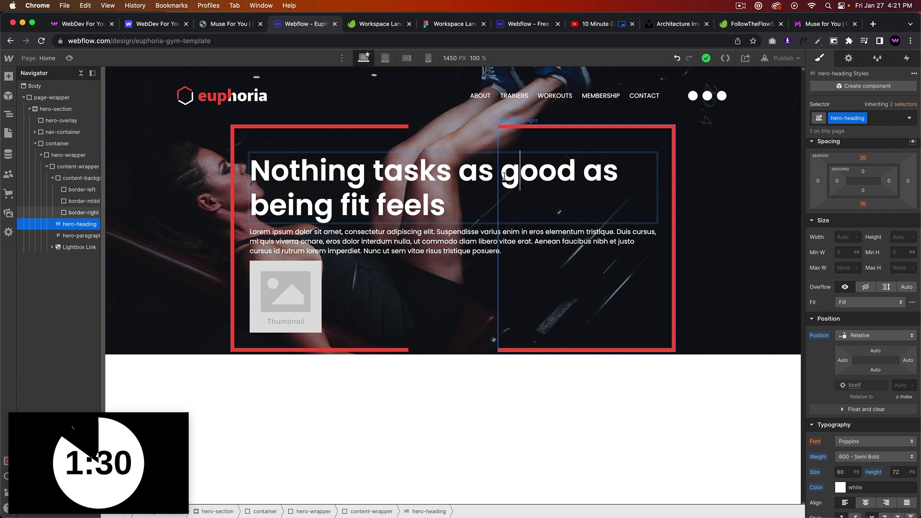
key(shift+Return)
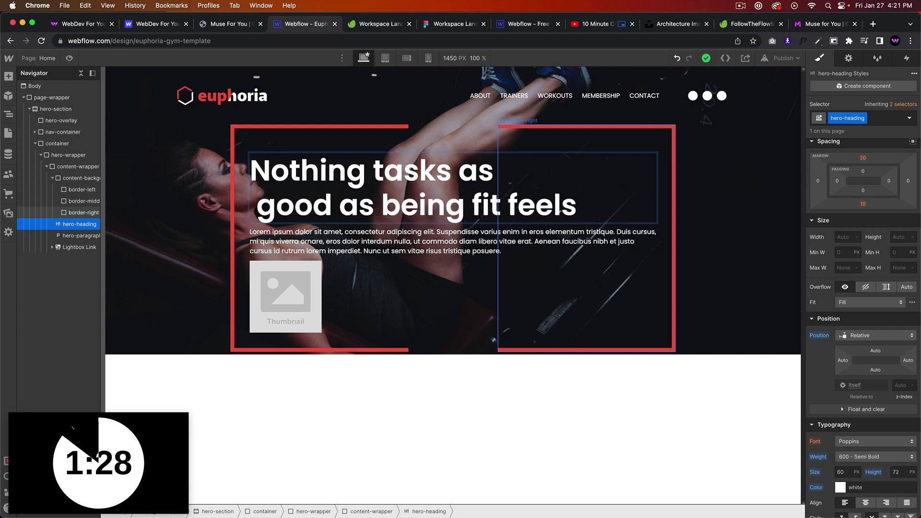
key(shift+space)
key(shift+space)
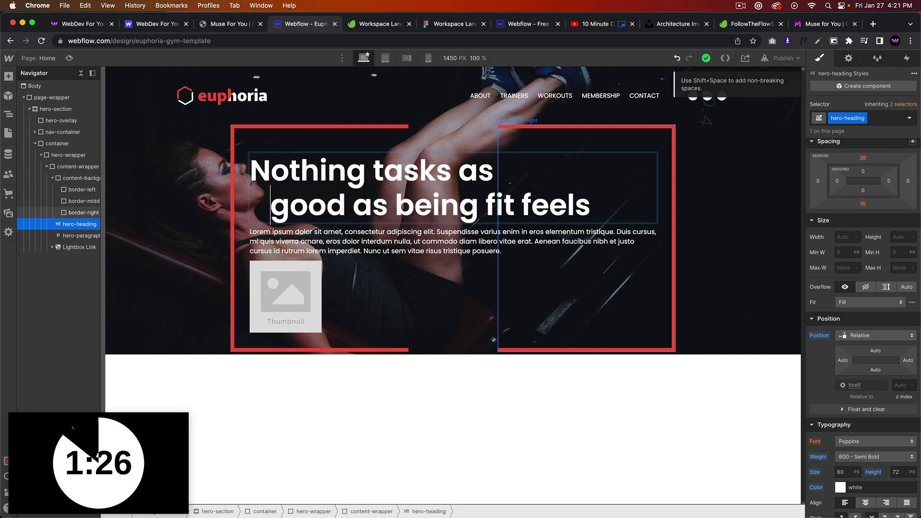
key(shift+space)
key(shift+space)
key(shift+space)
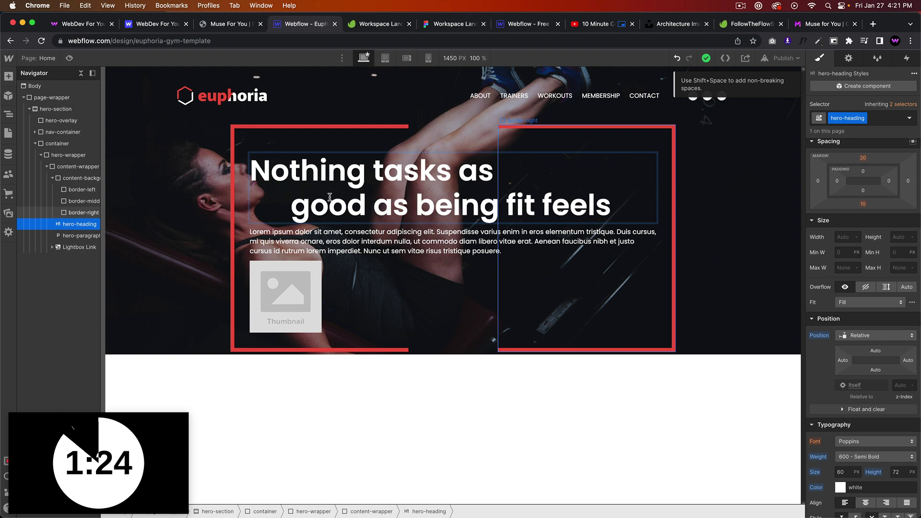
click(226, 24)
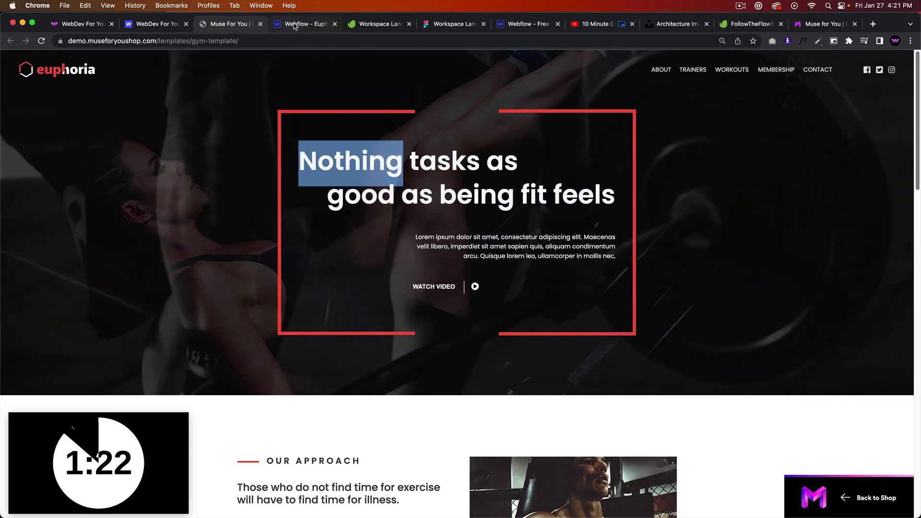
click(294, 25)
Set content-wrapper width to 60%, then step it up to 80%.
click(453, 288)
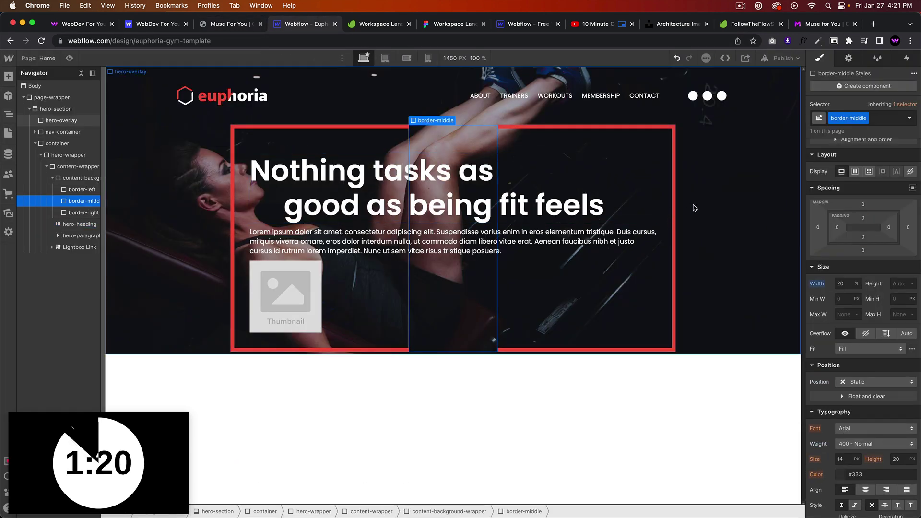
click(552, 171)
click(229, 25)
click(297, 24)
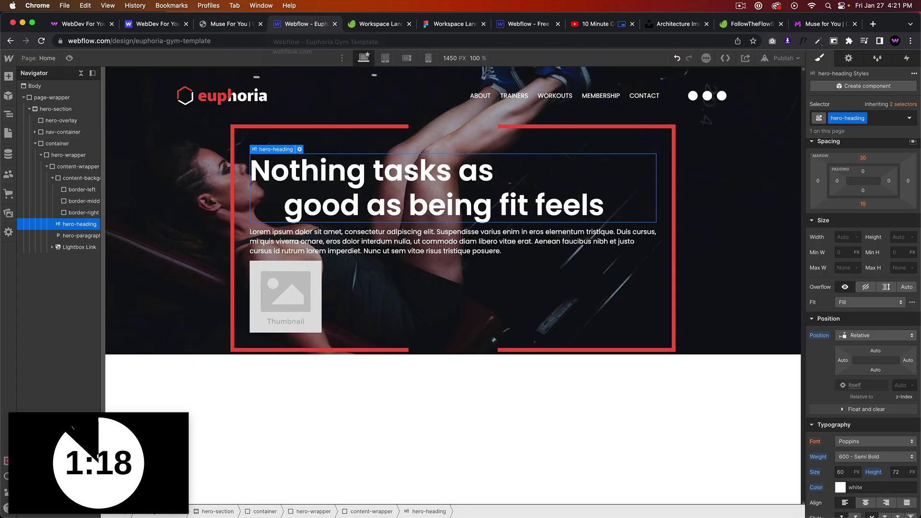
click(74, 171)
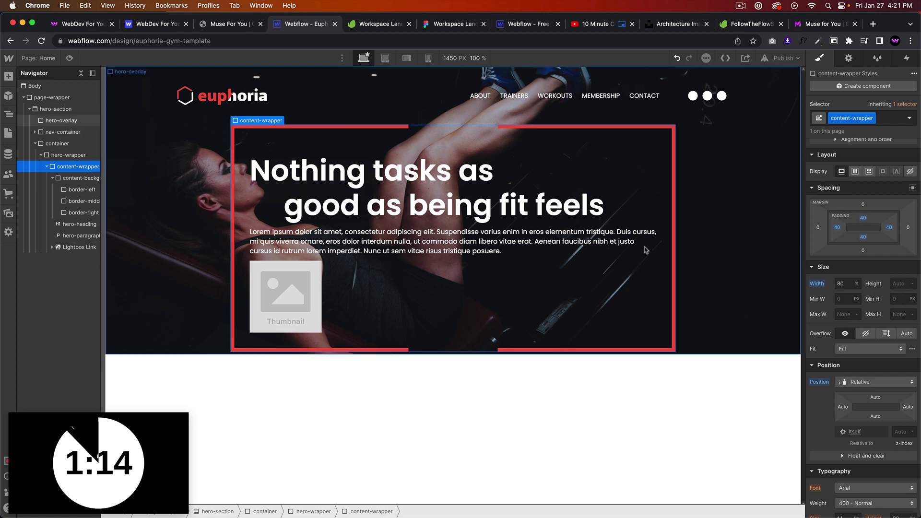
text(60)
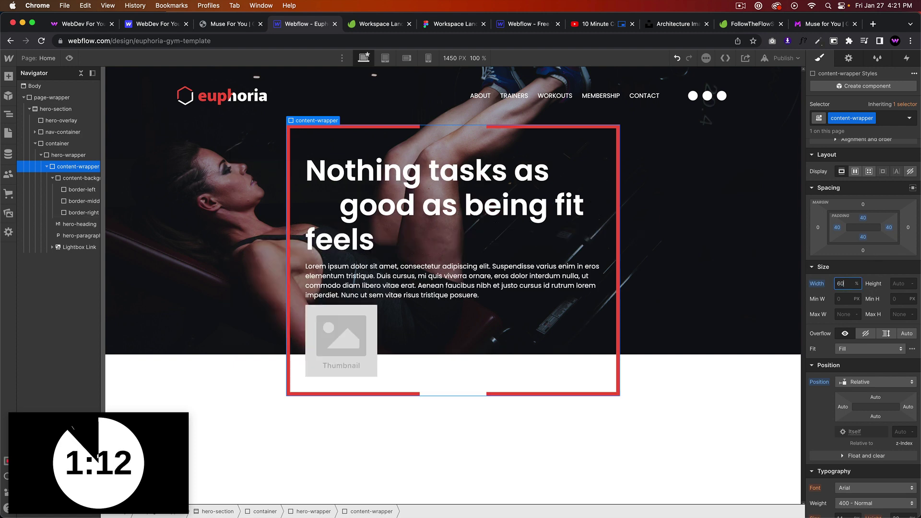
key(shift+Up)
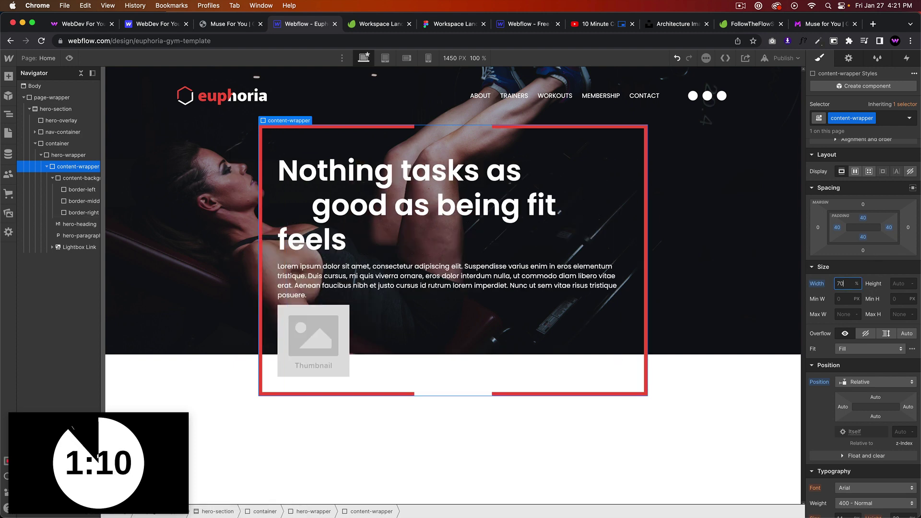
key(shift+Up)
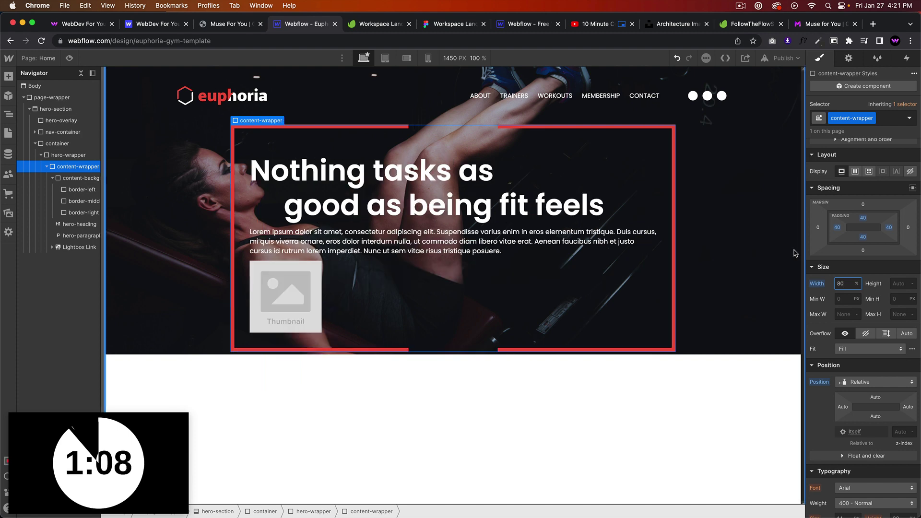
Compare with the reference, leave the heading text unchanged, and reselect content-wrapper.
click(228, 24)
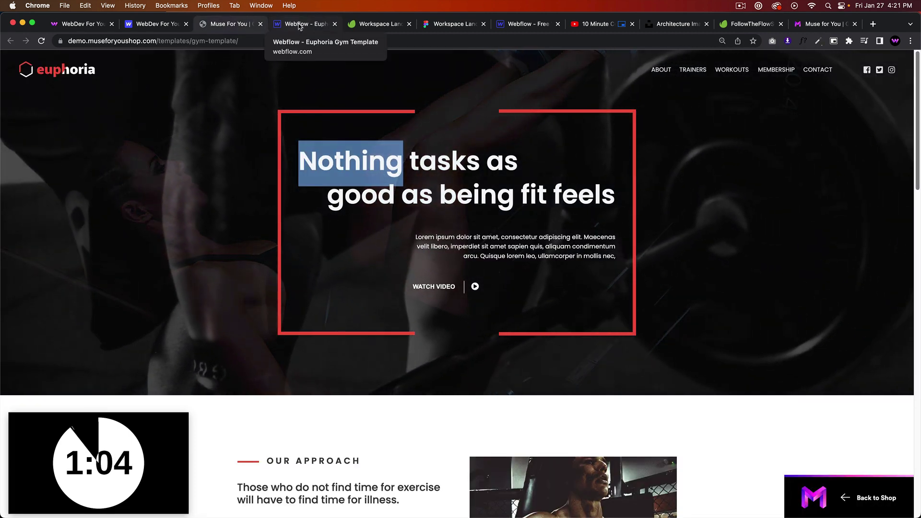
click(300, 24)
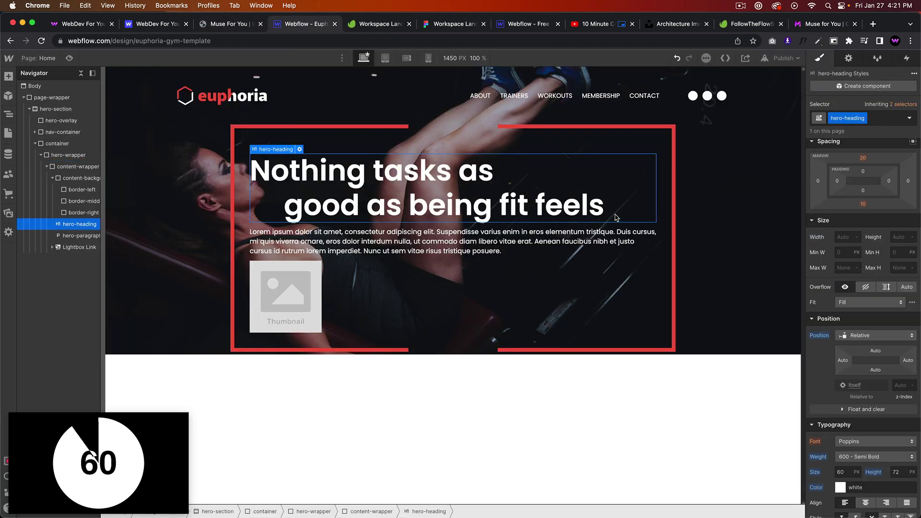
double_click(641, 206)
key(Escape)
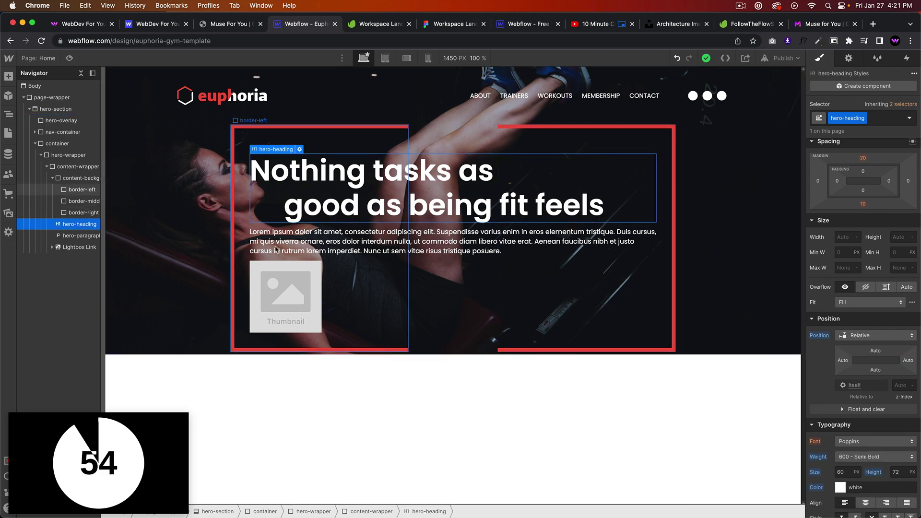
click(73, 167)
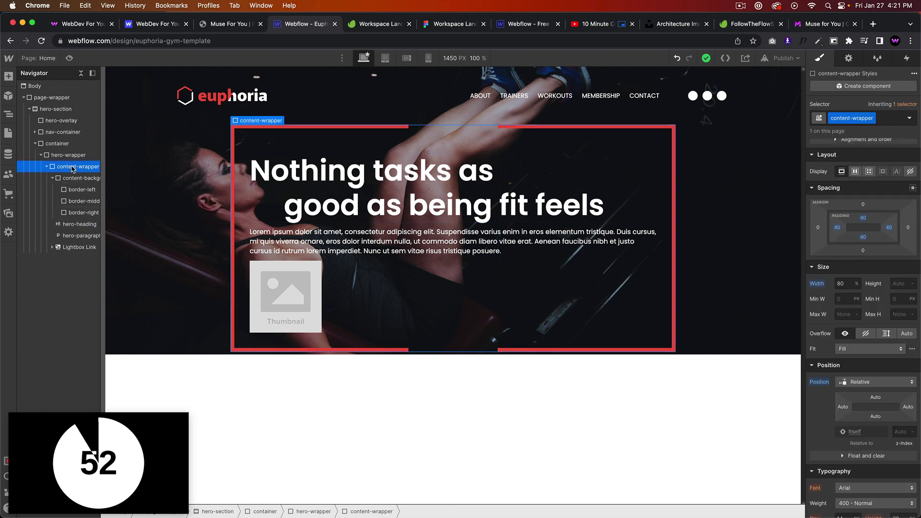
Set content-wrapper to Display Flex with Vertical direction, then select the hero paragraph's max width.
click(855, 172)
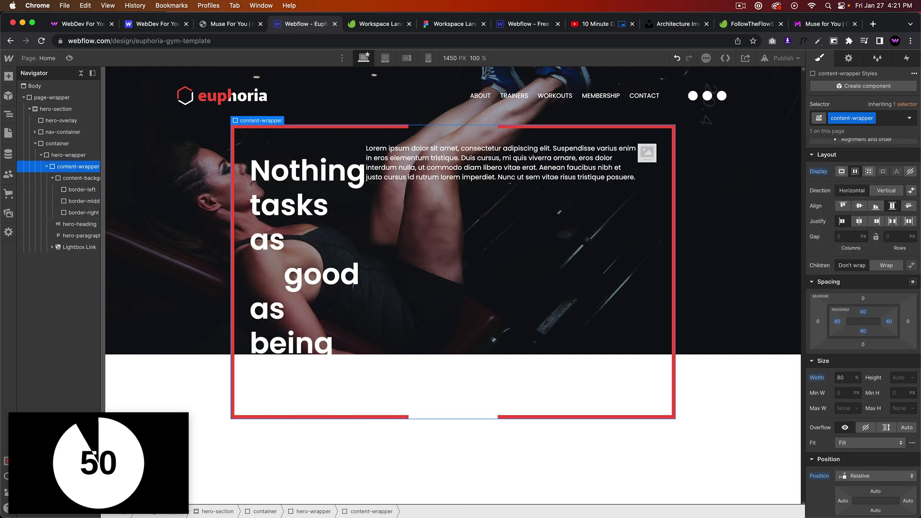
click(881, 194)
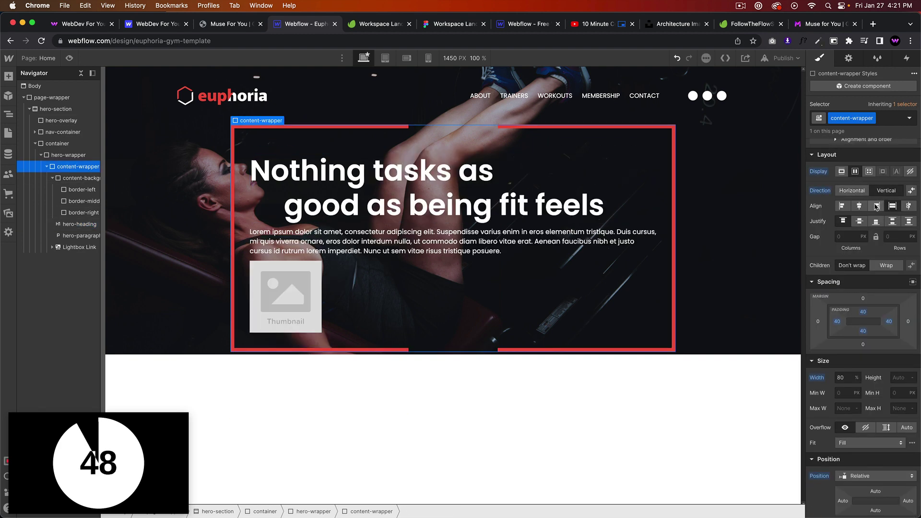
click(550, 250)
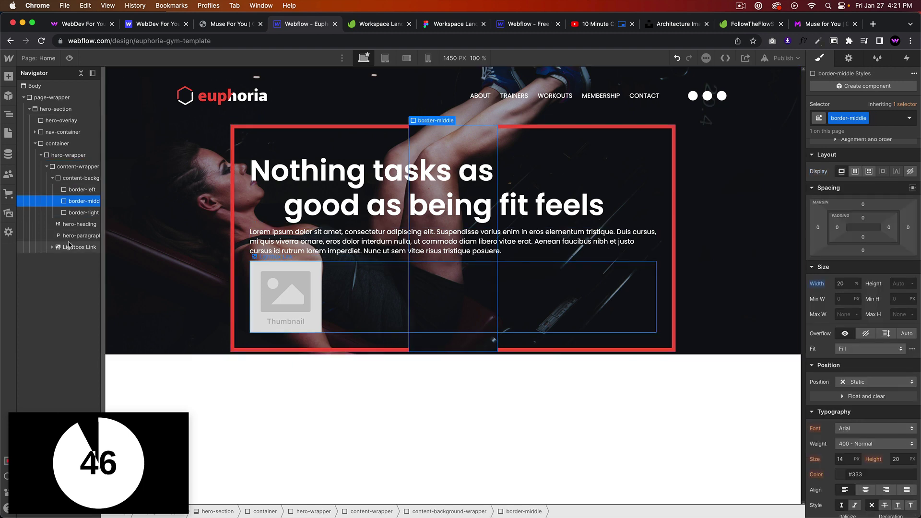
click(619, 249)
click(861, 381)
click(859, 388)
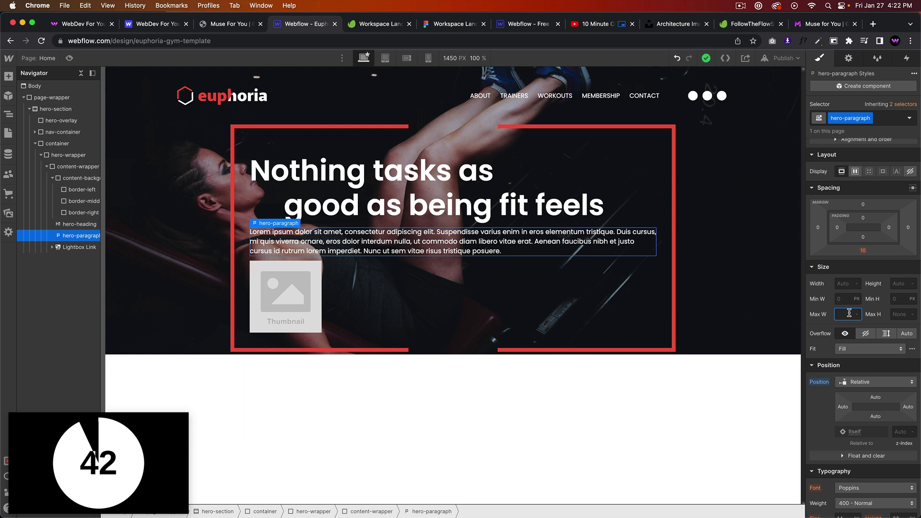
Set hero-paragraph max width to 30ch and paste in the reference page's paragraph text.
text(30ch)
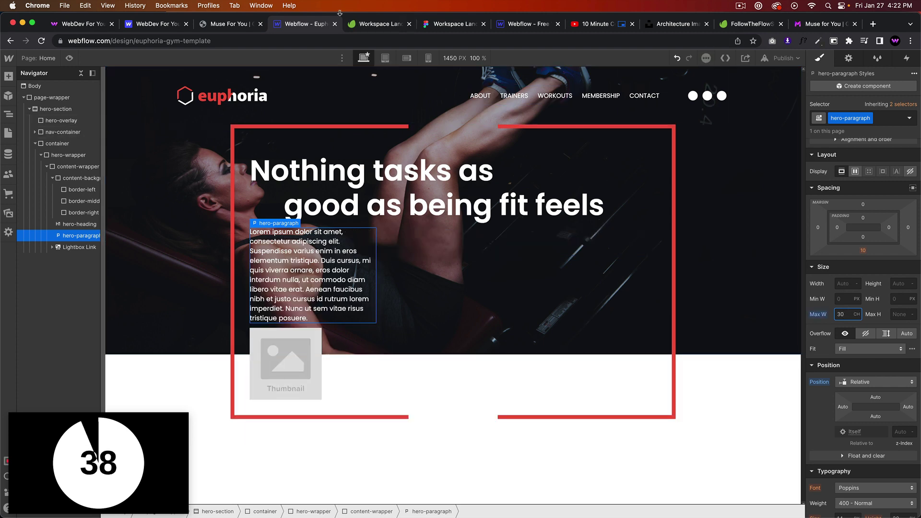
click(222, 25)
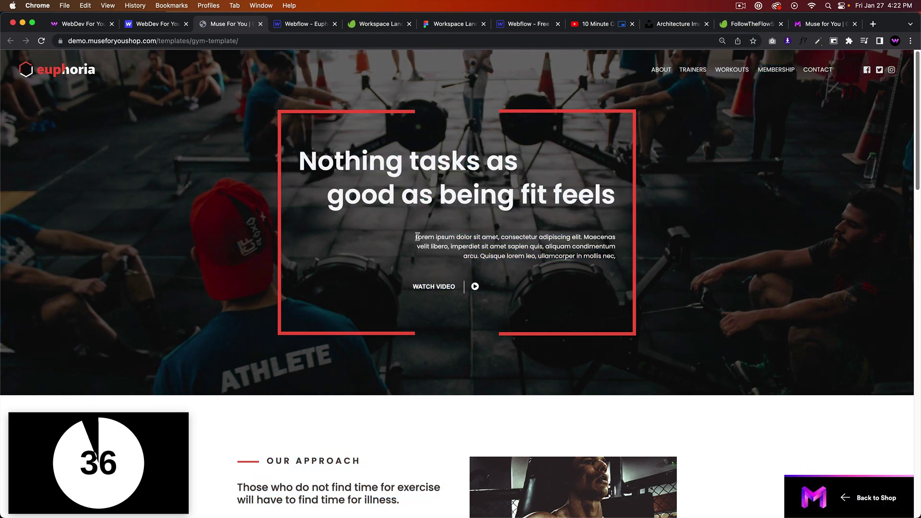
drag(416, 237, 616, 256)
key(cmd+c)
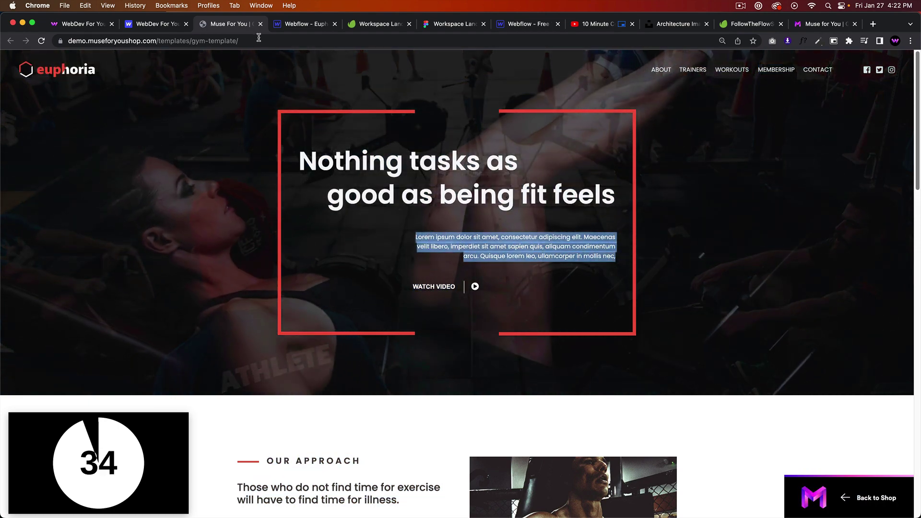
click(294, 24)
double_click(332, 246)
key(cmd+a)
key(cmd+v)
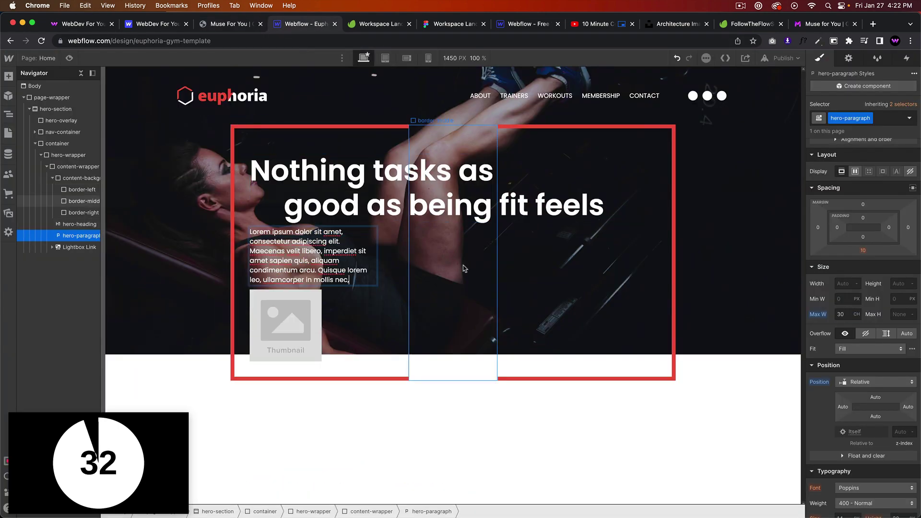
Right-align the paragraph text and set its flex child alignment to end.
scroll(855, 342, down, 5)
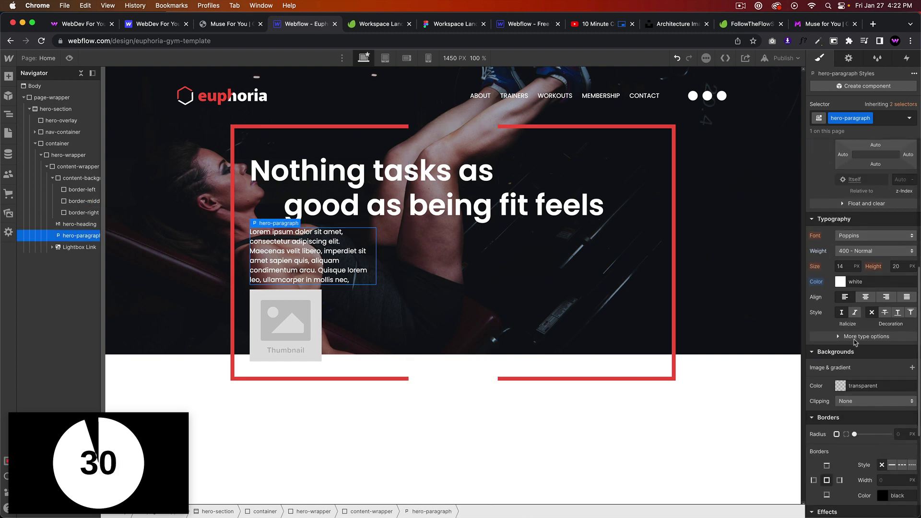
click(886, 297)
scroll(861, 236, up, 1)
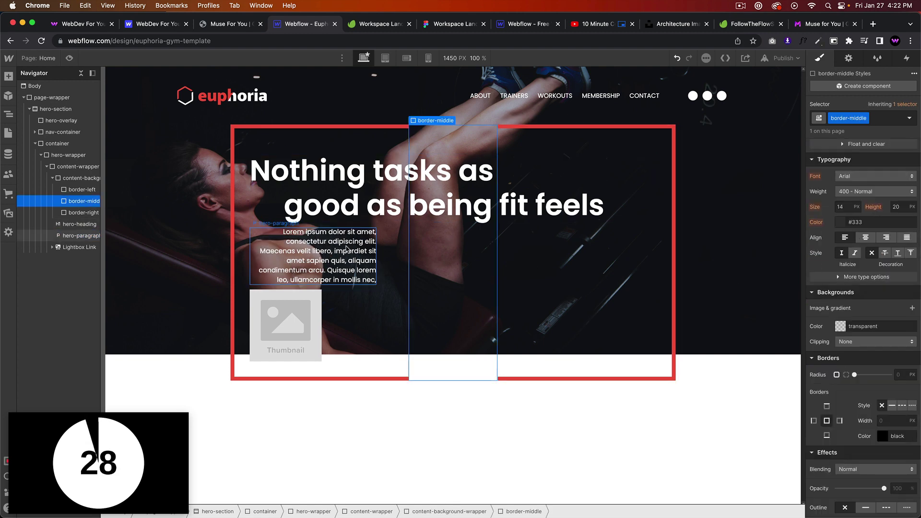
scroll(861, 237, up, 5)
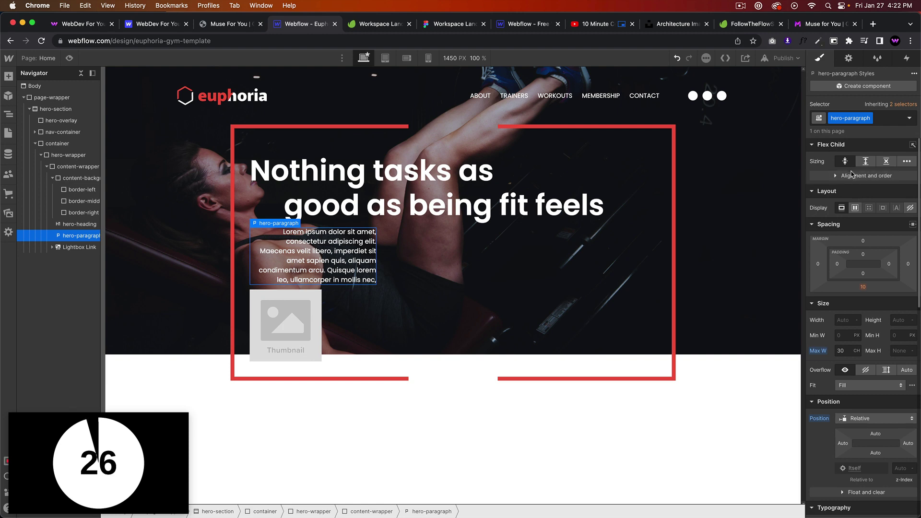
click(852, 175)
click(884, 190)
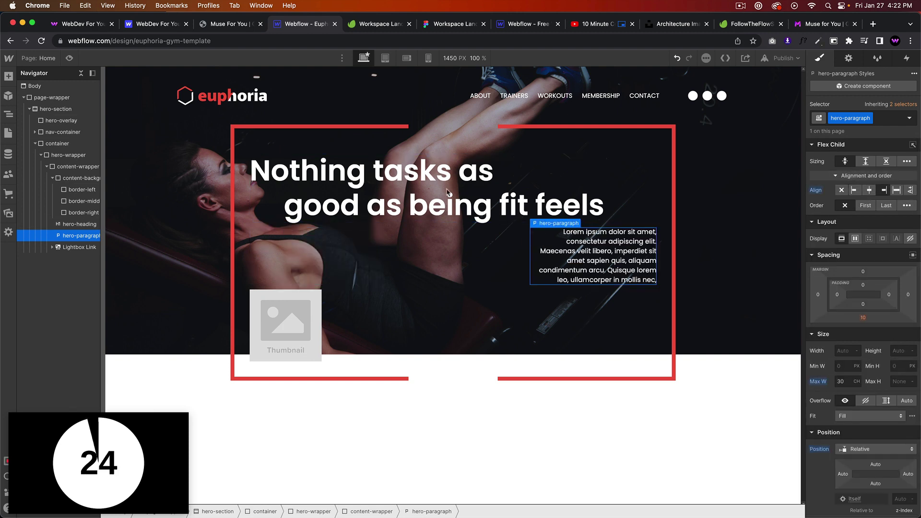
Widen the paragraph's max width to 60ch, comparing with the reference page.
click(226, 30)
key(ctrl+Tab)
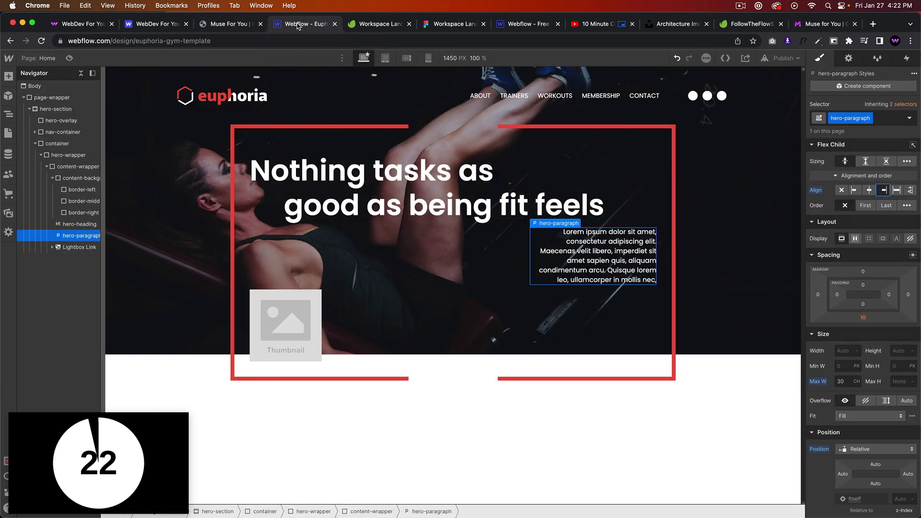
click(238, 29)
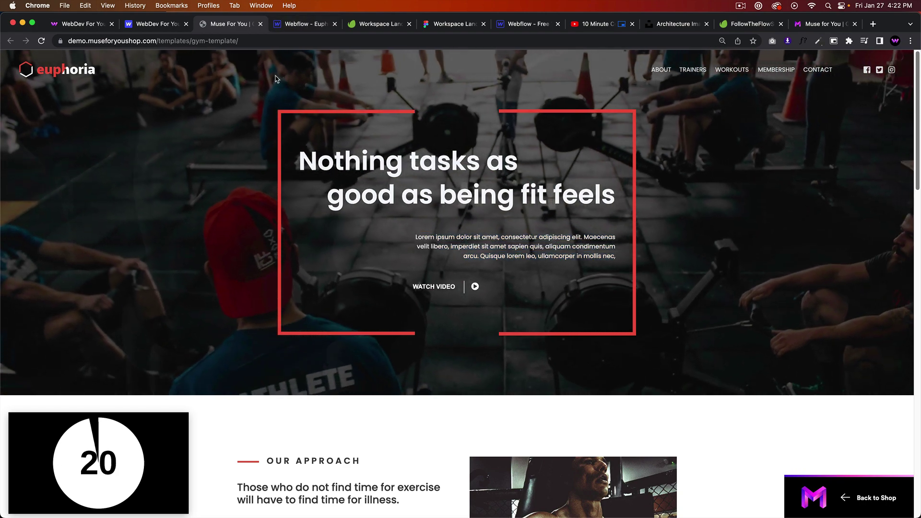
click(315, 25)
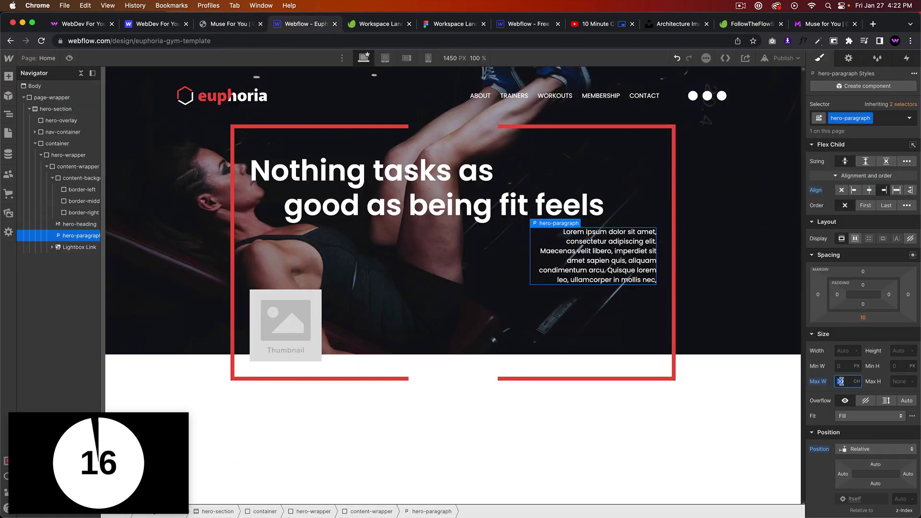
text(50)
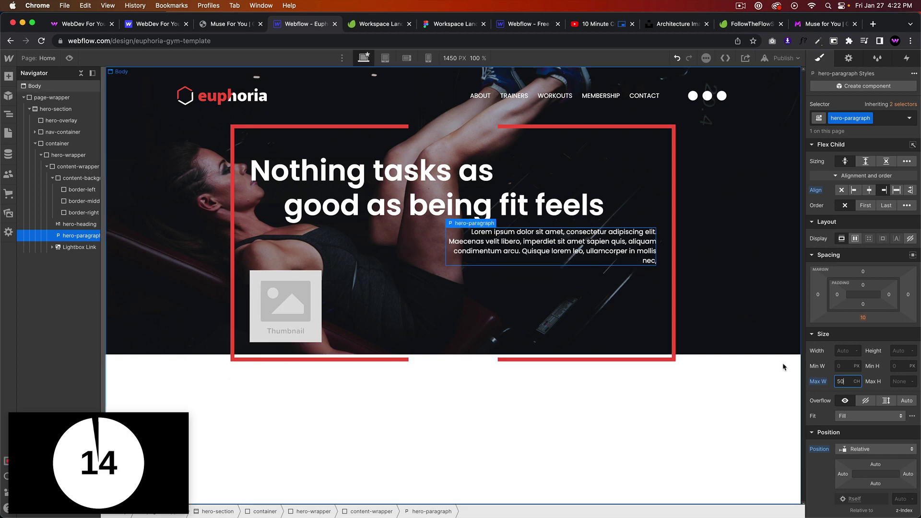
text(60)
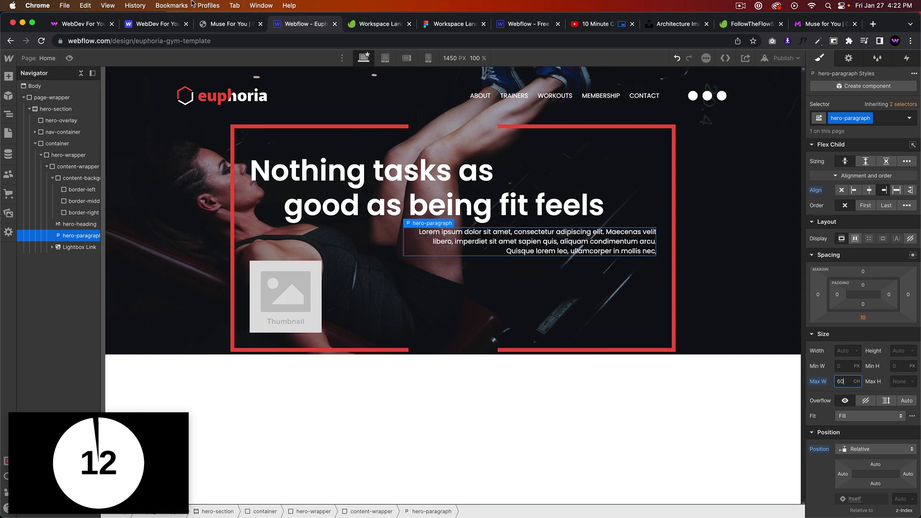
click(240, 23)
click(297, 24)
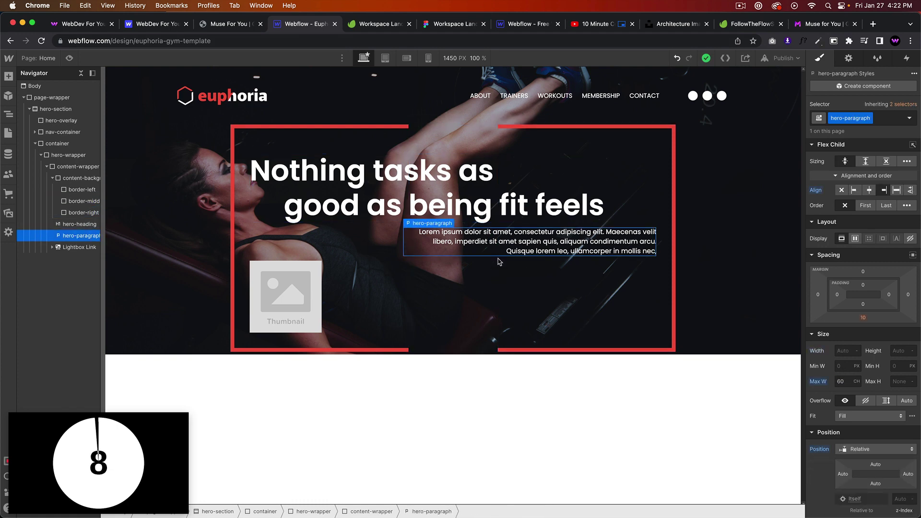
Add a 30 px bottom margin below the hero heading.
click(374, 192)
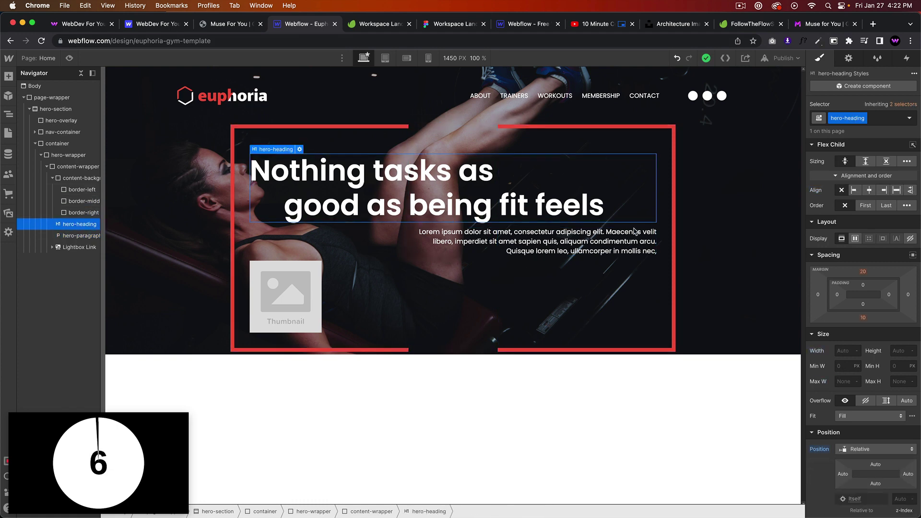
drag(863, 317, 863, 327)
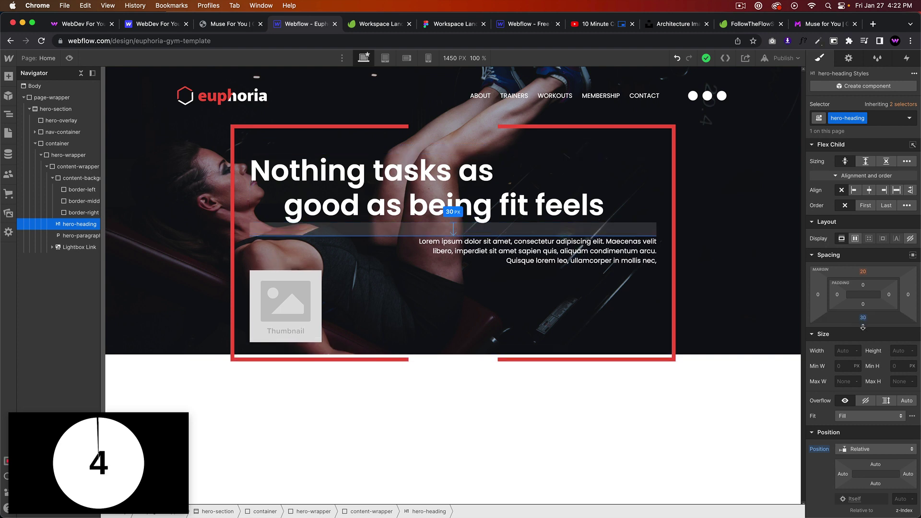
click(731, 299)
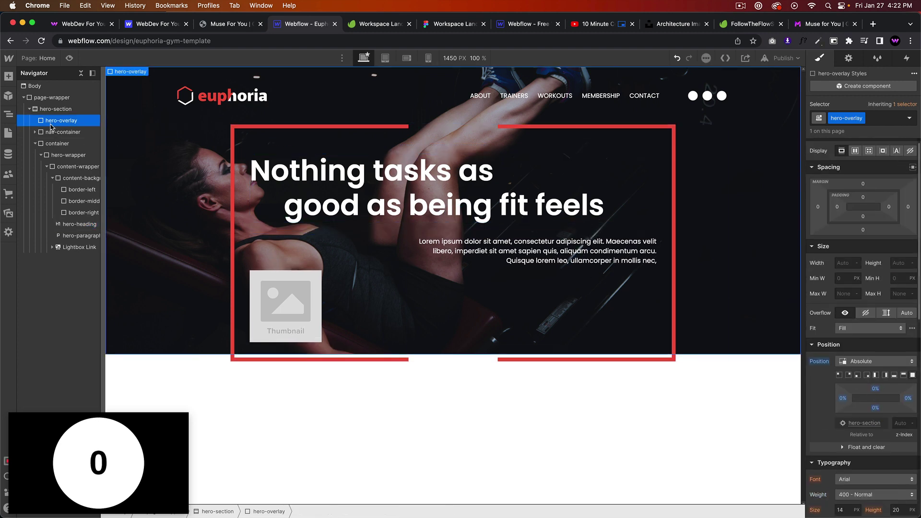
Set hero-section height to Auto with about 99 px bottom padding, then view the reference.
click(54, 109)
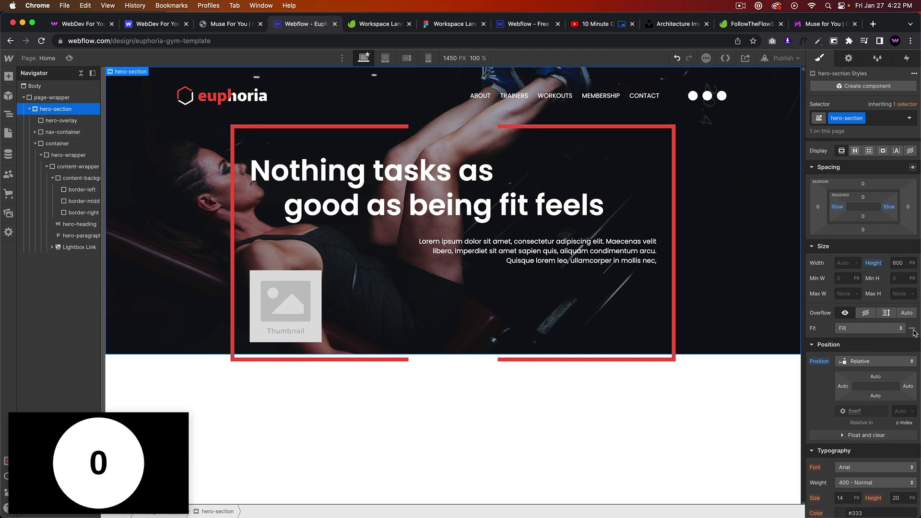
alt+click(874, 263)
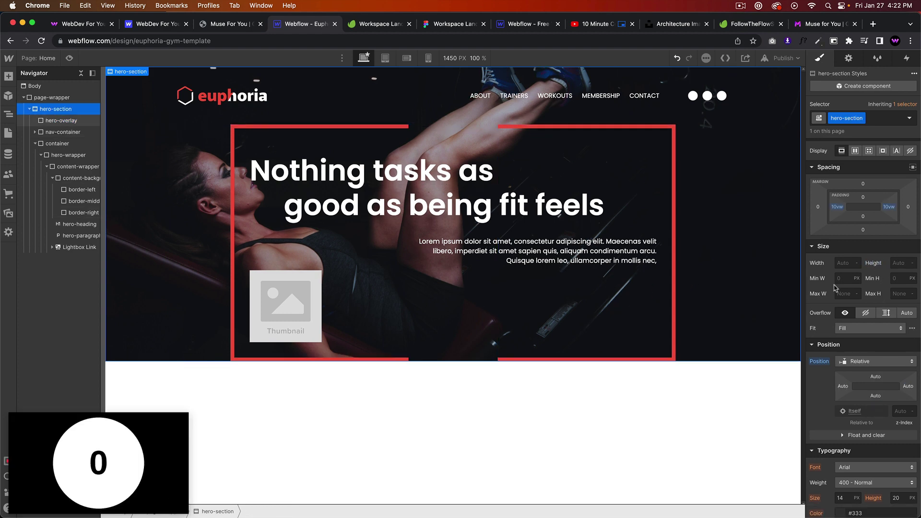
drag(865, 220, 863, 167)
click(709, 319)
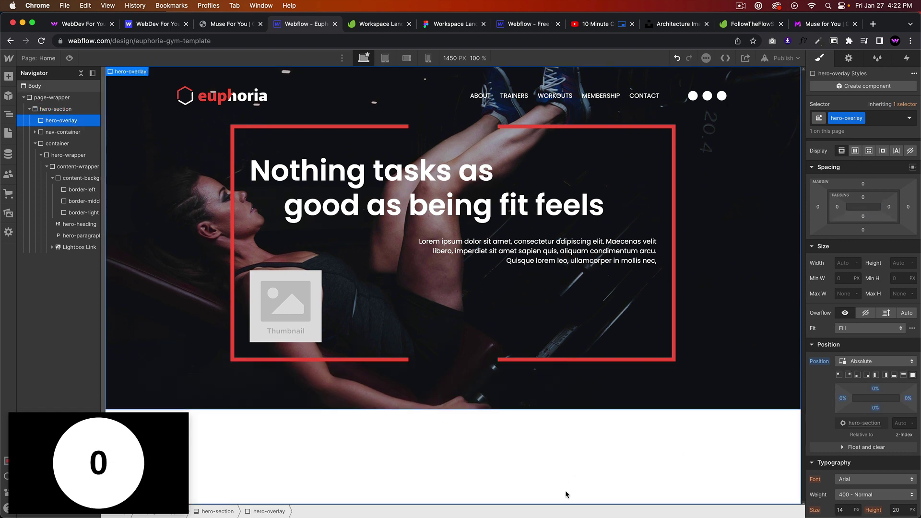
click(235, 24)
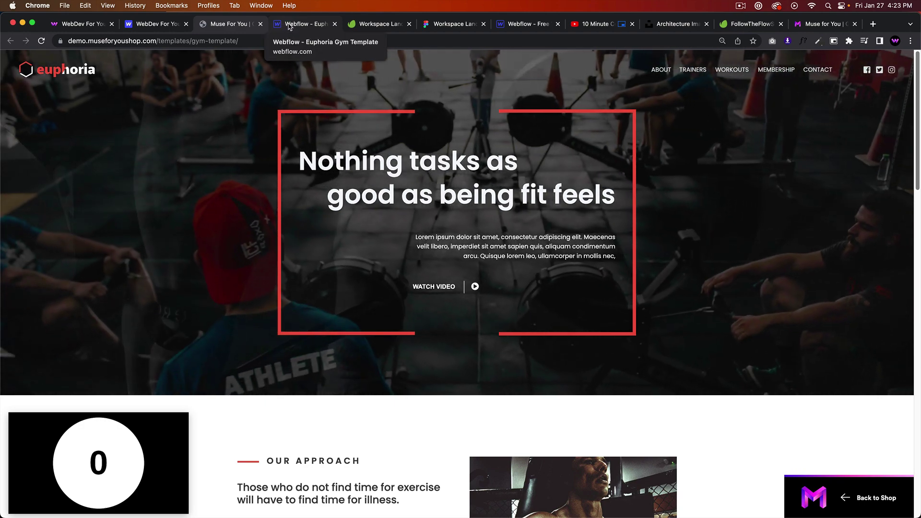
Set content-wrapper's flex alignment to center so the heading and thumbnail are centered.
click(286, 24)
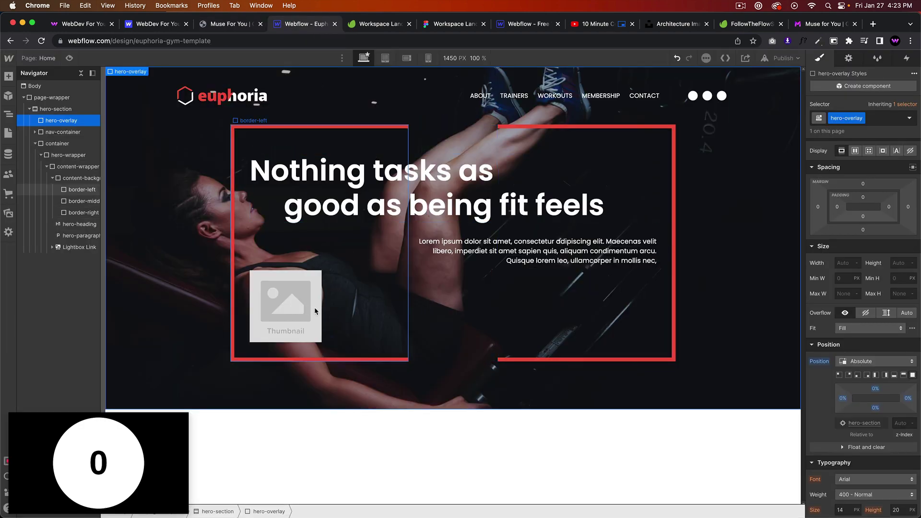
click(236, 24)
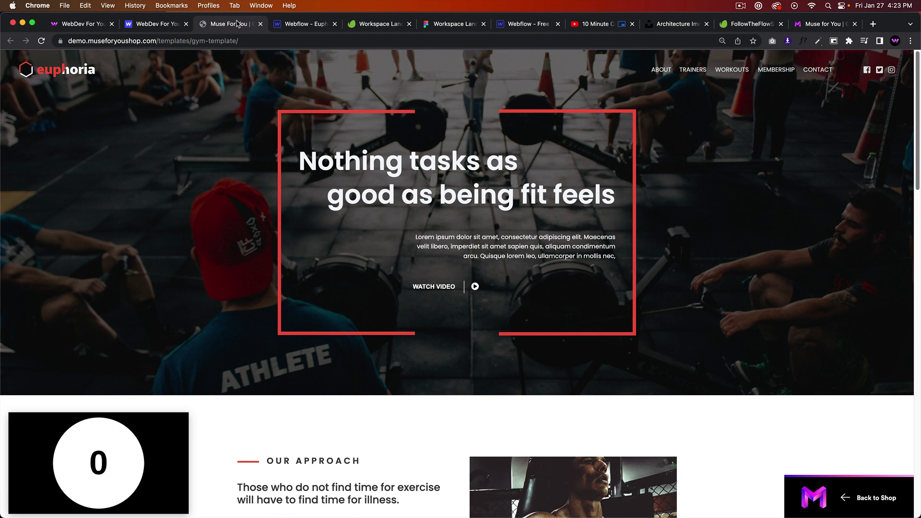
click(277, 26)
click(302, 301)
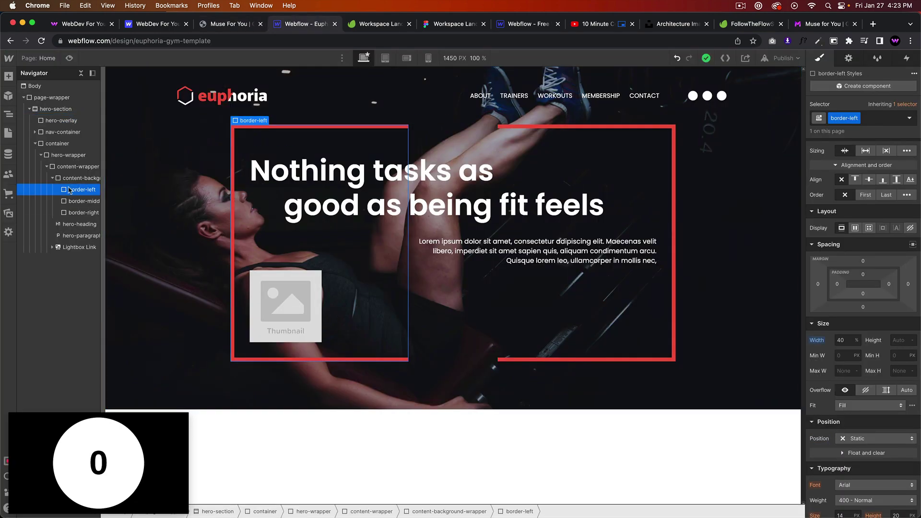
click(70, 155)
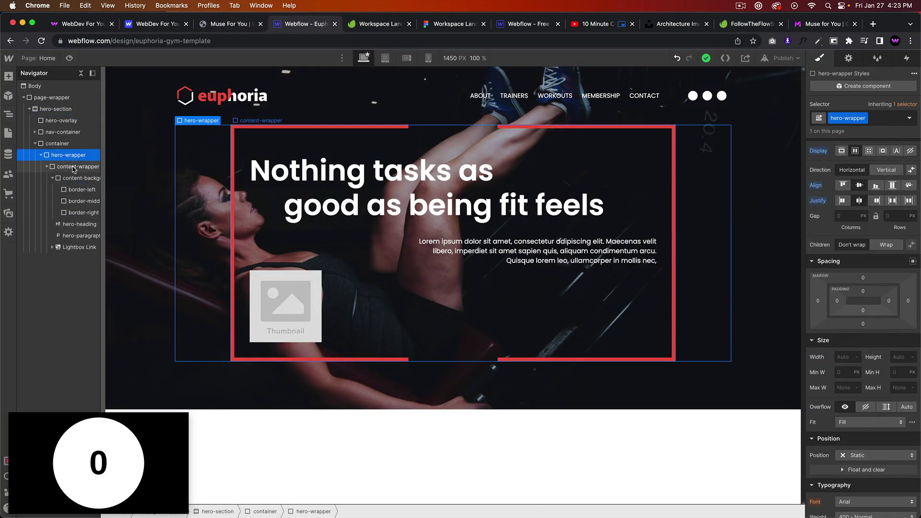
click(74, 168)
click(860, 274)
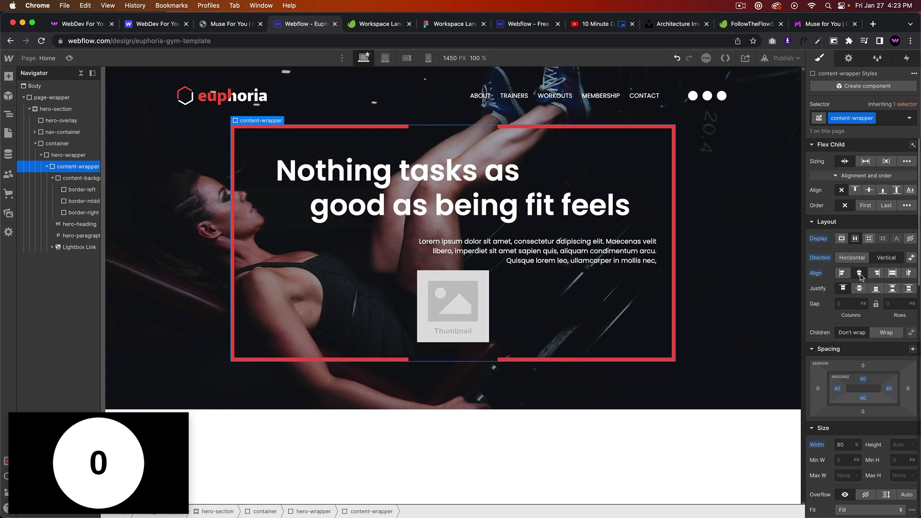
click(600, 303)
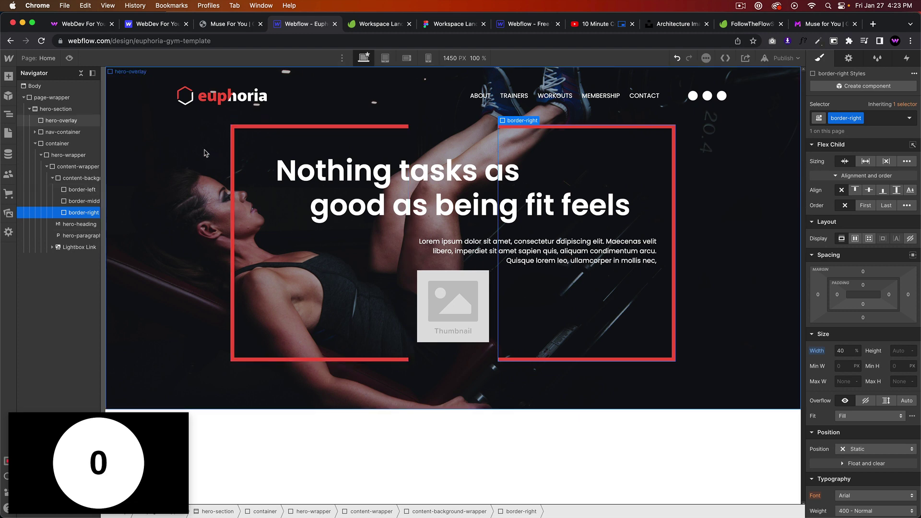
Preview the page and compare it with the reference demo.
click(69, 58)
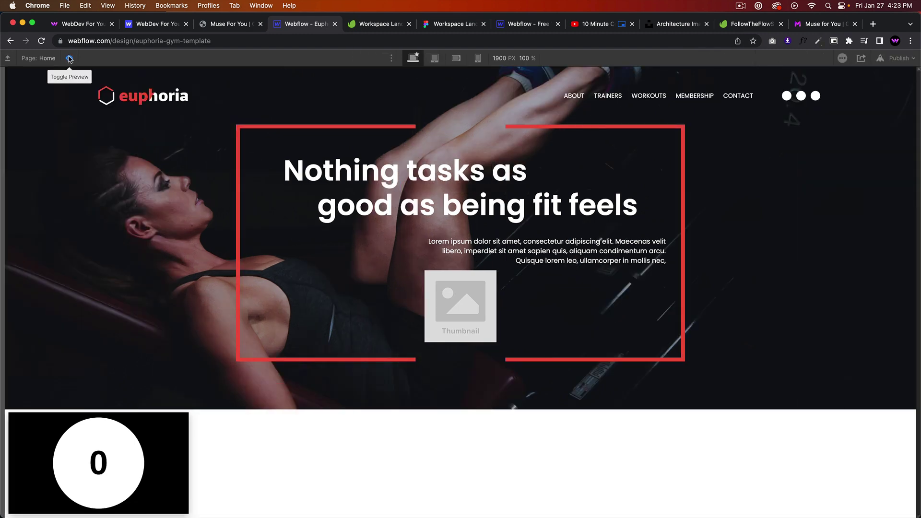
click(213, 24)
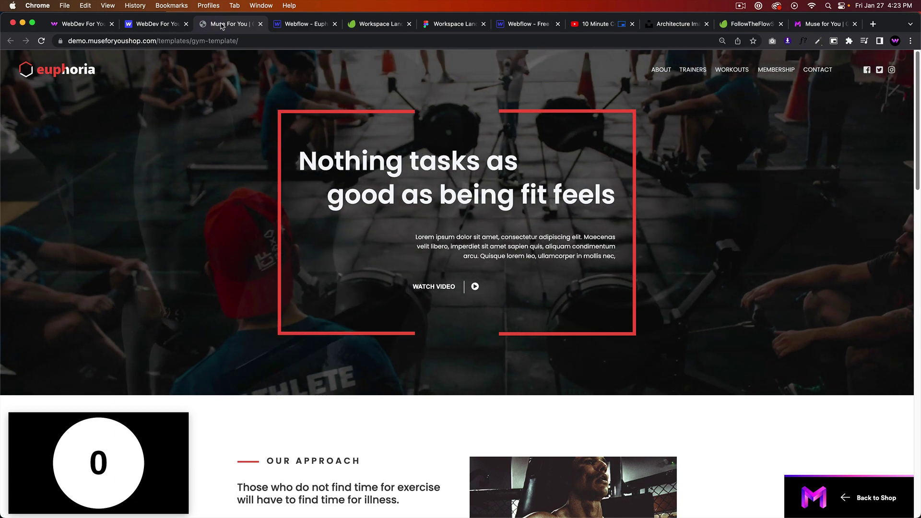
click(288, 26)
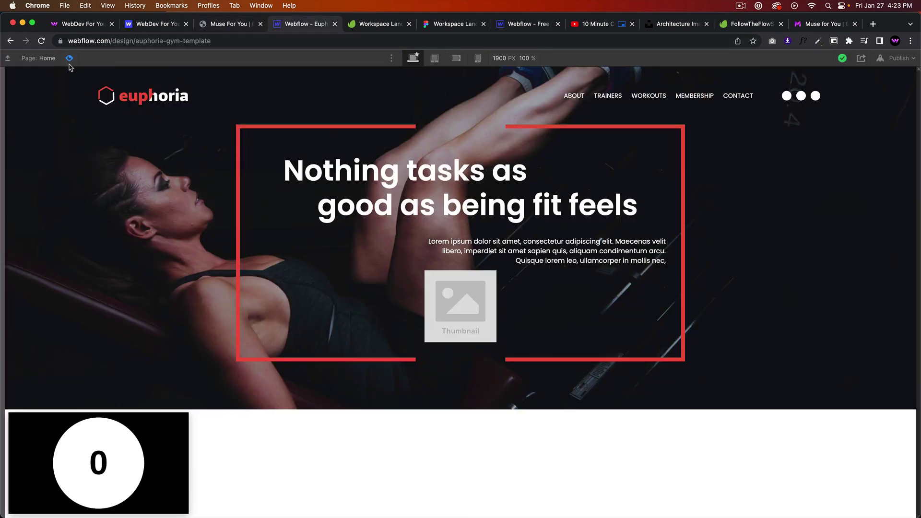
key(super+shift+p)
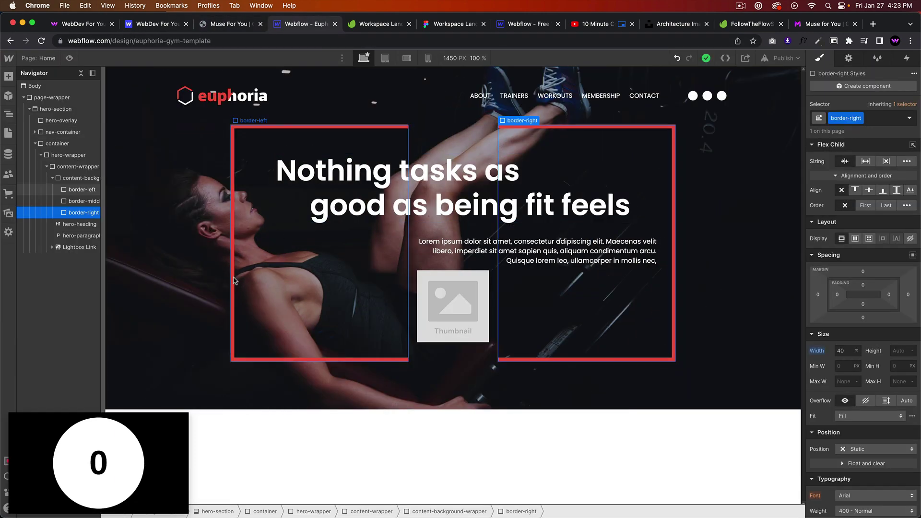
Give content-wrapper a 45 px top margin to move the red box lower.
click(57, 143)
click(77, 166)
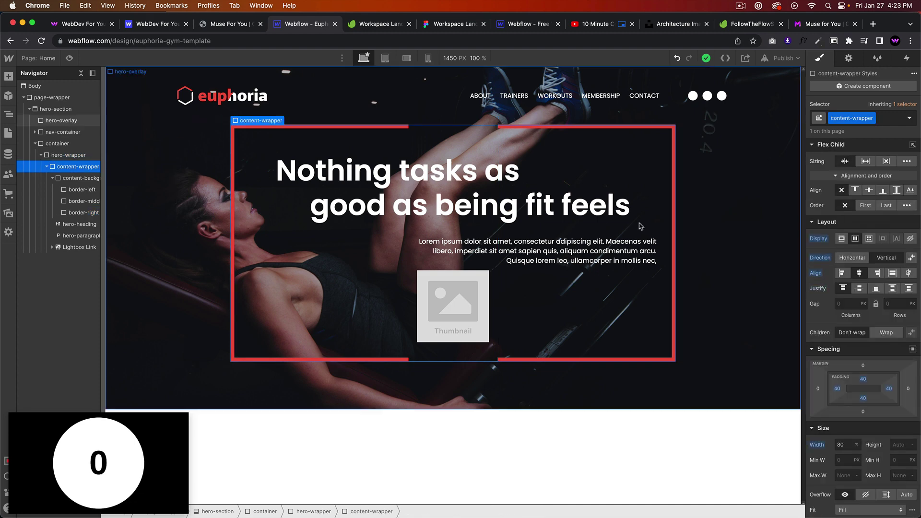
drag(863, 365, 864, 338)
click(142, 79)
Preview the hero against the reference page, including its WATCH VIDEO lightbox.
click(69, 58)
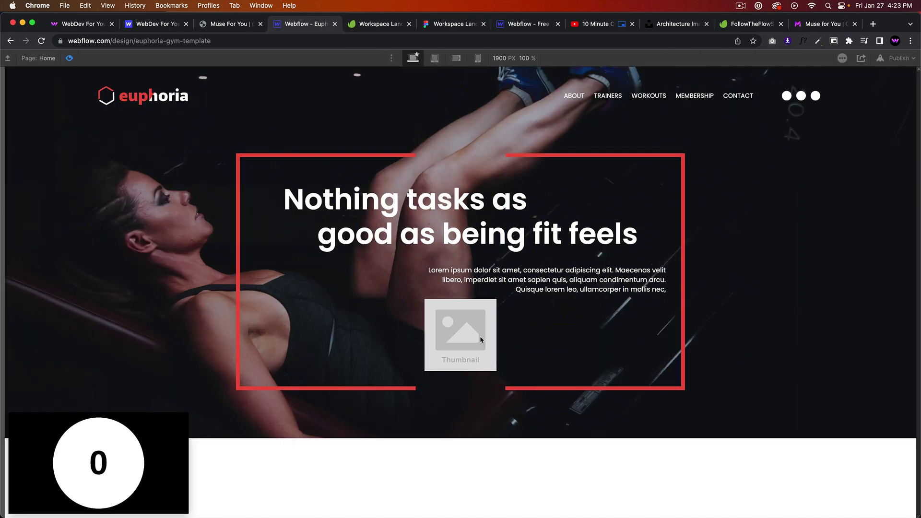
click(230, 24)
click(476, 287)
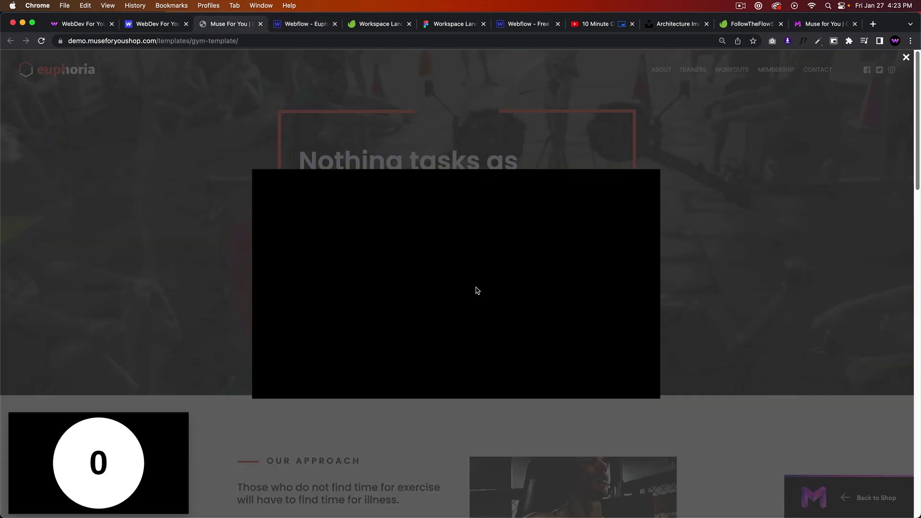
click(712, 250)
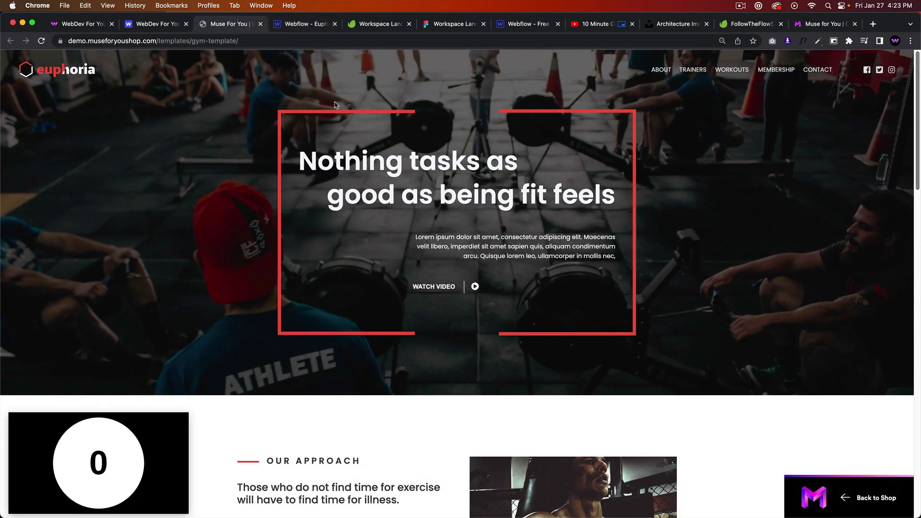
click(306, 24)
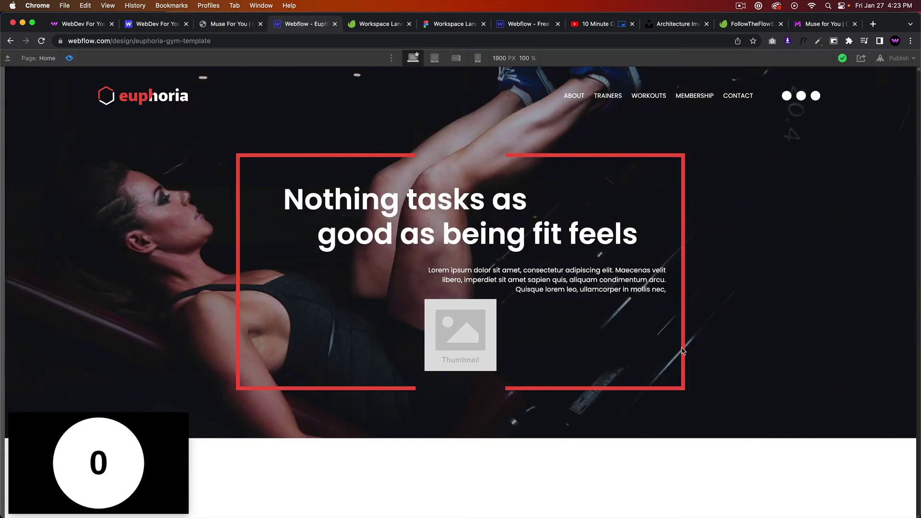
click(228, 24)
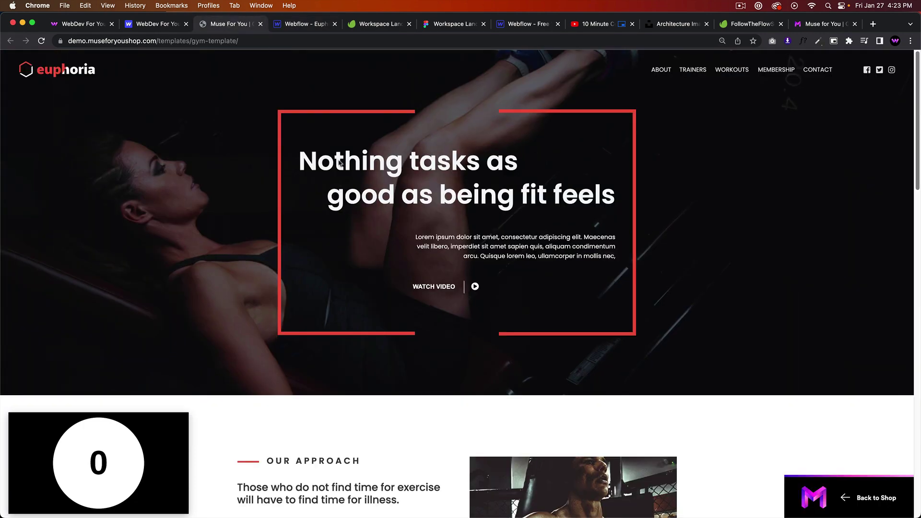
click(305, 25)
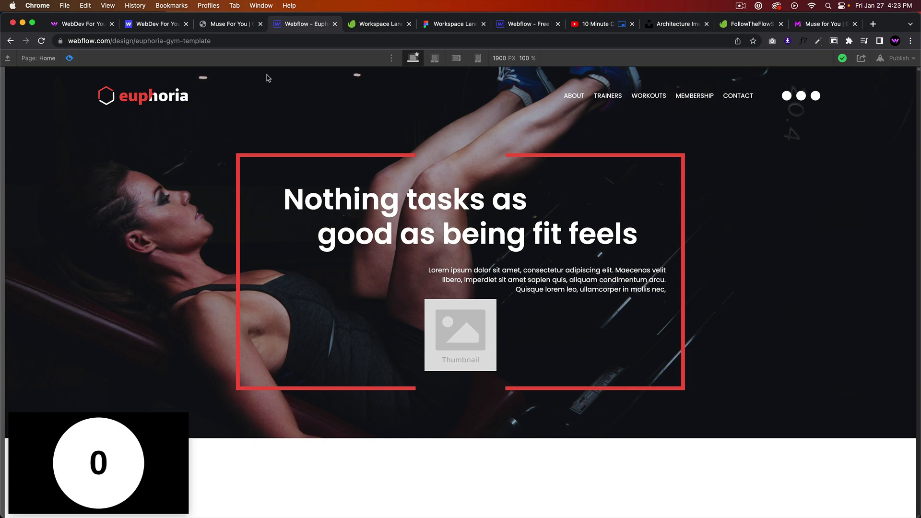
click(241, 25)
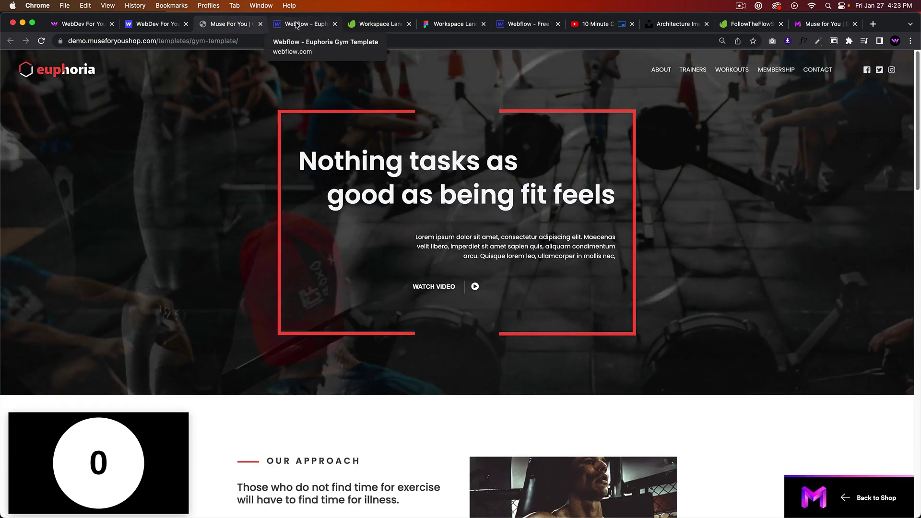
click(297, 25)
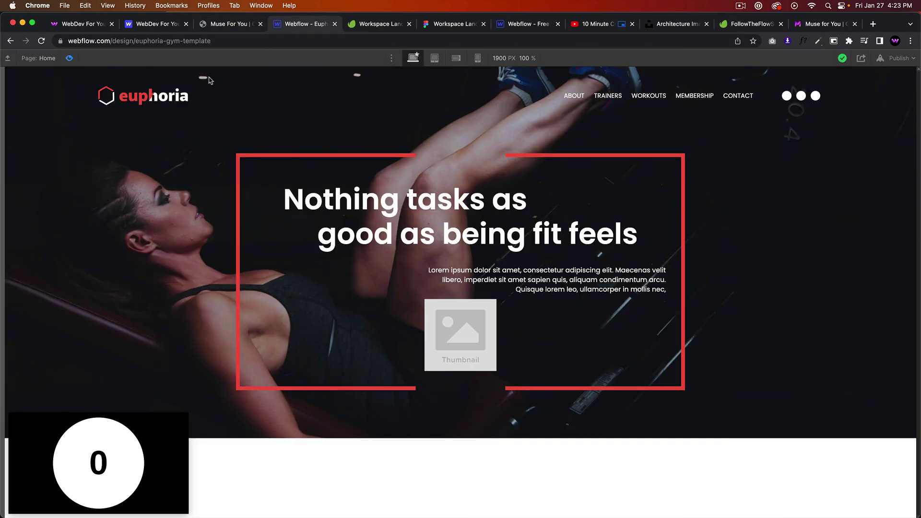
click(70, 58)
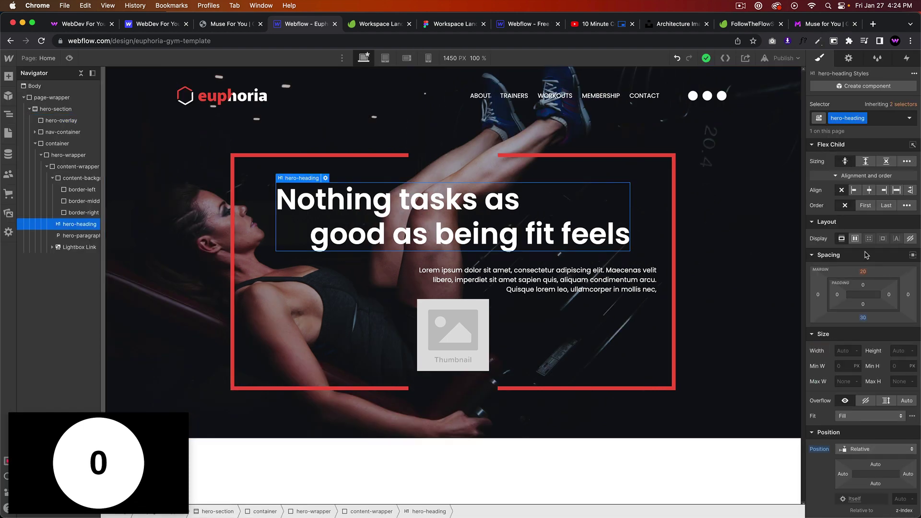
Align the hero heading to the start of the box and set the content-wrapper width to 72%.
click(854, 190)
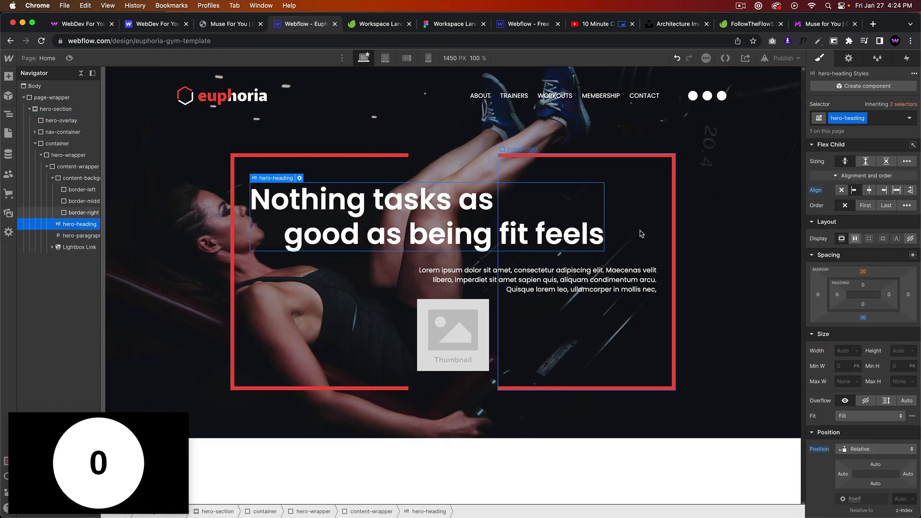
click(77, 167)
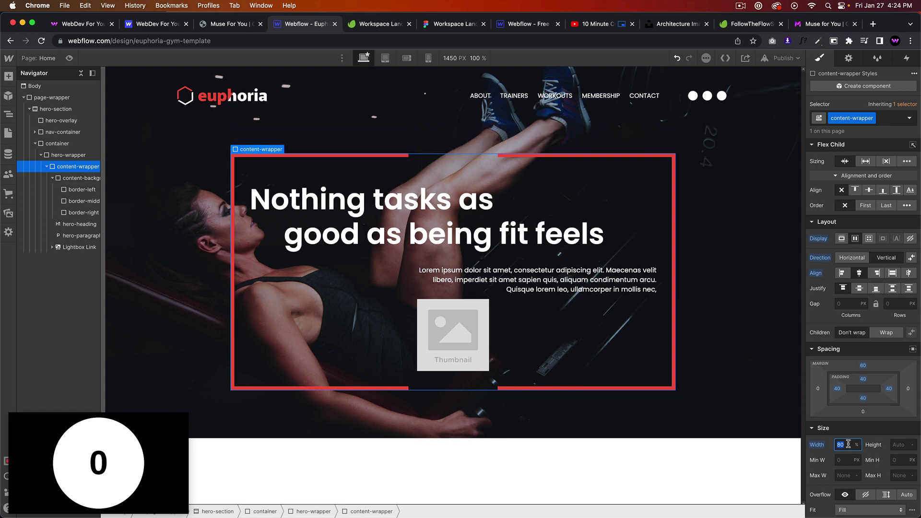
key(Down)
key(Down)
key(Down)
key(Down)
key(Down)
key(Down)
key(Down)
key(Down)
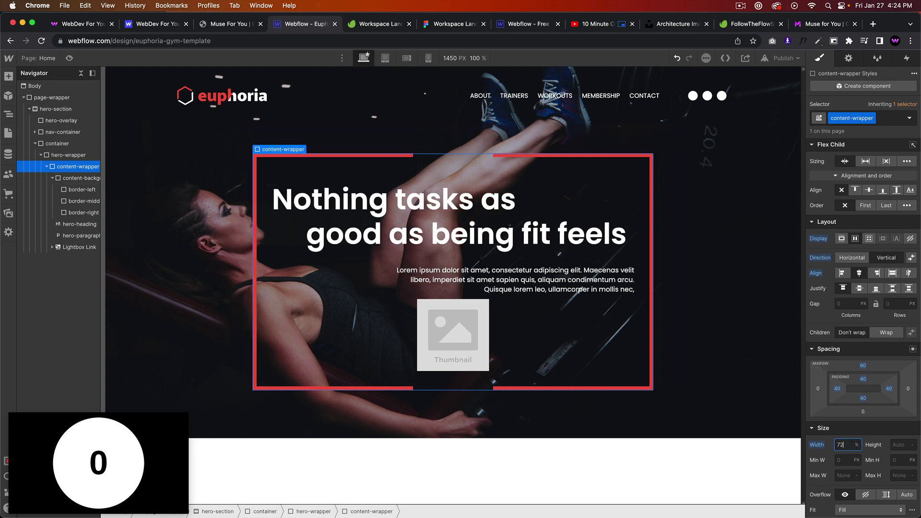
key(Up)
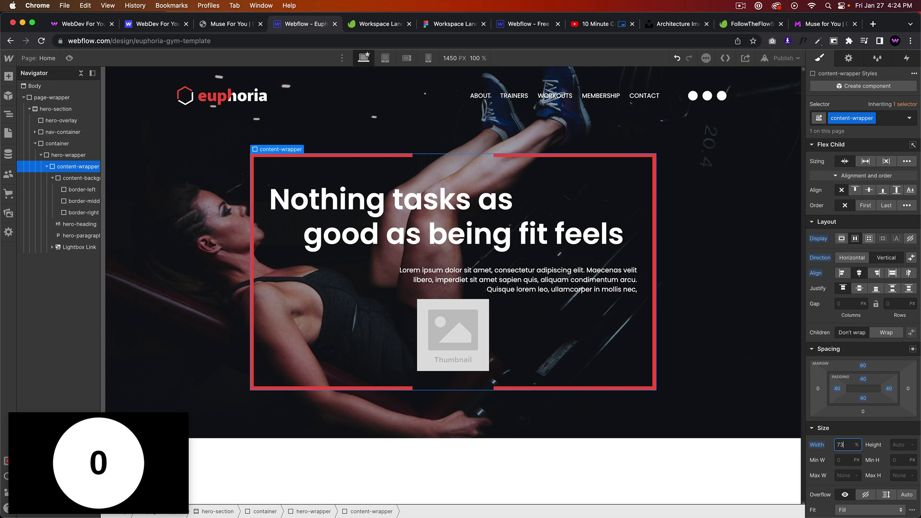
key(Down)
Preview the hero and compare it against the reference euphoria gym demo page.
click(734, 215)
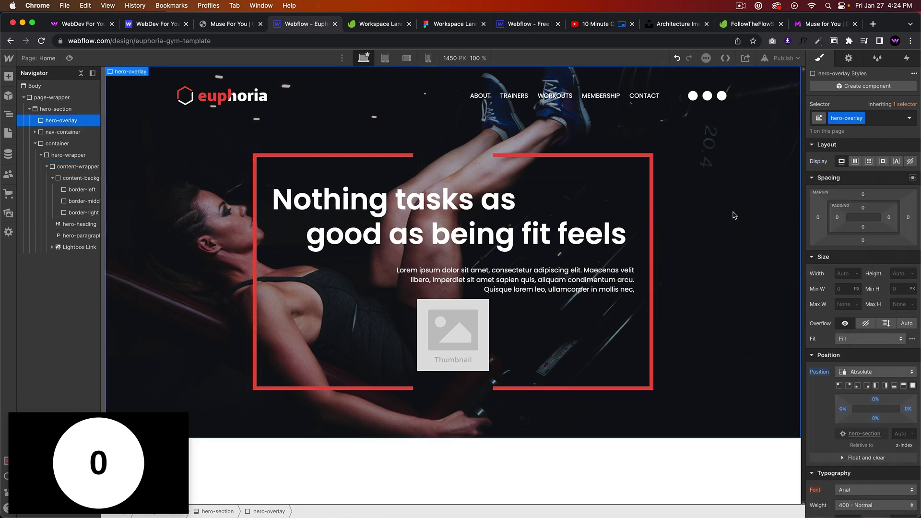
click(229, 24)
click(288, 24)
click(69, 59)
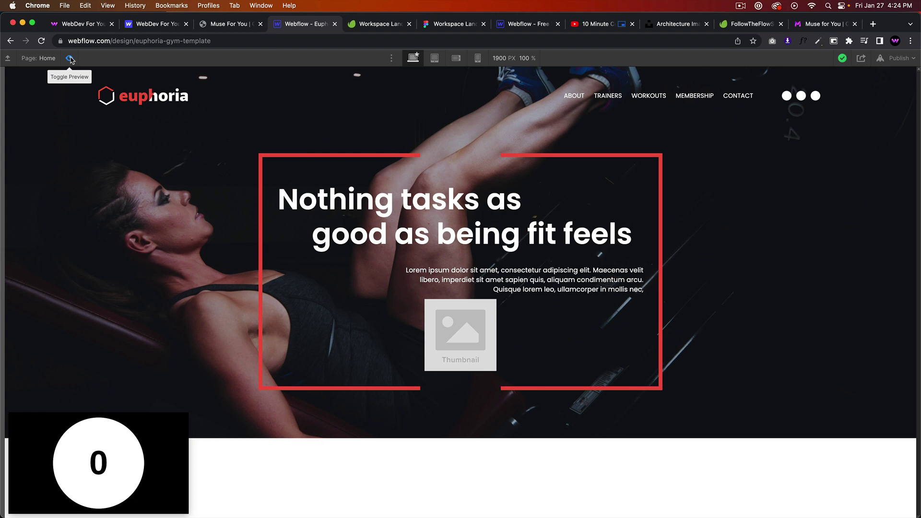
click(82, 61)
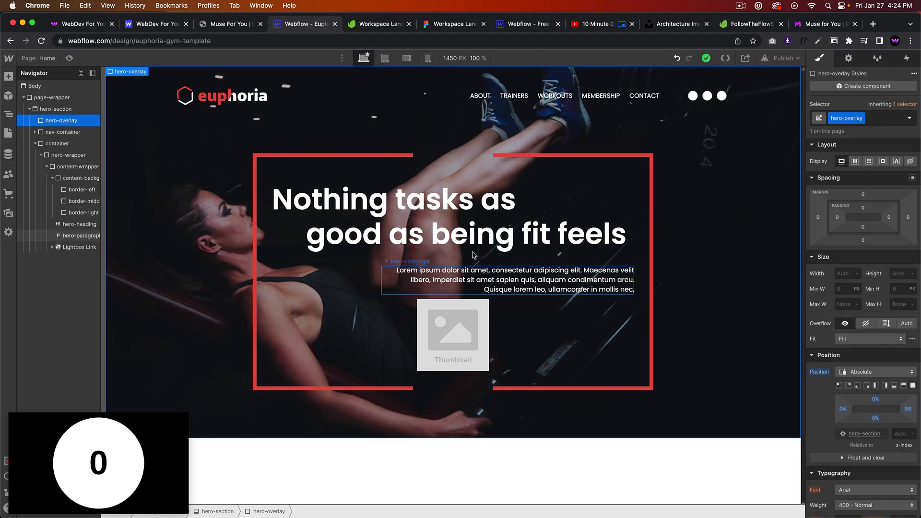
click(235, 25)
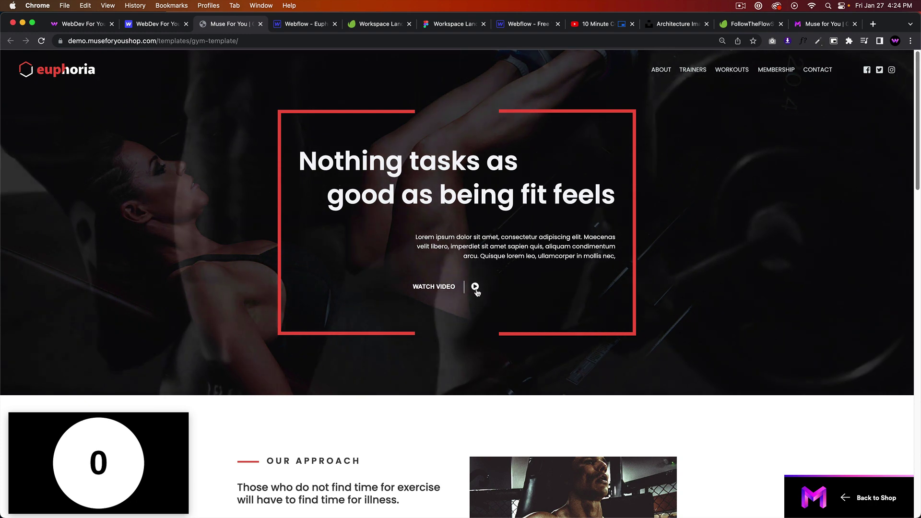
click(289, 25)
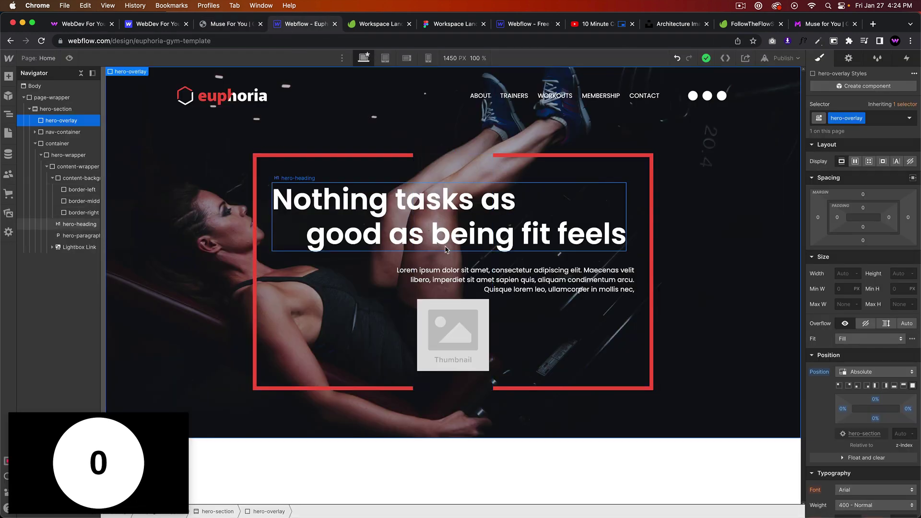